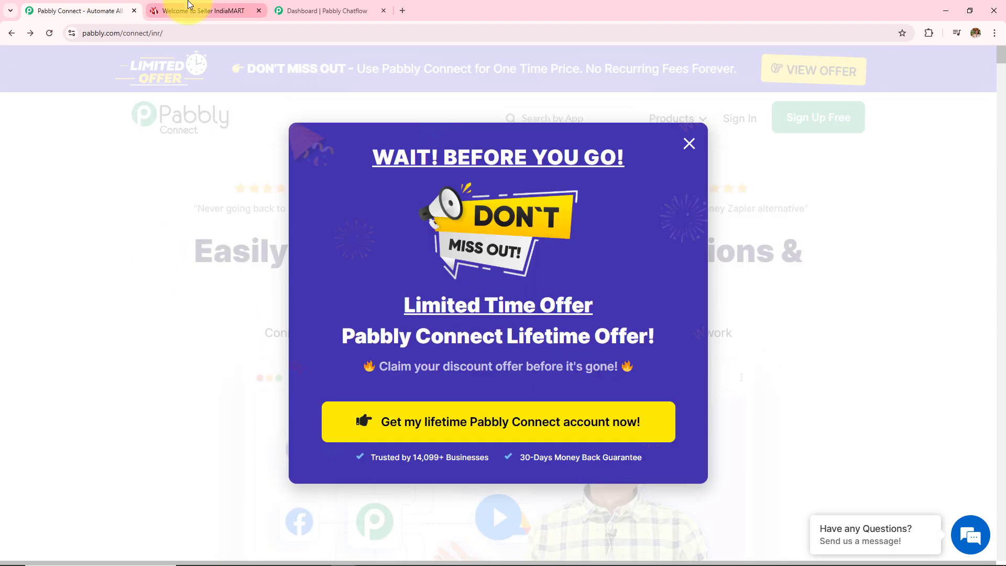
- Dismiss the lifetime offer pop-up on the Pabbly Connect landing page
{"action": "left_click", "coordinate": [199, 11]}
{"action": "left_click", "coordinate": [308, 9]}
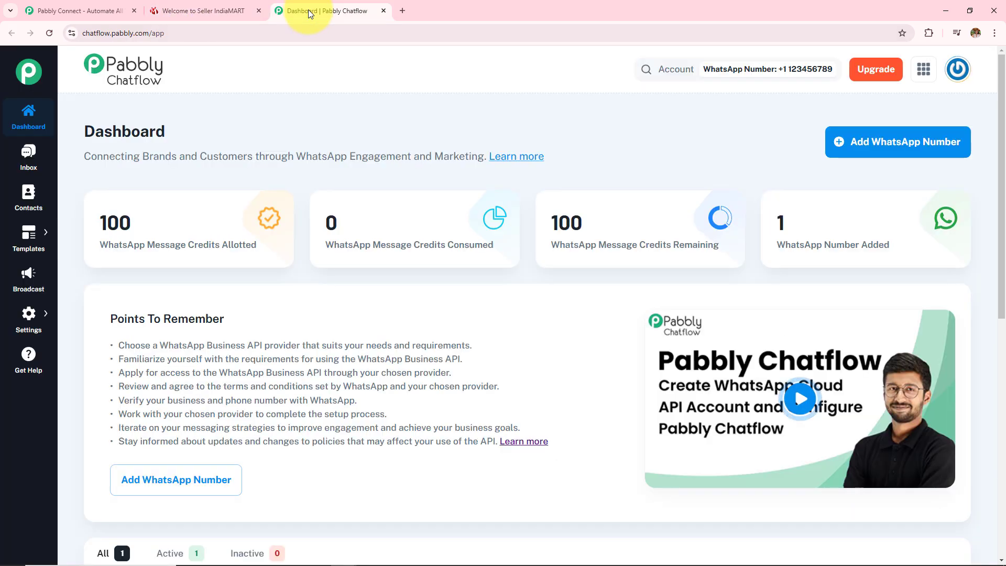
{"action": "left_click", "coordinate": [110, 15]}
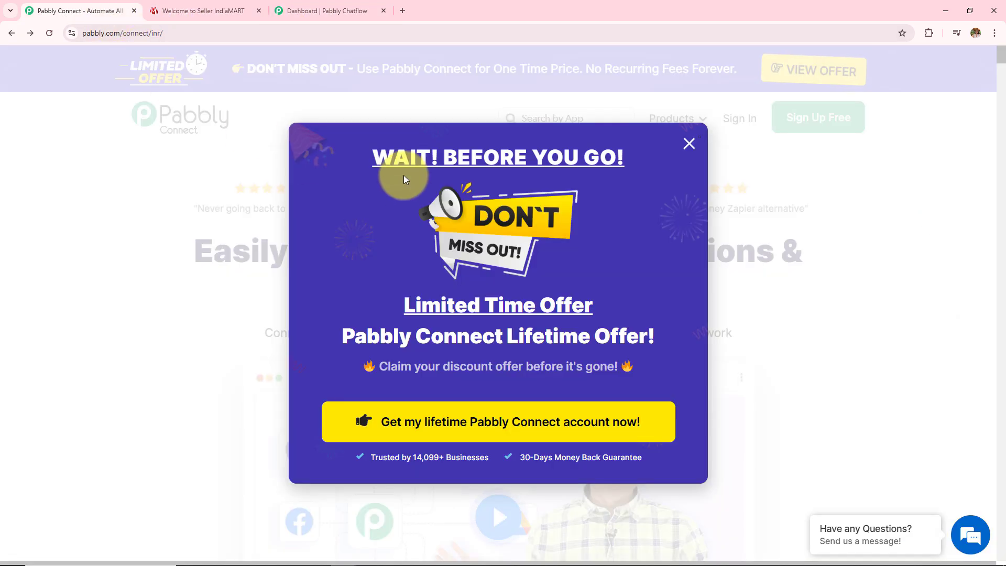
{"action": "left_click", "coordinate": [687, 145]}
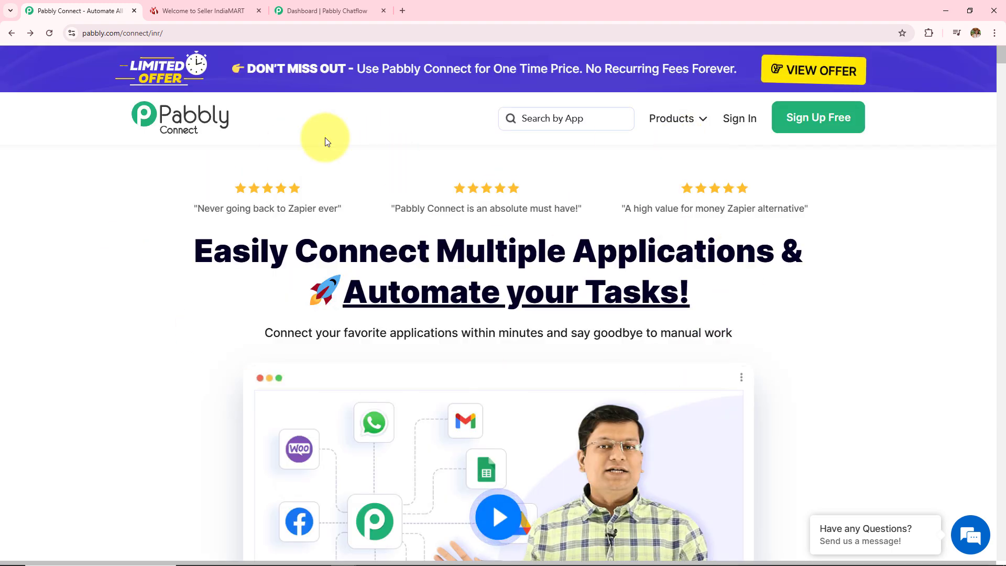
{"action": "left_click", "coordinate": [184, 33]}
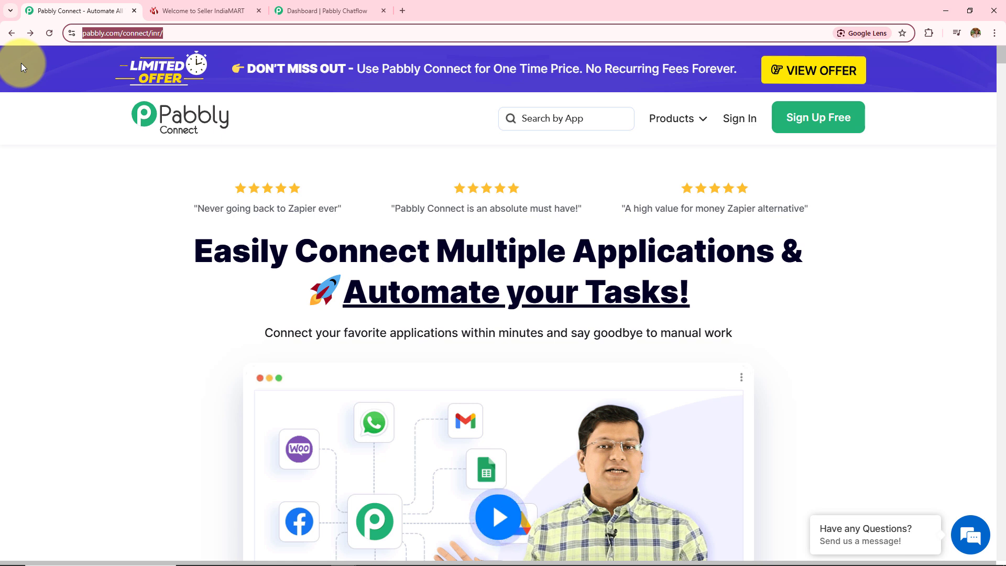
{"action": "left_click", "coordinate": [74, 200]}
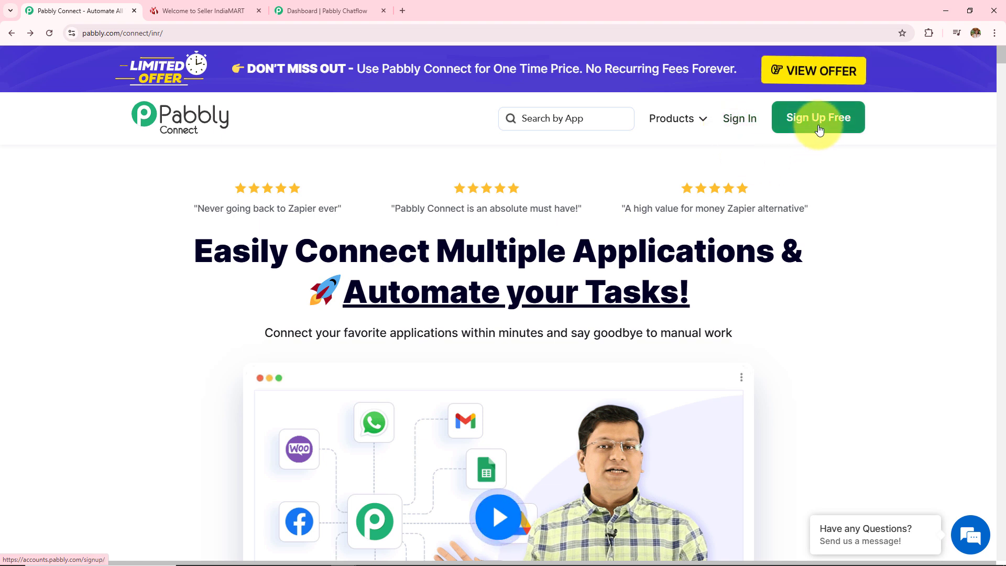
- Sign in to the existing Pabbly account and access Pabbly Connect from the list of apps
{"action": "left_click", "coordinate": [742, 125]}
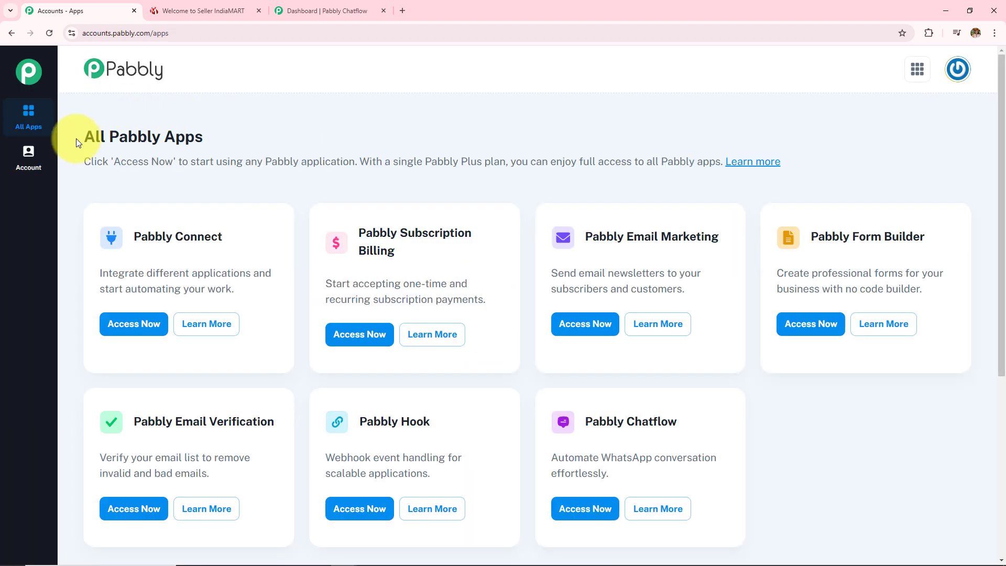
{"action": "left_click_drag", "start_coordinate": [76, 138], "coordinate": [284, 140]}
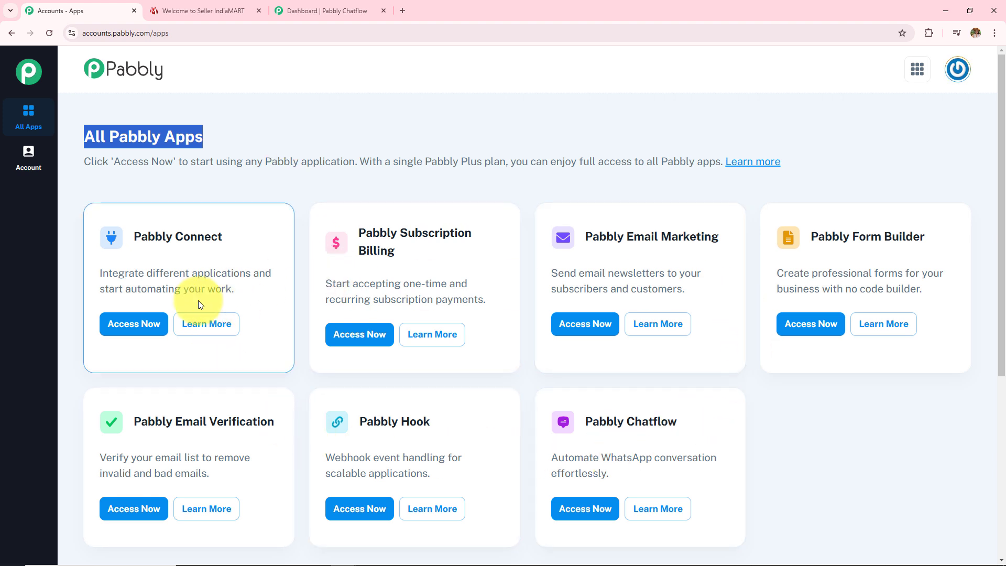
{"action": "left_click_drag", "start_coordinate": [130, 237], "coordinate": [260, 240]}
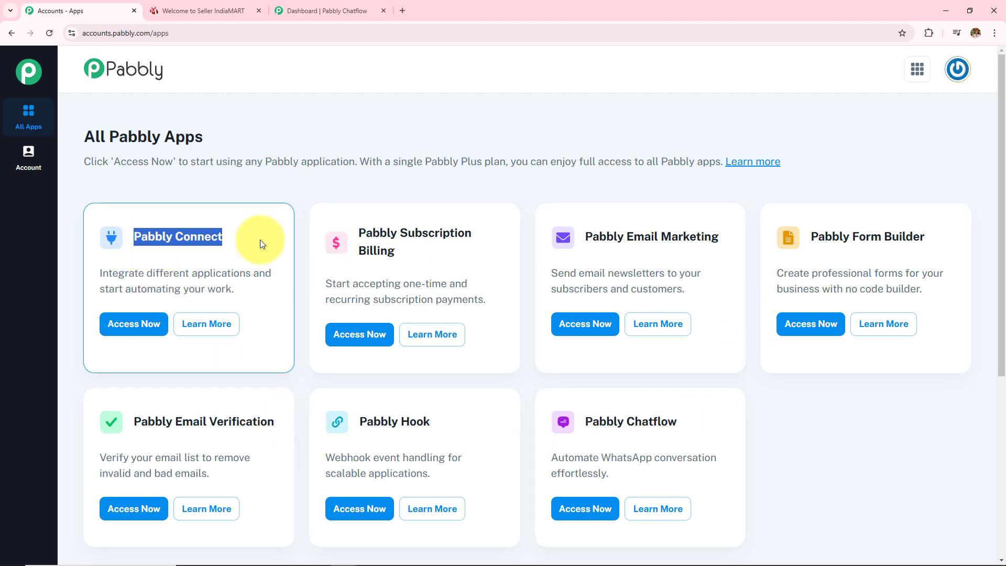
{"action": "left_click", "coordinate": [121, 340]}
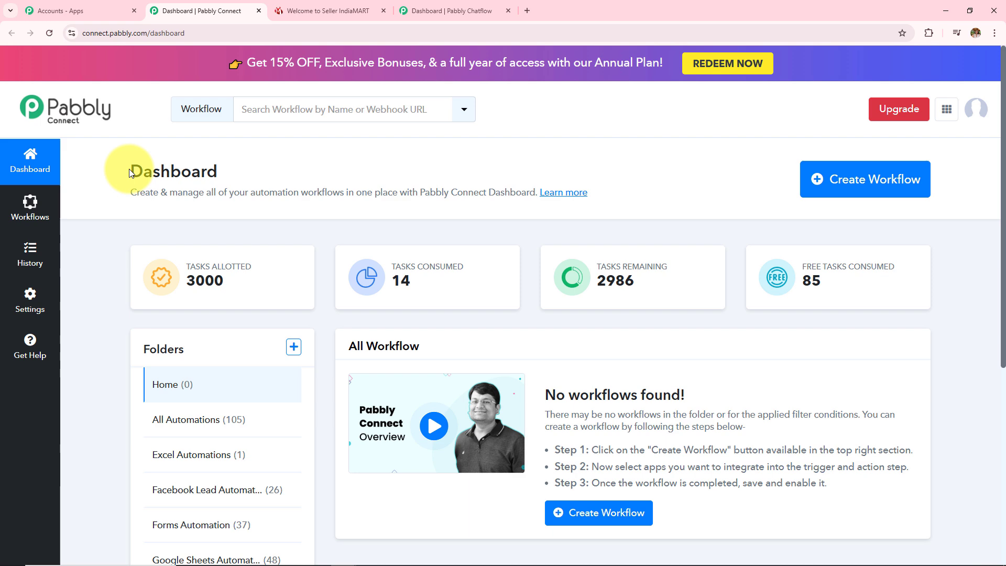
- Examine the dashboard's workflow list and folders, along with the name and parent options for creating a folder
{"action": "left_click_drag", "start_coordinate": [130, 173], "coordinate": [265, 175]}
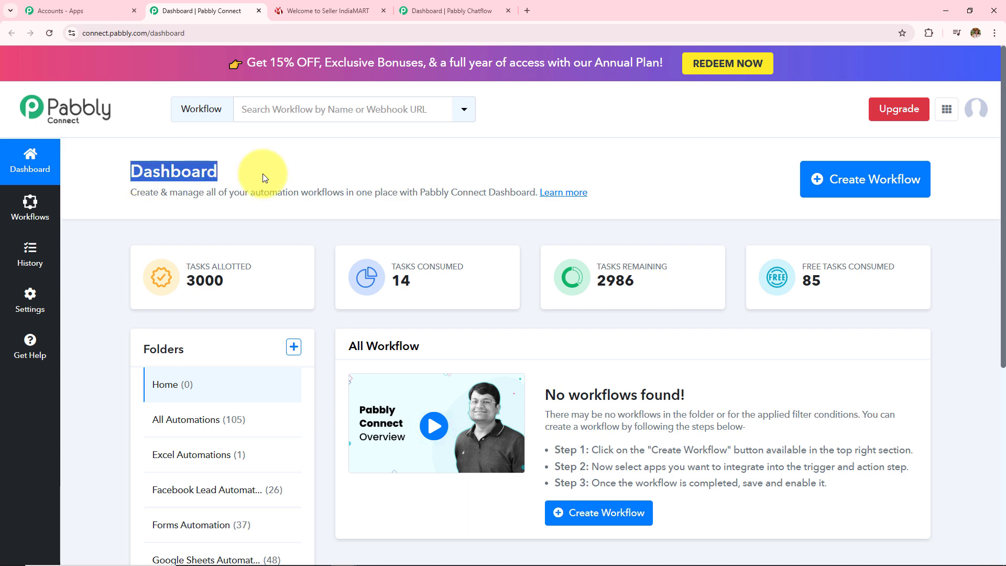
{"action": "scroll", "coordinate": [427, 212], "scroll_direction": "down", "scroll_amount": 2}
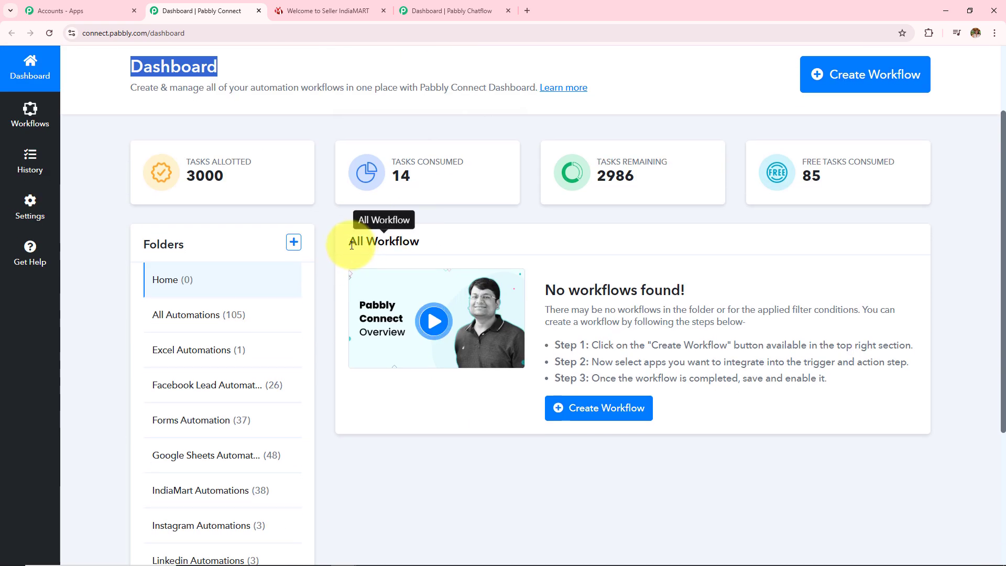
{"action": "left_click_drag", "start_coordinate": [348, 240], "coordinate": [448, 261]}
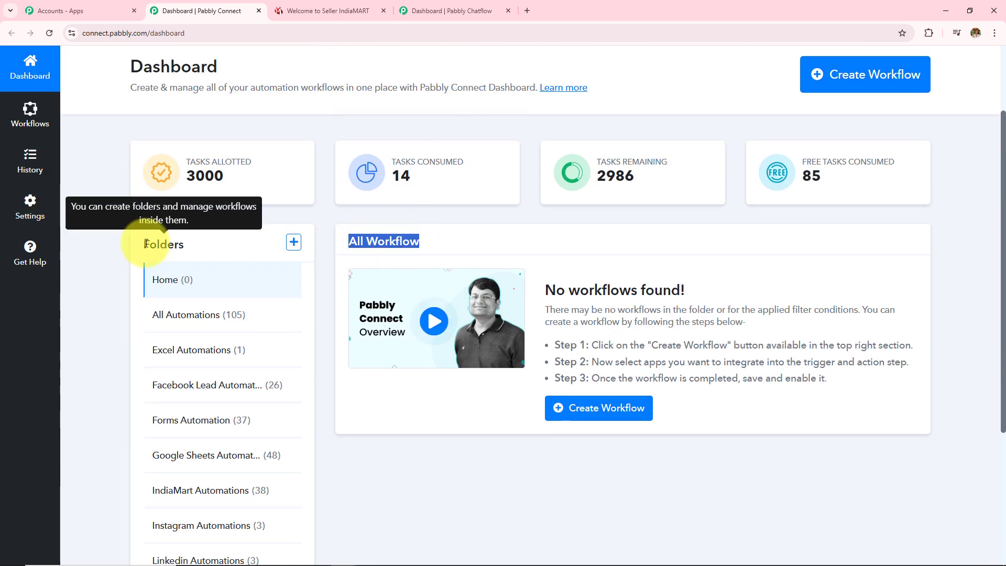
{"action": "left_click_drag", "start_coordinate": [143, 243], "coordinate": [188, 251]}
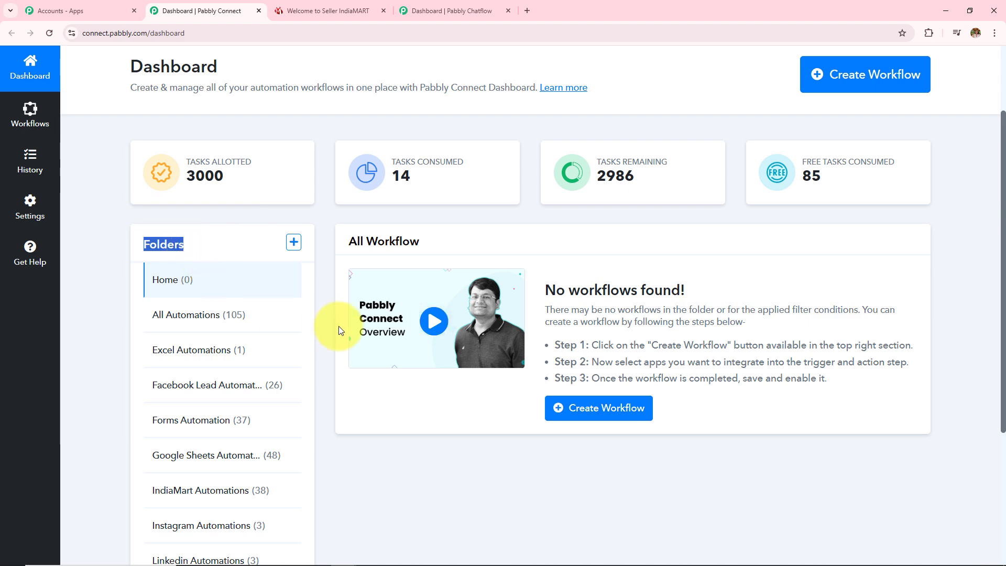
{"action": "scroll", "coordinate": [337, 325], "scroll_direction": "up", "scroll_amount": 2}
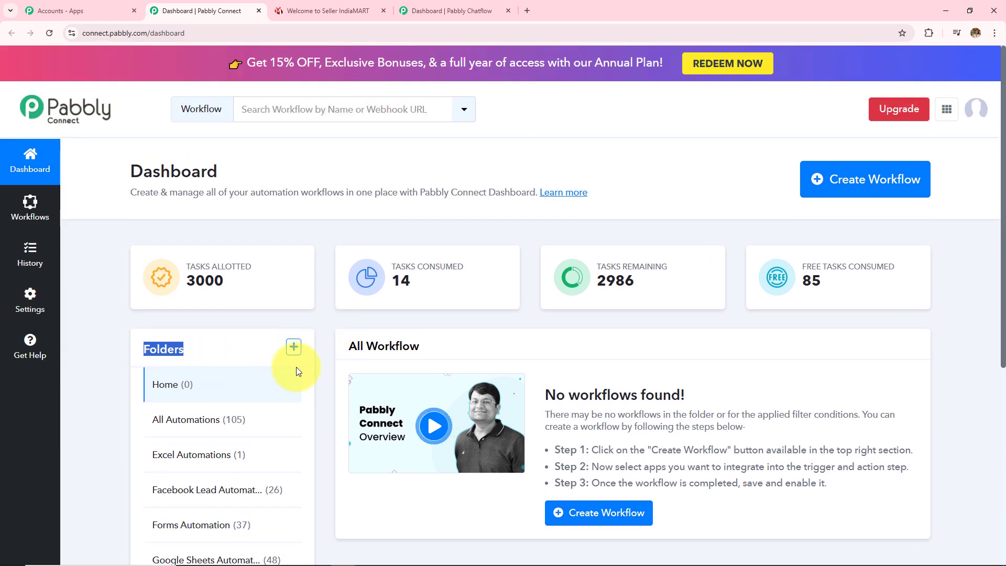
{"action": "left_click", "coordinate": [294, 347]}
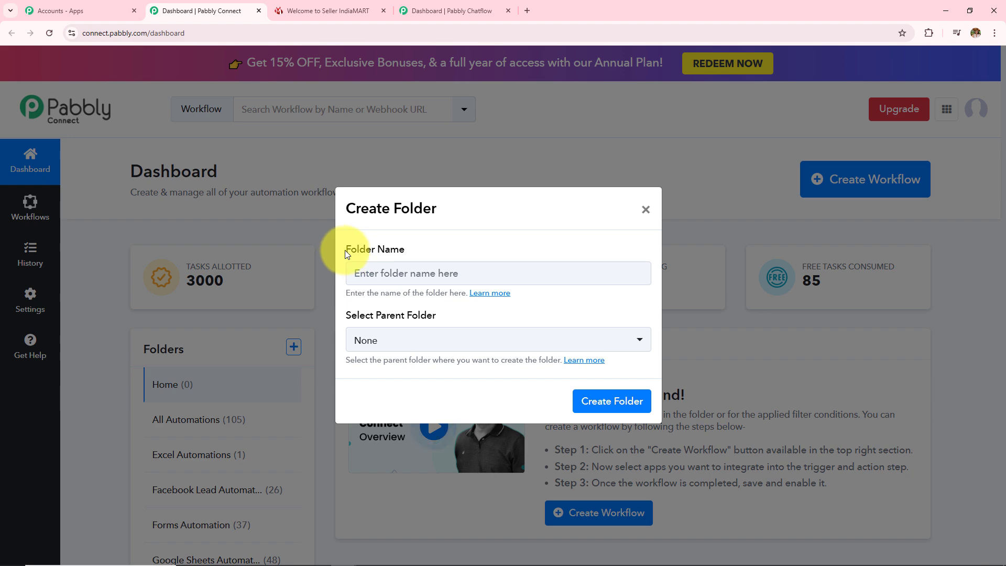
{"action": "triple_click", "coordinate": [344, 250]}
{"action": "left_click_drag", "start_coordinate": [346, 316], "coordinate": [454, 316]}
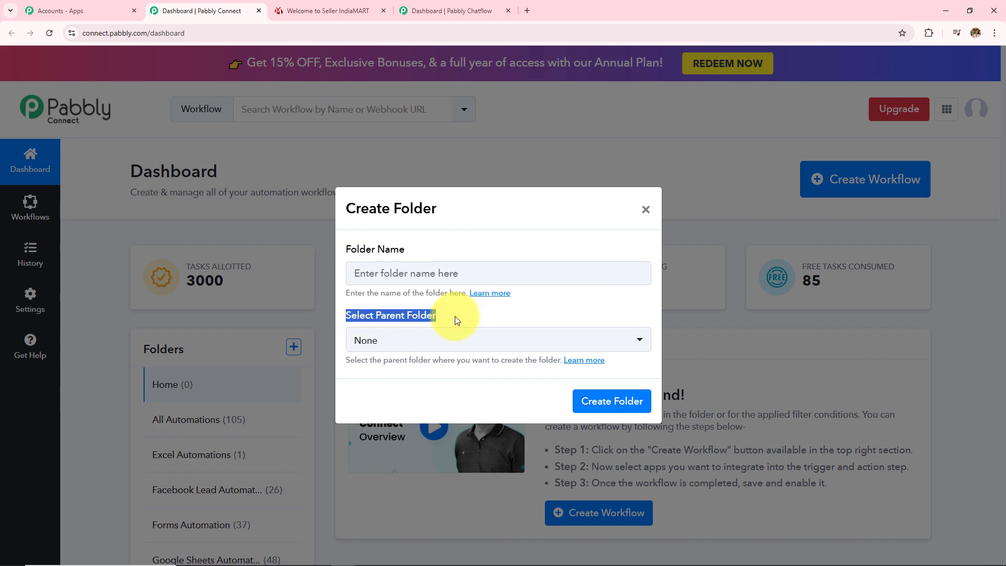
{"action": "left_click", "coordinate": [646, 209]}
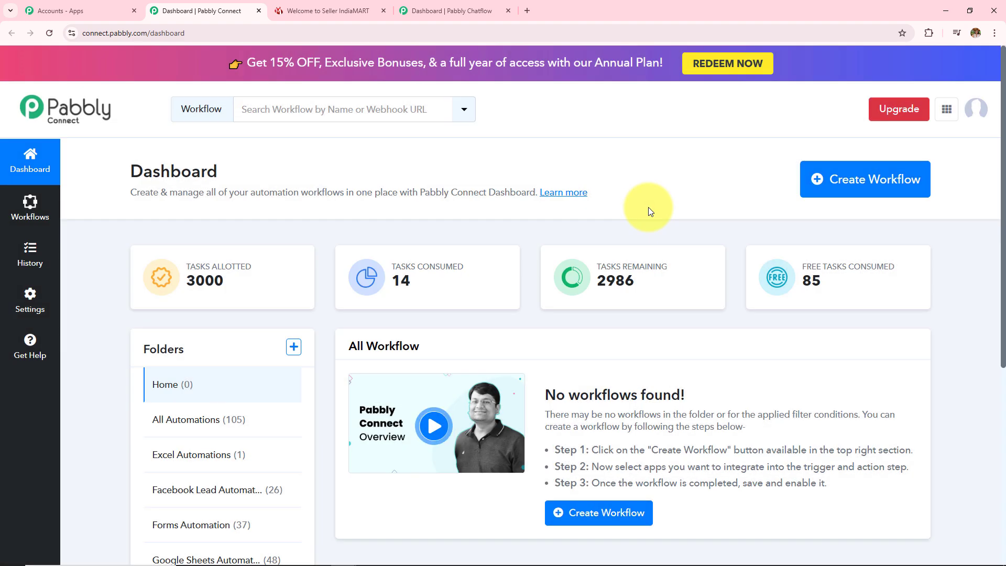
- Start a new workflow named "How to Send WhatsApp Message to IndiaMART Leads / Enquiries for Newspaper Advertising Agencies"
{"action": "left_click", "coordinate": [827, 190]}
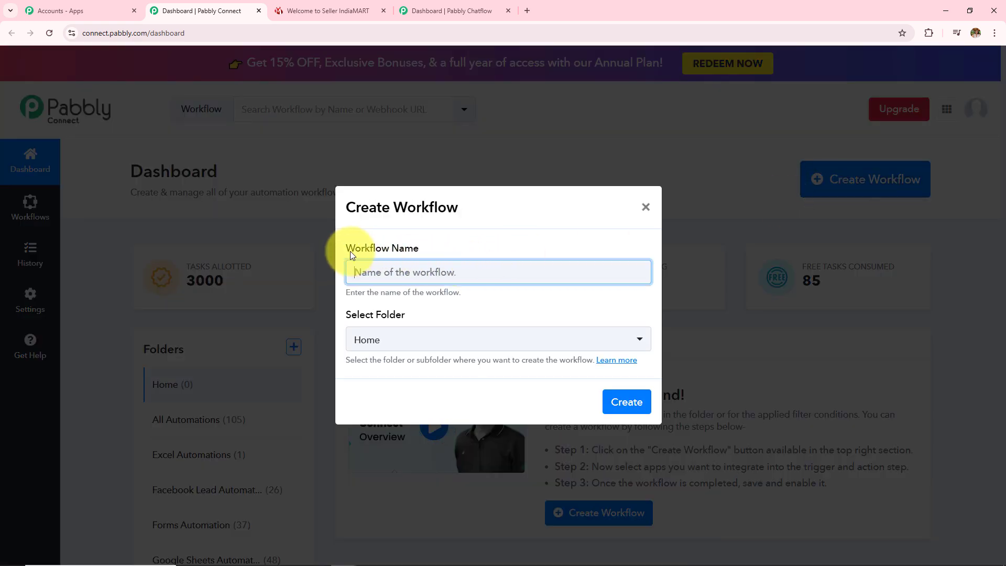
{"action": "left_click_drag", "start_coordinate": [347, 251], "coordinate": [417, 259]}
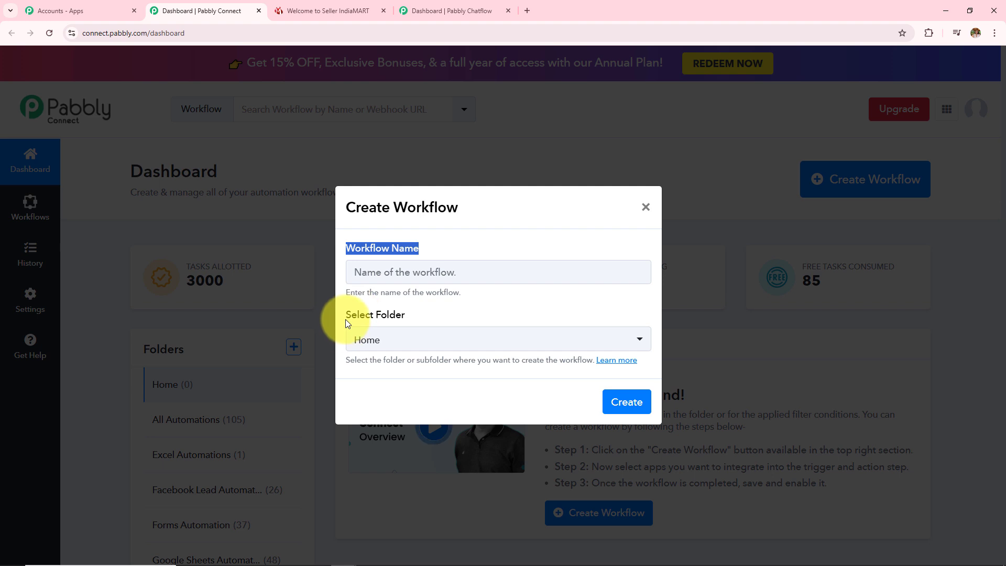
{"action": "left_click_drag", "start_coordinate": [345, 319], "coordinate": [405, 326]}
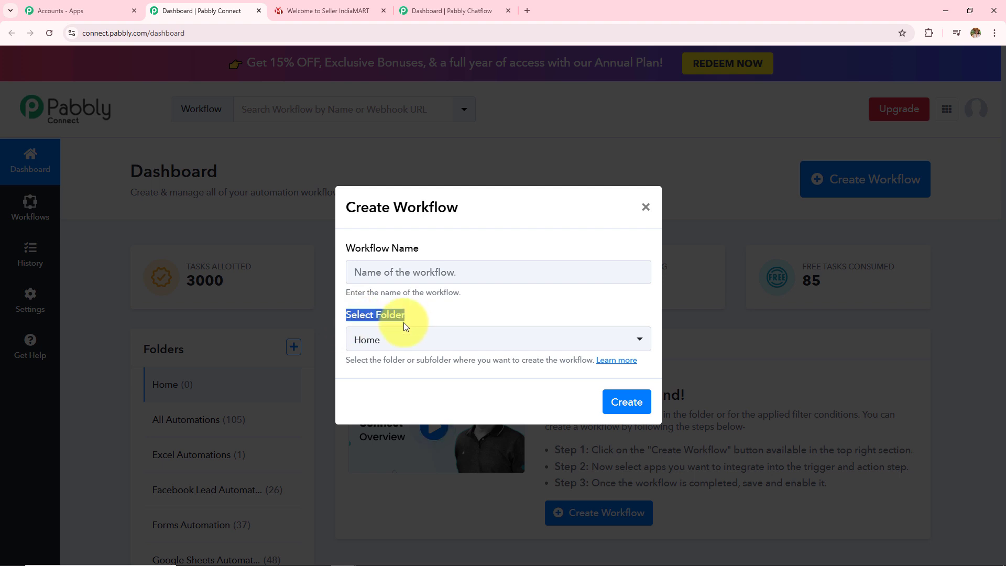
{"action": "left_click", "coordinate": [406, 274]}
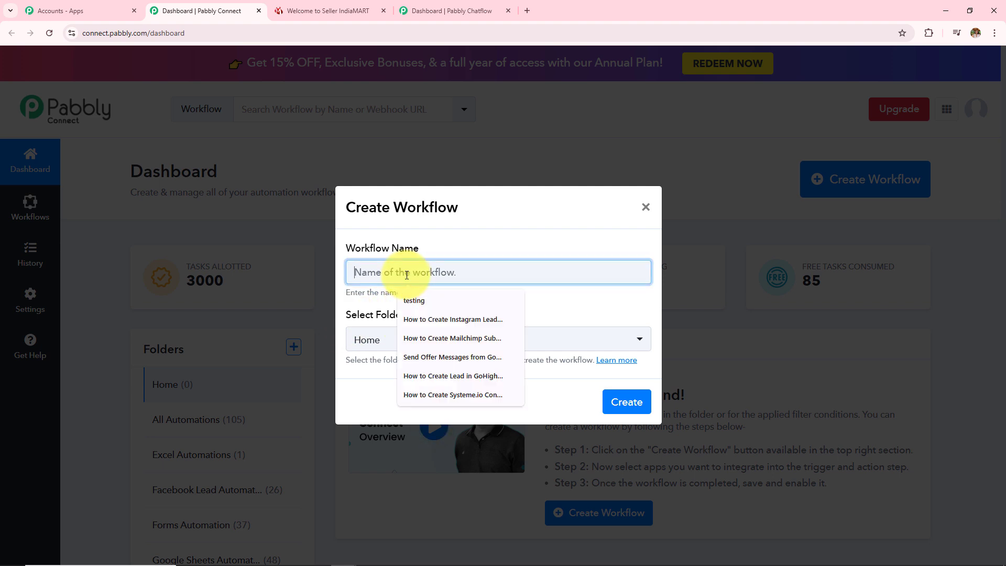
{"action": "type", "text": "How to Send WhatsApp Message to IndiaMART Leads / Enquiries for Newspaper Advertising Agencies)"}
{"action": "left_click_drag", "start_coordinate": [369, 271], "coordinate": [180, 274]}
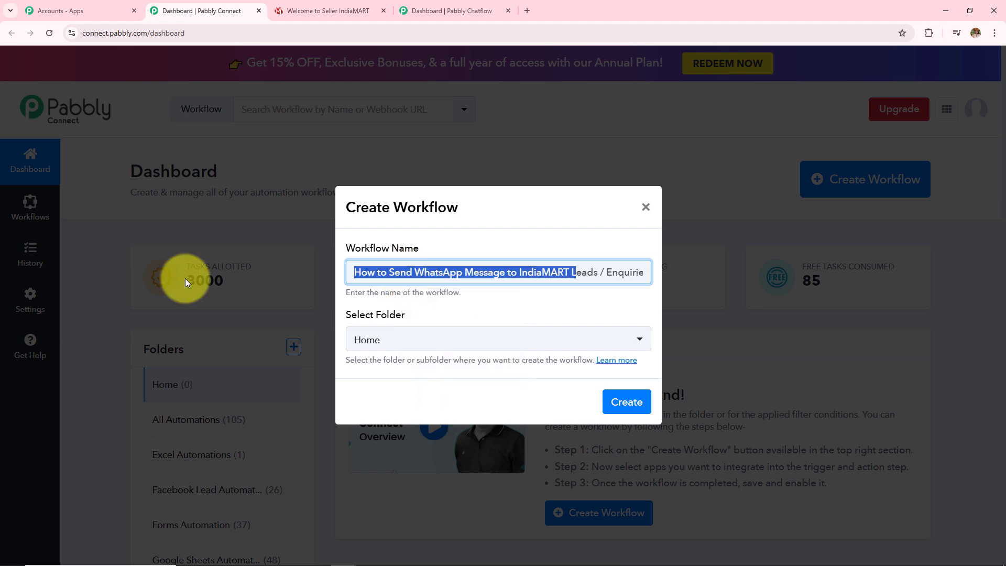
{"action": "left_click_drag", "start_coordinate": [544, 271], "coordinate": [767, 282]}
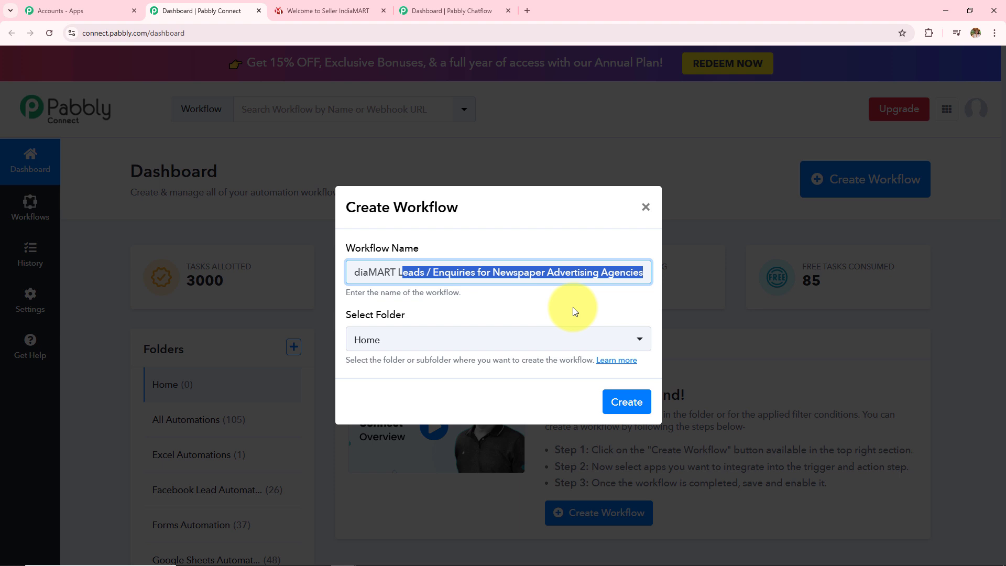
- Assign the new workflow to the IndiaMart Automations folder and create it
{"action": "left_click", "coordinate": [550, 341]}
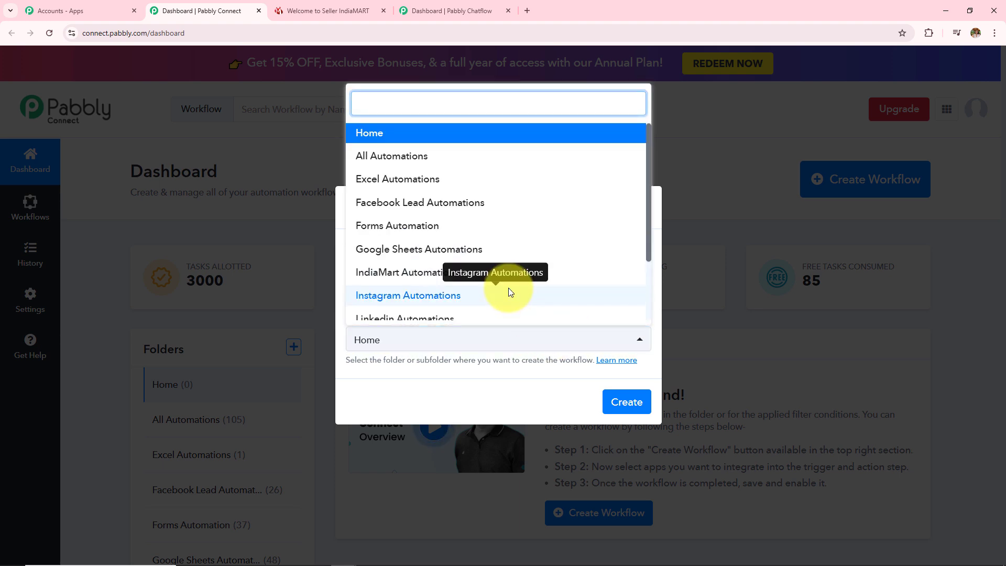
{"action": "scroll", "coordinate": [508, 289], "scroll_direction": "down", "scroll_amount": 3}
{"action": "scroll", "coordinate": [508, 289], "scroll_direction": "up", "scroll_amount": 3}
{"action": "left_click", "coordinate": [400, 272]}
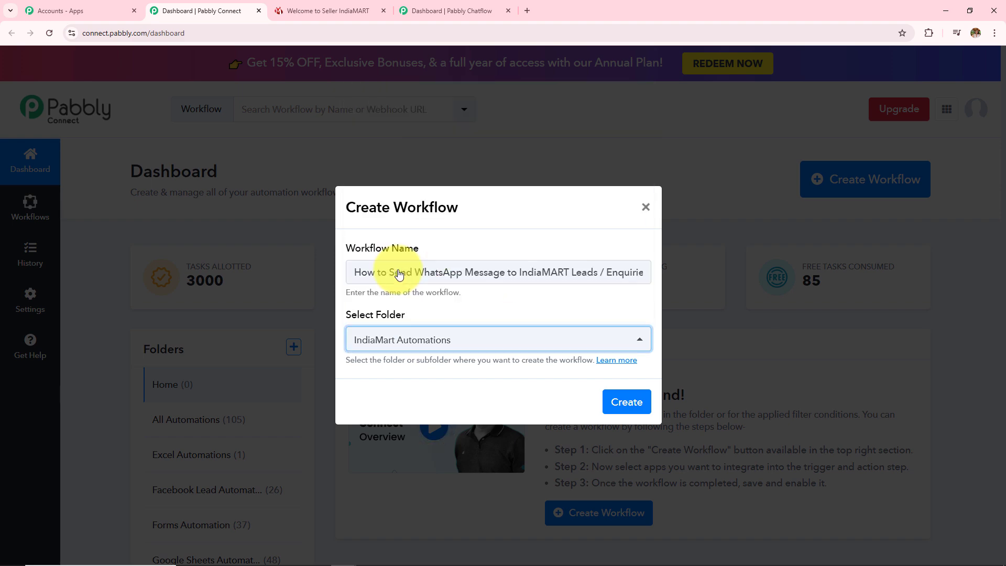
{"action": "left_click", "coordinate": [622, 401]}
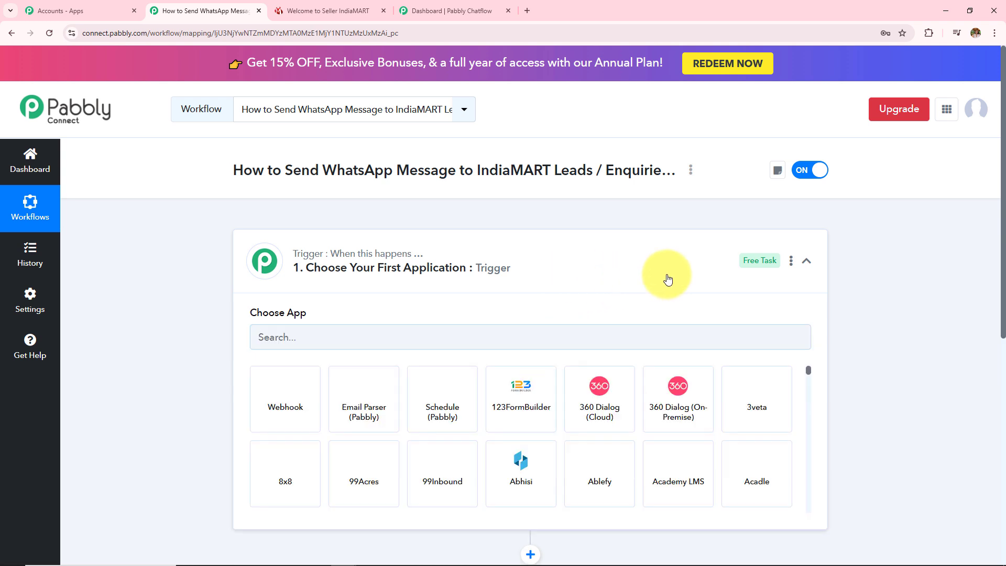
- Collapse the trigger step and review the workflow's title together with its trigger and action steps
{"action": "left_click", "coordinate": [668, 277]}
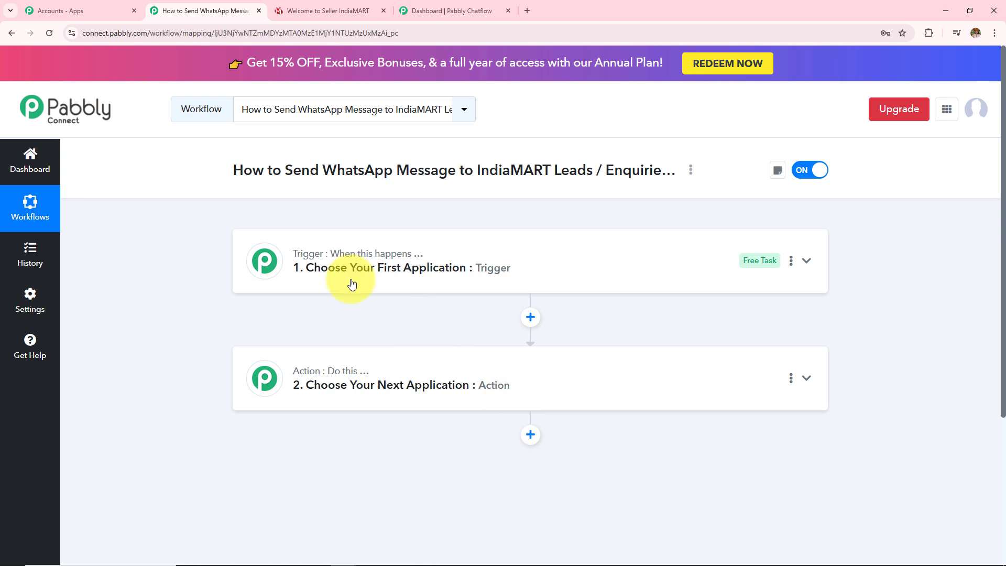
{"action": "mouse_move", "coordinate": [350, 377]}
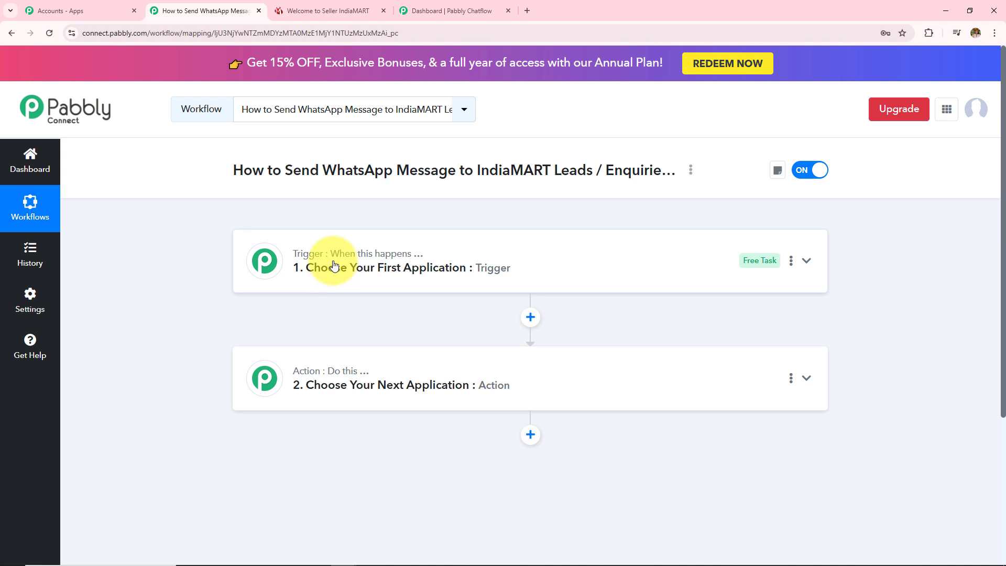
{"action": "mouse_move", "coordinate": [420, 258]}
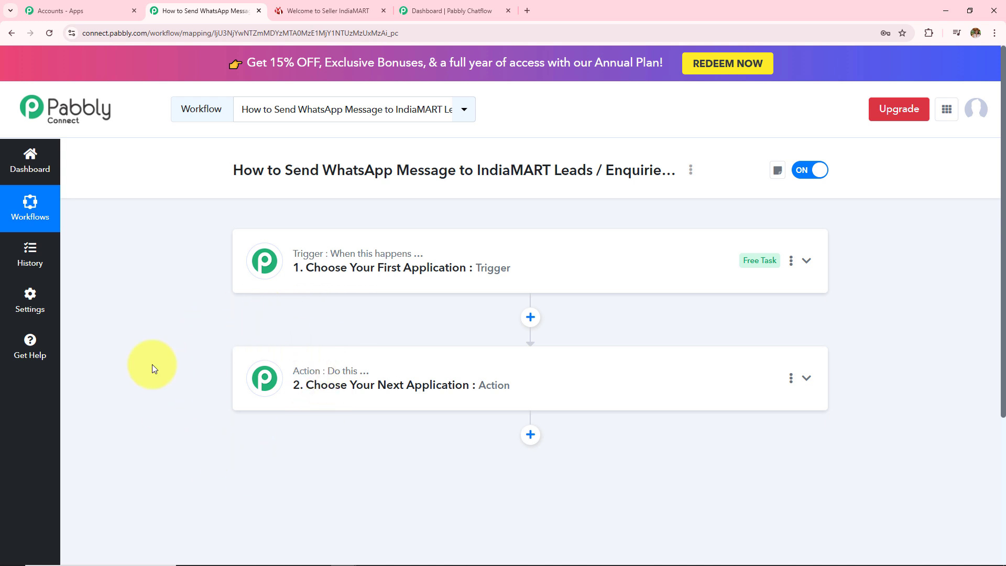
{"action": "left_click_drag", "start_coordinate": [235, 169], "coordinate": [473, 169]}
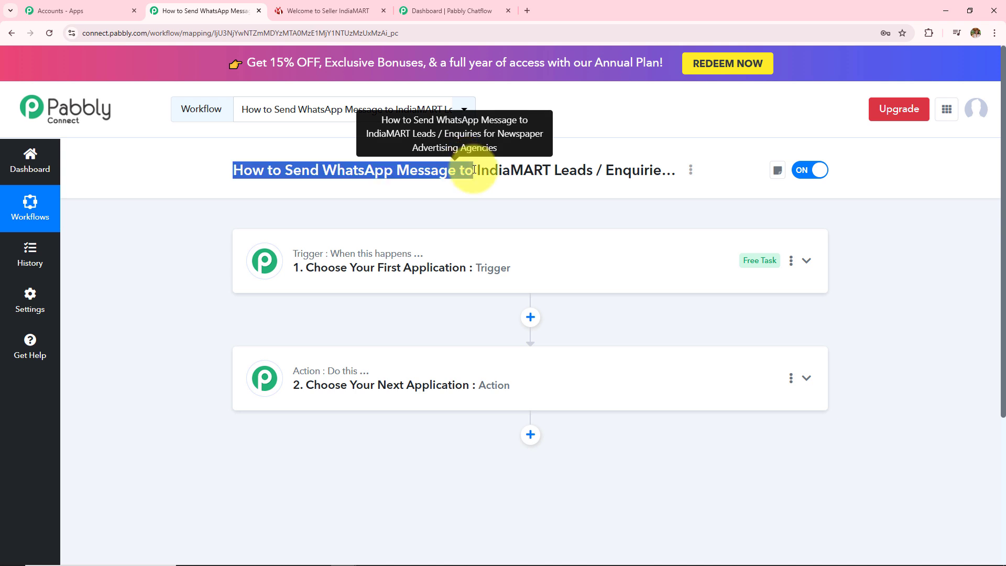
{"action": "left_click", "coordinate": [533, 220]}
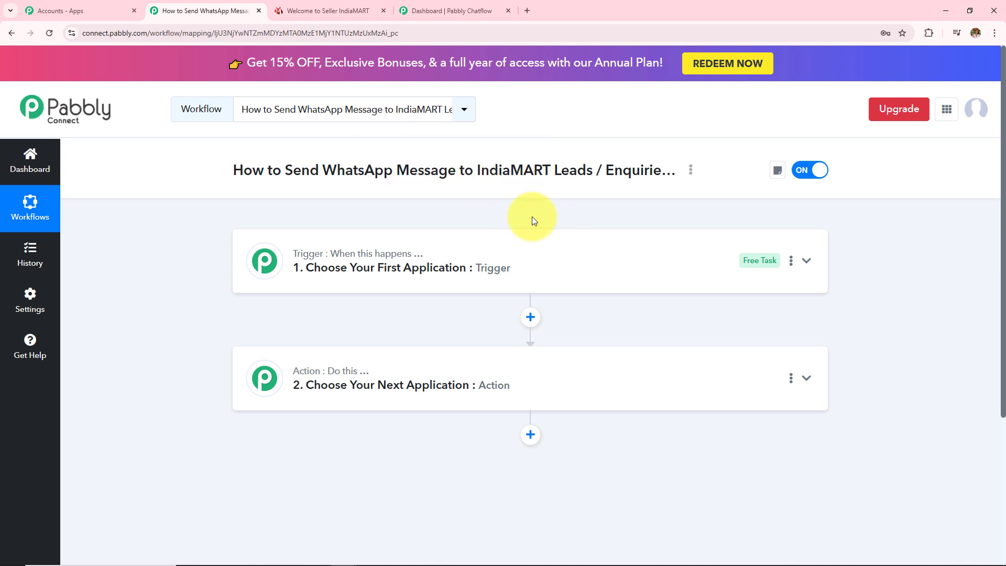
{"action": "left_click_drag", "start_coordinate": [480, 173], "coordinate": [617, 199]}
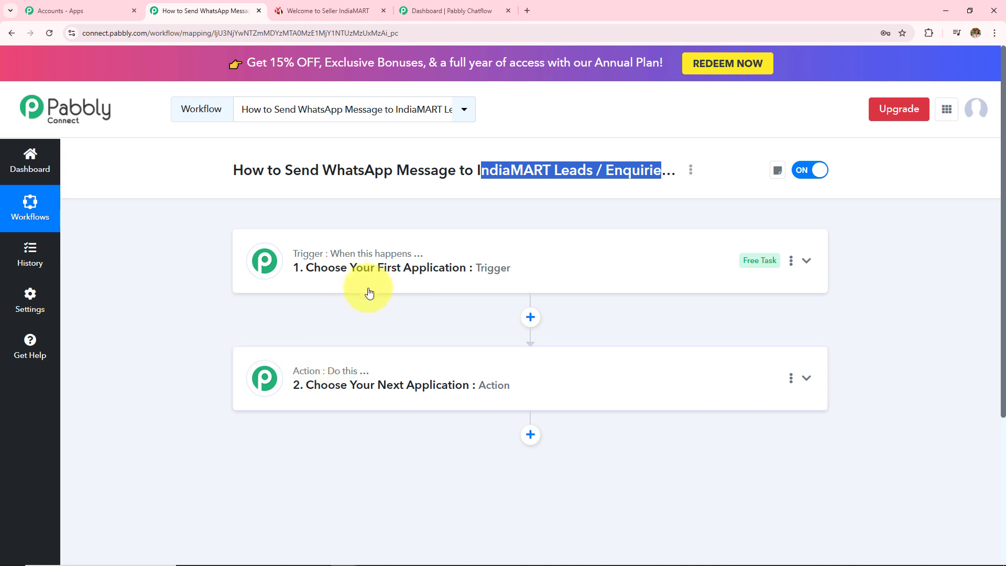
{"action": "mouse_move", "coordinate": [327, 260]}
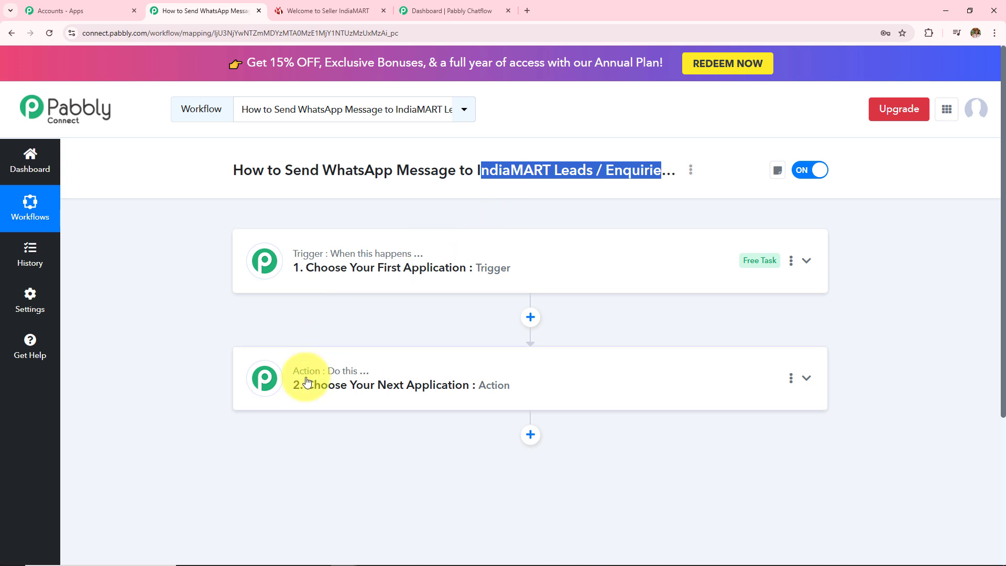
- Set the workflow's trigger to the IndiaMART app with the New Leads event
{"action": "left_click", "coordinate": [382, 239]}
{"action": "left_click", "coordinate": [377, 336]}
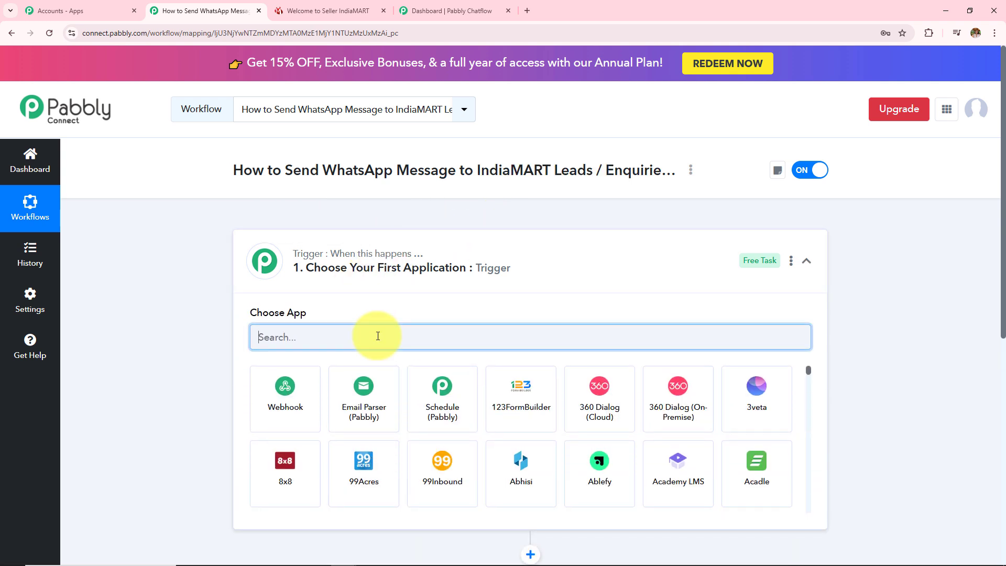
{"action": "type", "text": "India"}
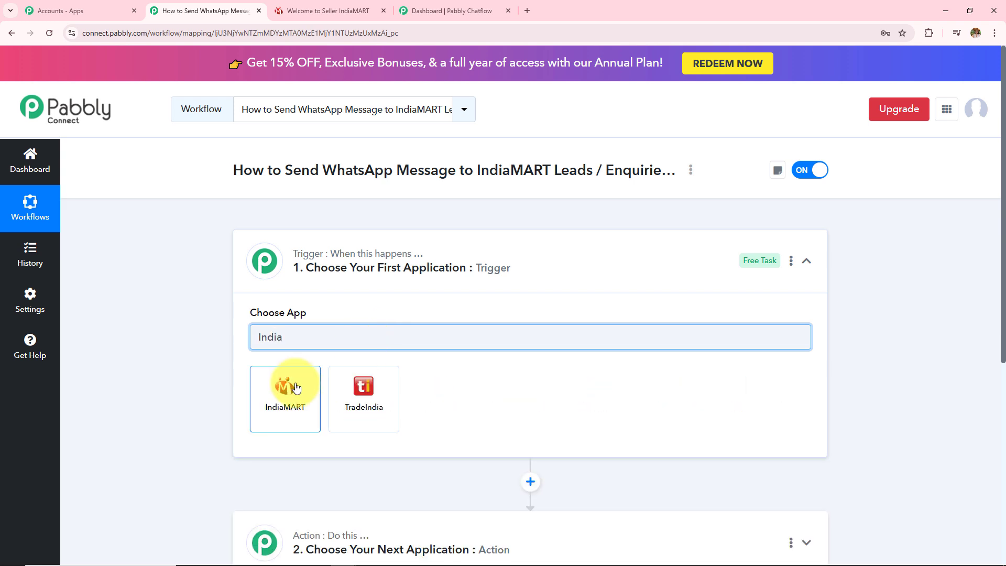
{"action": "left_click", "coordinate": [297, 388]}
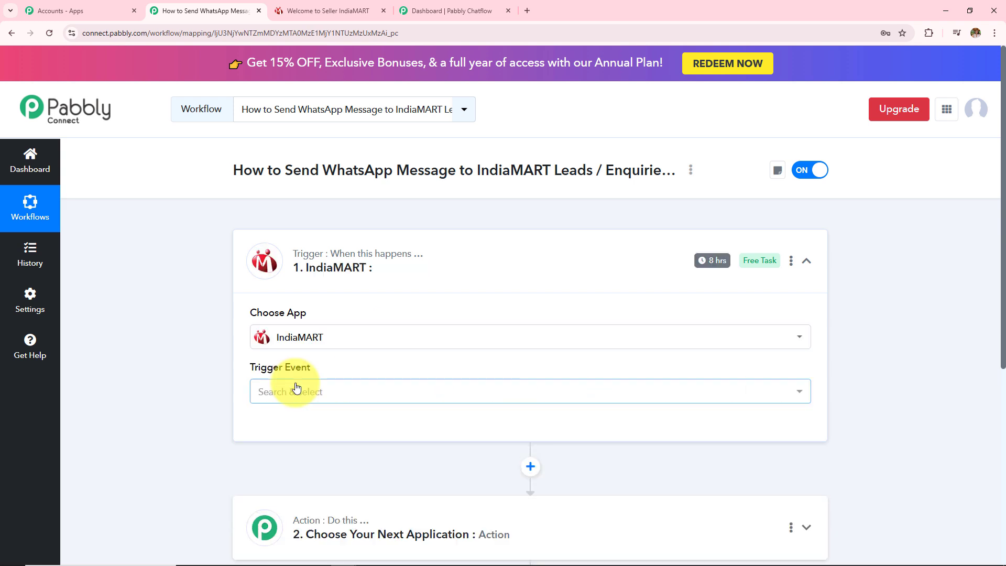
{"action": "left_click", "coordinate": [297, 390]}
{"action": "left_click", "coordinate": [322, 461]}
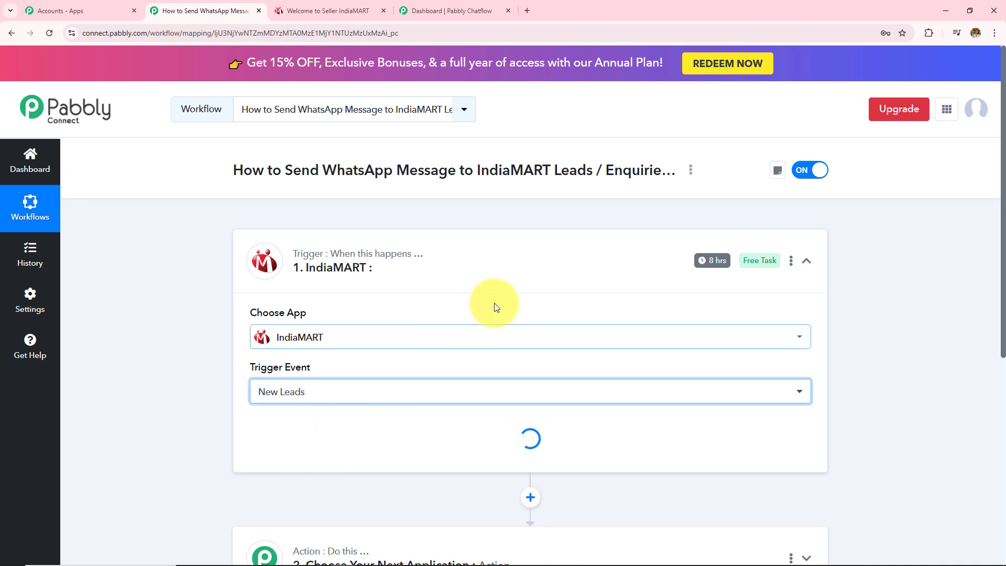
- Review the trigger's webhook setup instructions and open the Push API integration page from IndiaMART's Lead Manager
{"action": "scroll", "coordinate": [496, 302], "scroll_direction": "down", "scroll_amount": 2}
{"action": "scroll", "coordinate": [497, 306], "scroll_direction": "down", "scroll_amount": 1}
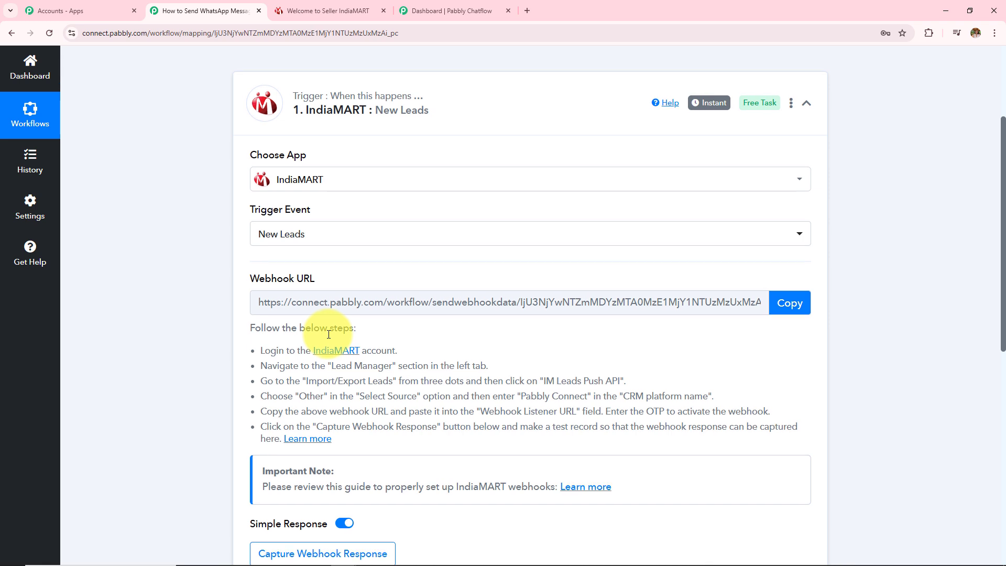
{"action": "scroll", "coordinate": [325, 330], "scroll_direction": "down", "scroll_amount": 1}
{"action": "left_click_drag", "start_coordinate": [256, 303], "coordinate": [432, 389]}
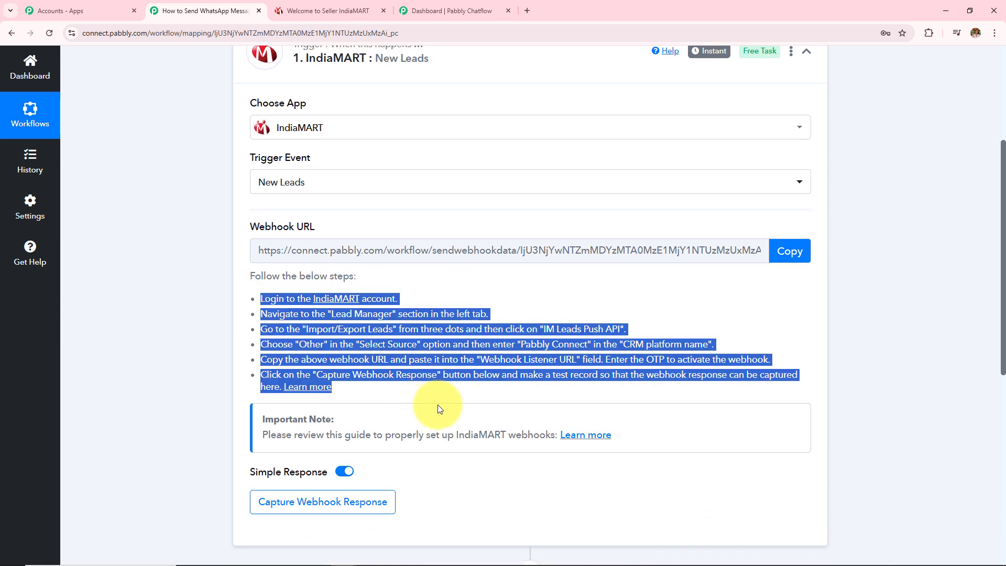
{"action": "left_click", "coordinate": [328, 12]}
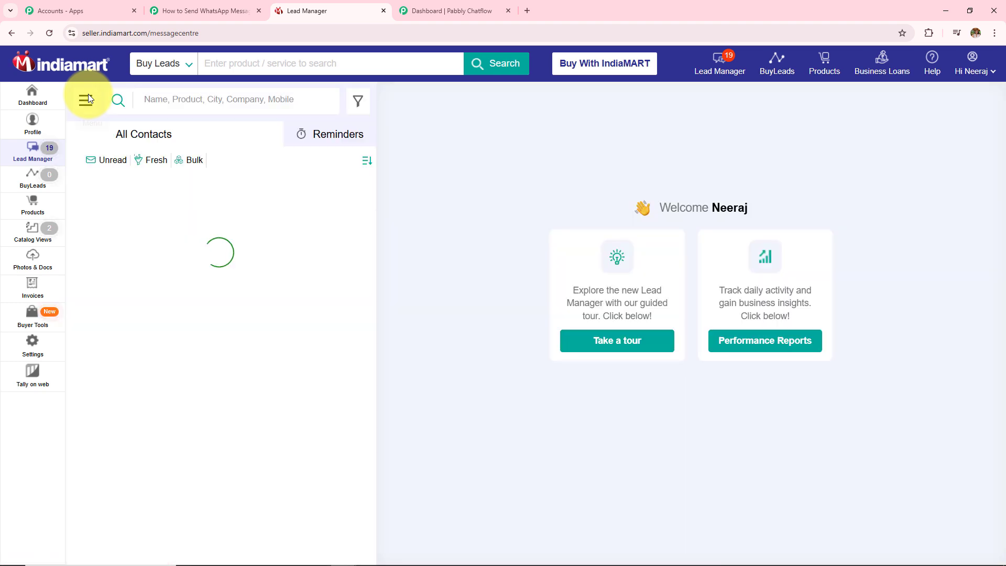
{"action": "left_click", "coordinate": [87, 99]}
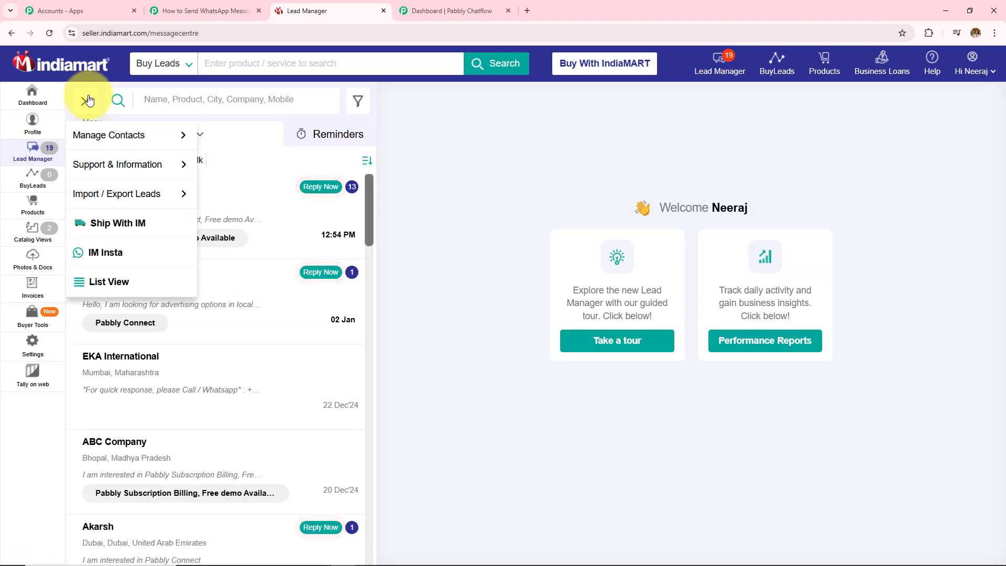
{"action": "mouse_move", "coordinate": [92, 207]}
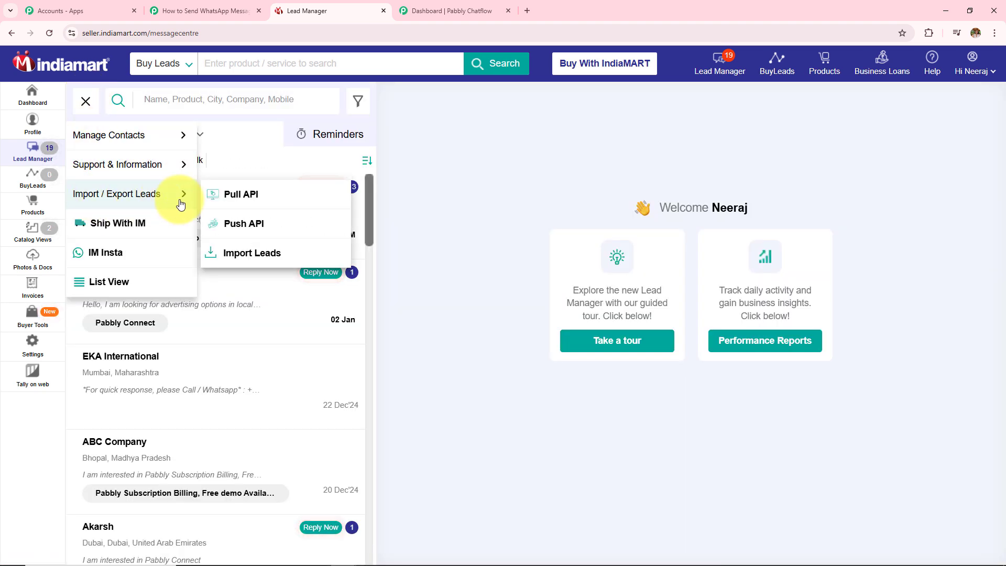
{"action": "left_click", "coordinate": [238, 226]}
{"action": "left_click_drag", "start_coordinate": [90, 103], "coordinate": [323, 110]}
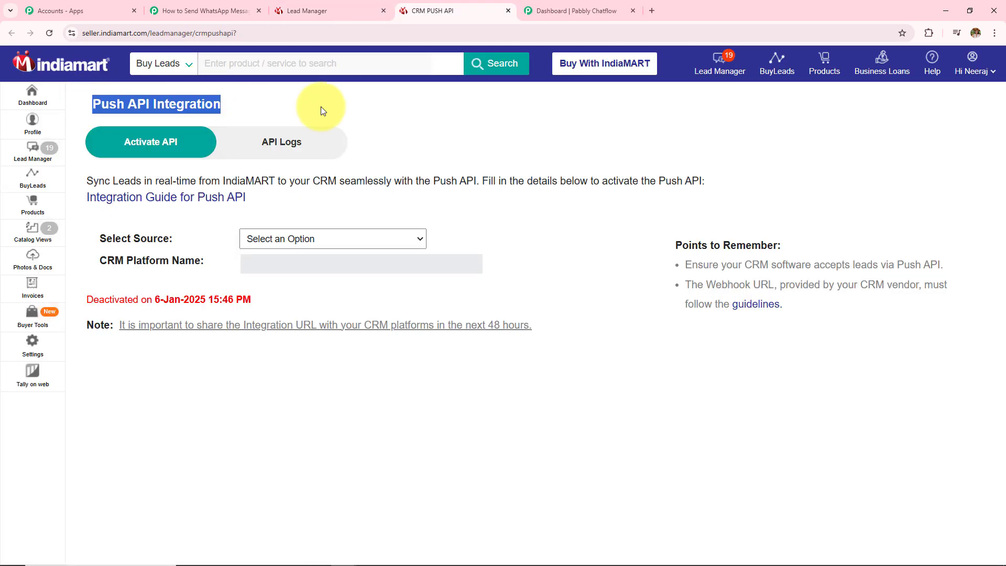
- Select Other as the Push API source and set the CRM platform name to Pabbly Connect
{"action": "left_click", "coordinate": [354, 241]}
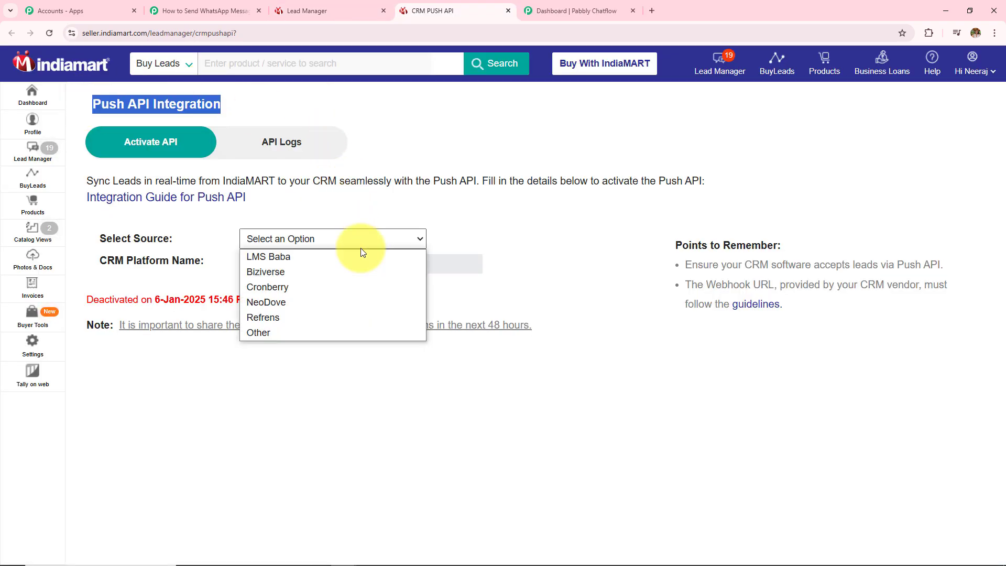
{"action": "left_click", "coordinate": [349, 332]}
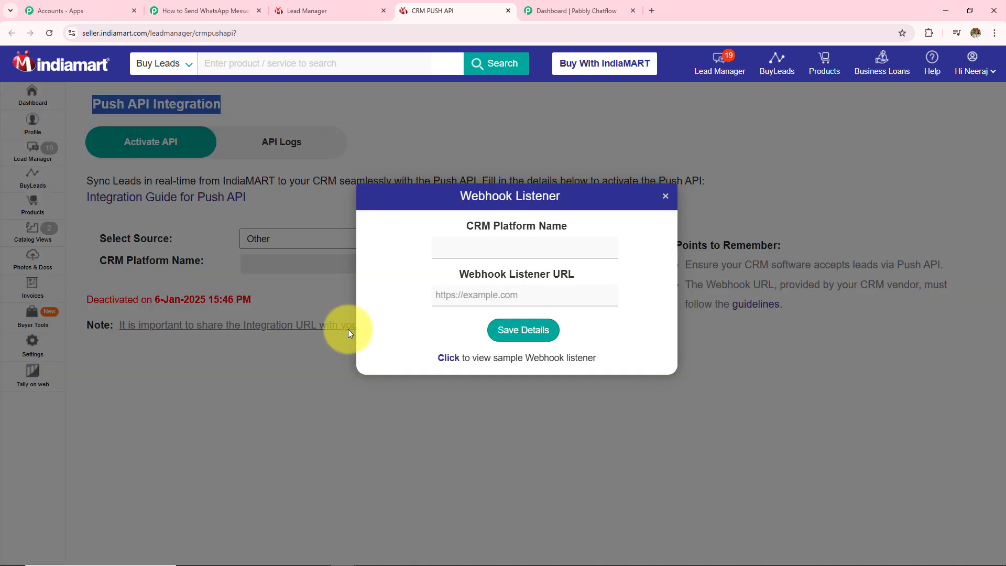
{"action": "left_click_drag", "start_coordinate": [461, 222], "coordinate": [564, 233]}
{"action": "left_click_drag", "start_coordinate": [460, 273], "coordinate": [585, 289]}
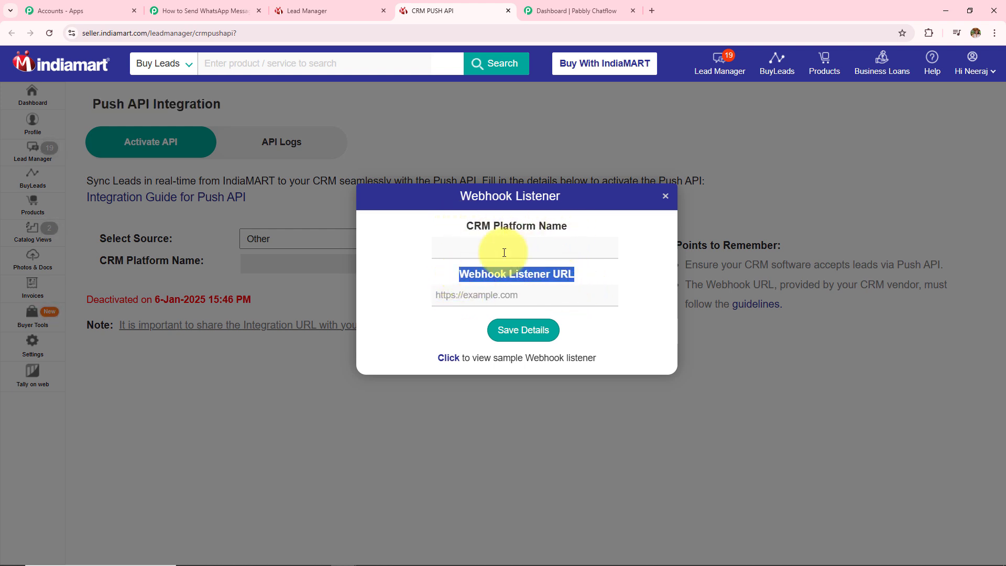
{"action": "left_click", "coordinate": [557, 255]}
{"action": "type", "text": "Pabbly Connect"}
{"action": "left_click", "coordinate": [526, 303]}
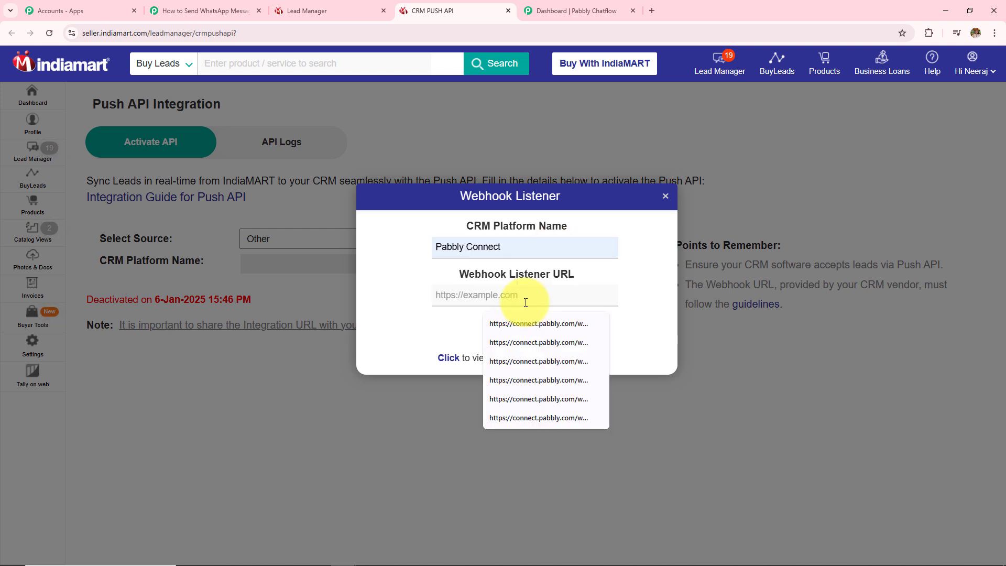
{"action": "left_click", "coordinate": [629, 286]}
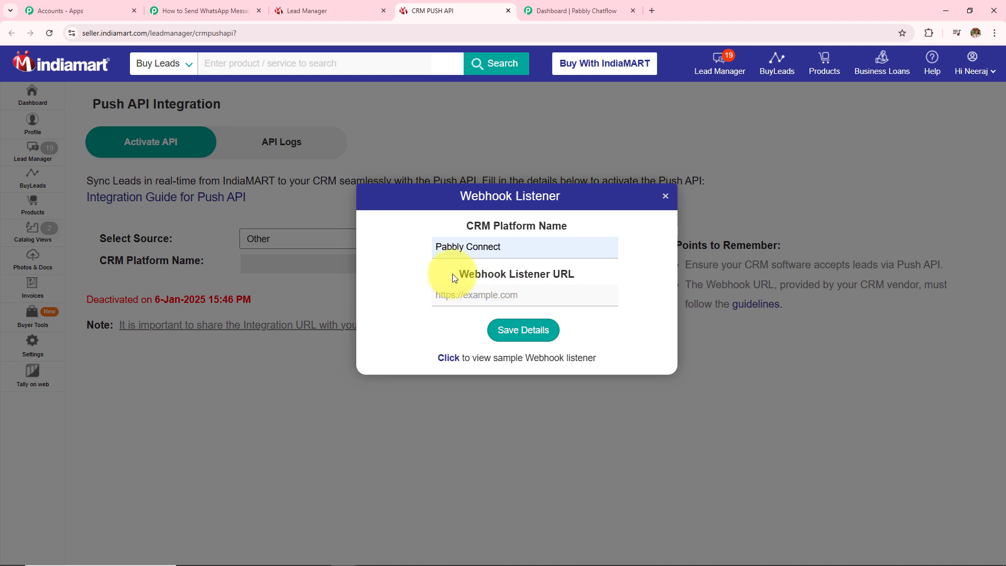
- Copy the trigger's webhook URL from Pabbly Connect into IndiaMART's Webhook Listener URL and save the details
{"action": "left_click_drag", "start_coordinate": [454, 277], "coordinate": [593, 274]}
{"action": "left_click", "coordinate": [220, 11]}
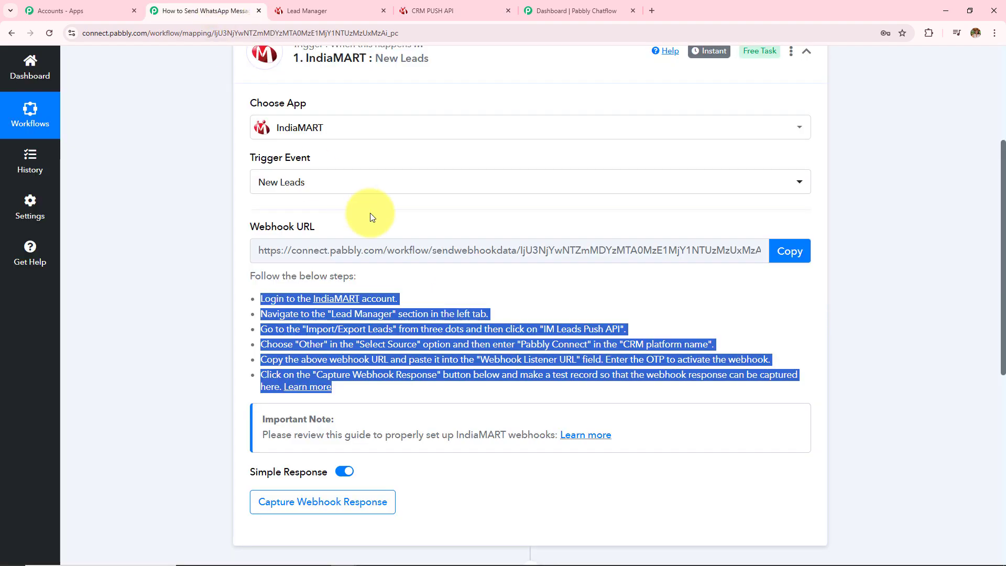
{"action": "left_click", "coordinate": [789, 251]}
{"action": "left_click", "coordinate": [459, 17]}
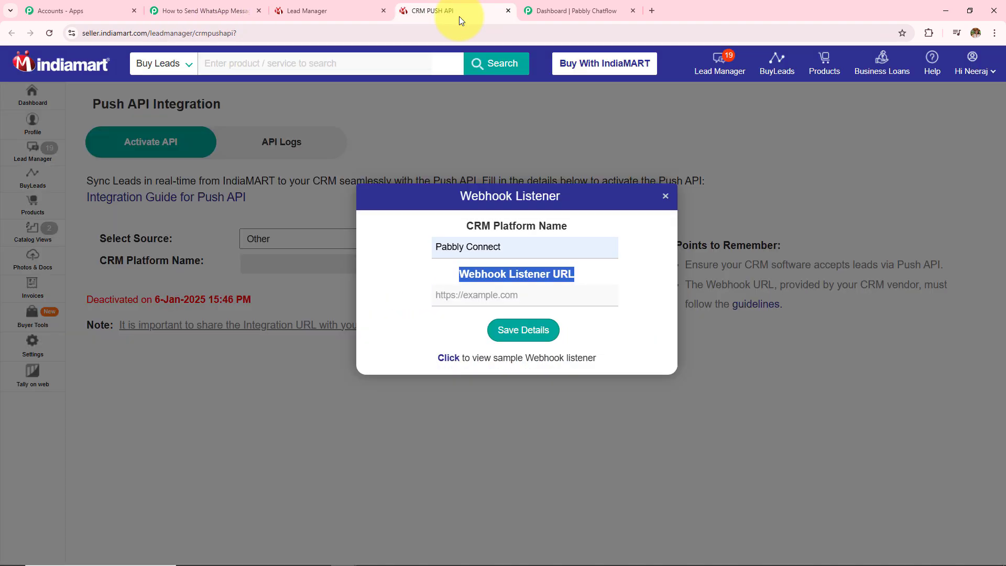
{"action": "left_click", "coordinate": [440, 301]}
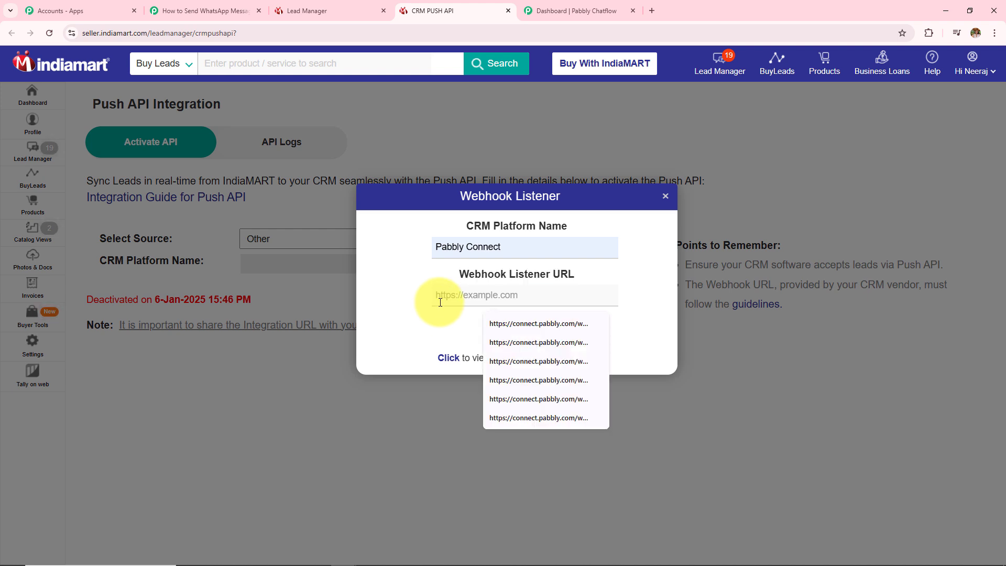
{"action": "key", "text": "ctrl+v"}
{"action": "left_click", "coordinate": [521, 328]}
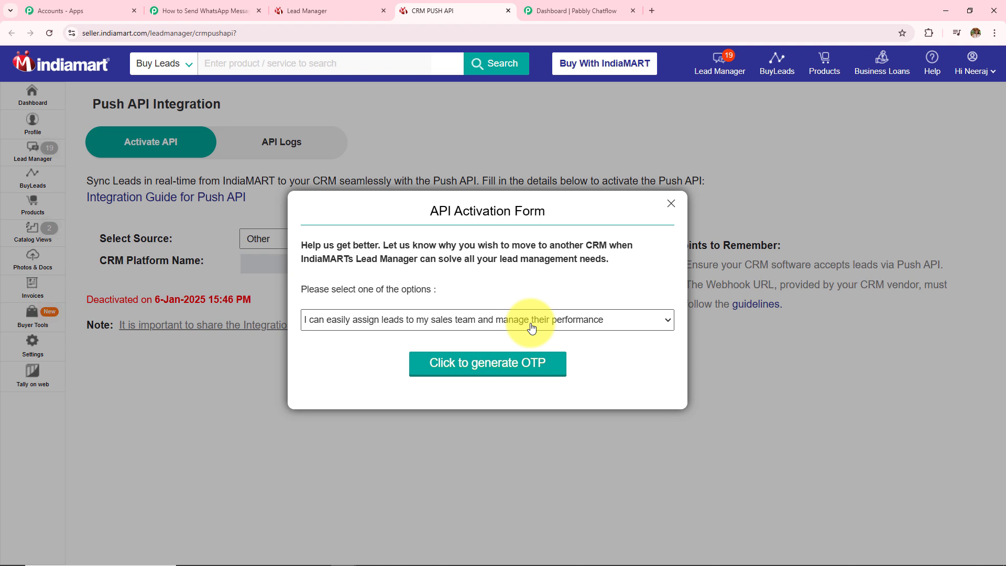
- Give "I can easily assign leads to my sales team and manage their performance" as the API activation reason and generate the OTP
{"action": "left_click", "coordinate": [532, 328]}
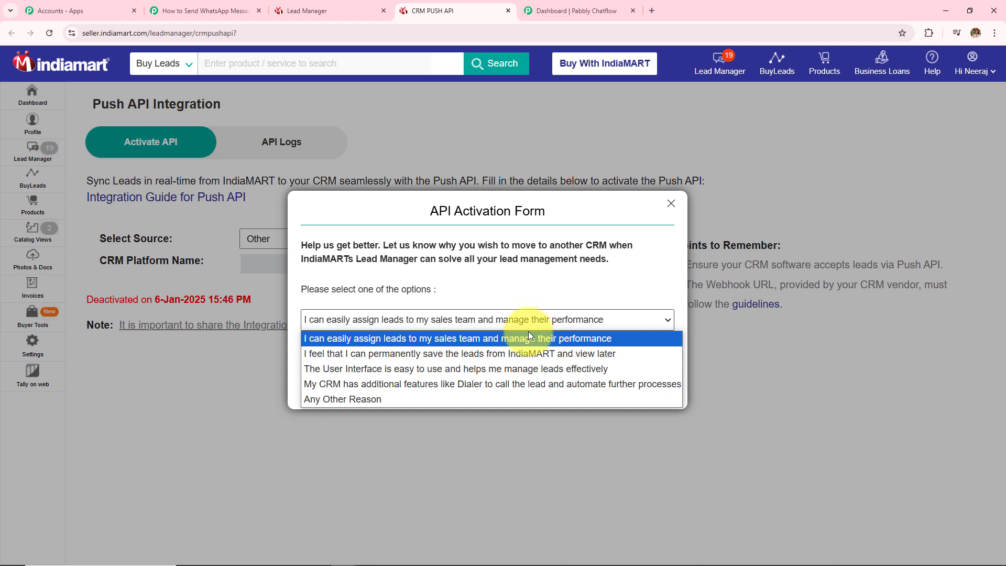
{"action": "left_click", "coordinate": [332, 344]}
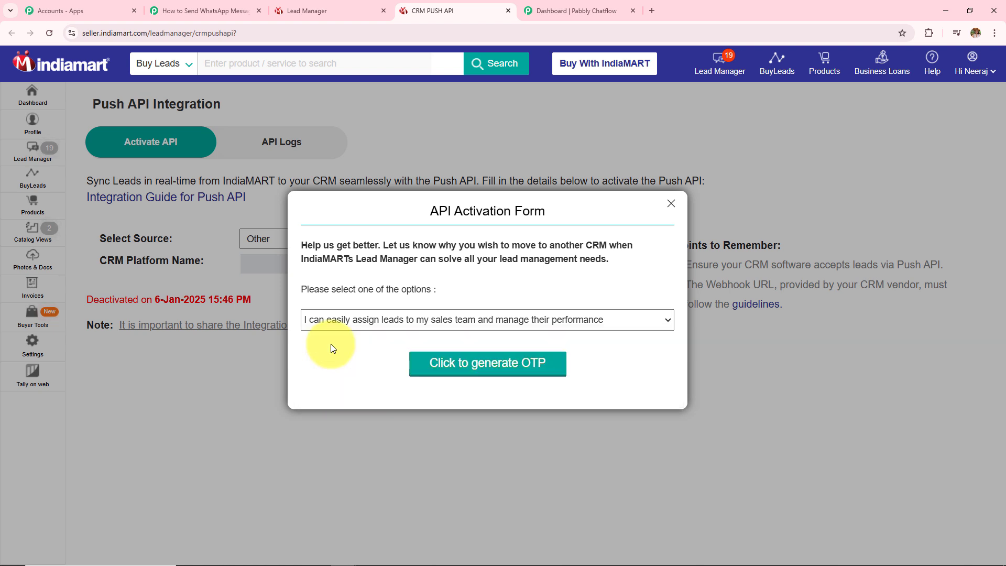
{"action": "left_click", "coordinate": [548, 377]}
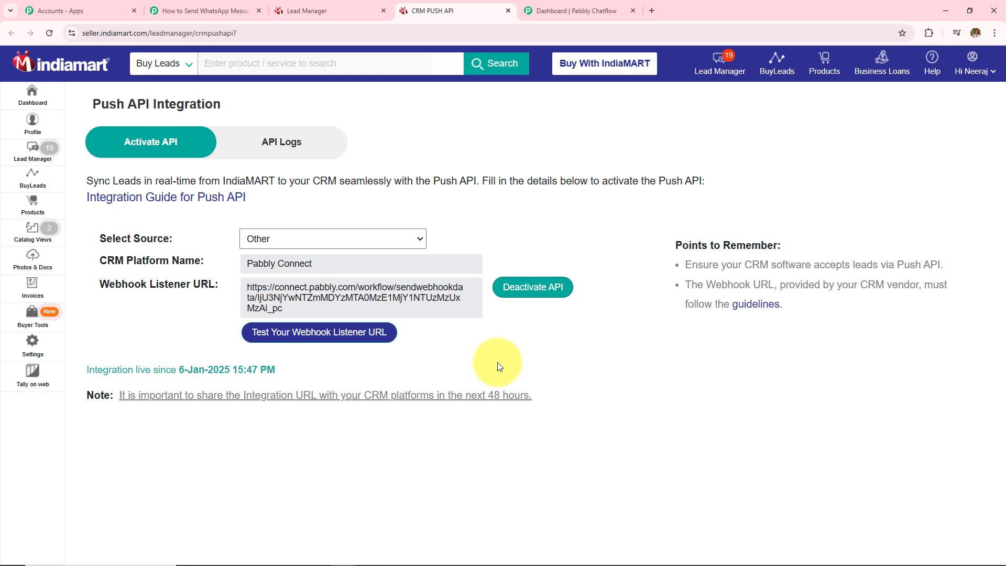
- Compare the Pabbly Connect trigger with IndiaMART's Push API settings, and read the webhook capture status and test submission note
{"action": "left_click", "coordinate": [200, 11]}
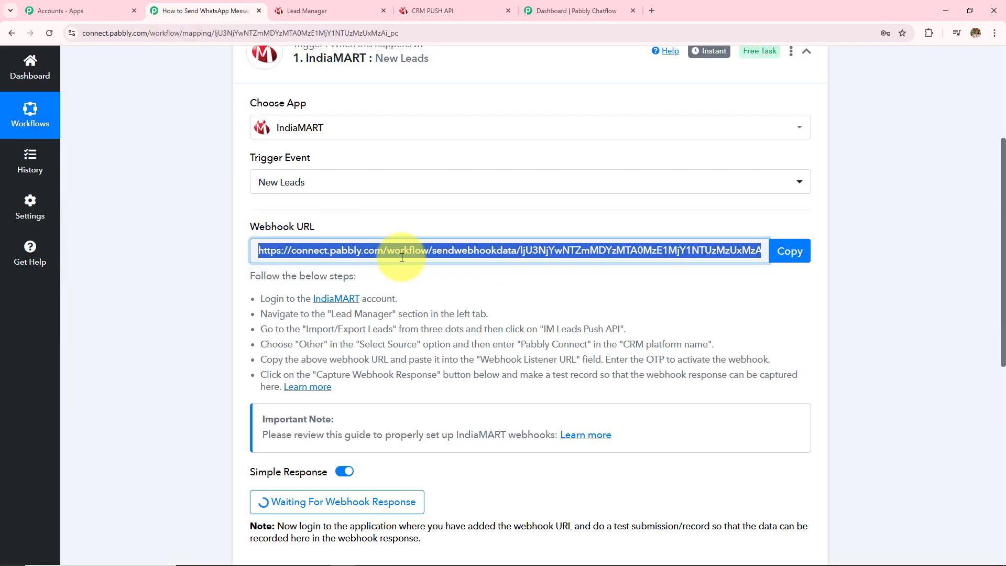
{"action": "left_click", "coordinate": [414, 10]}
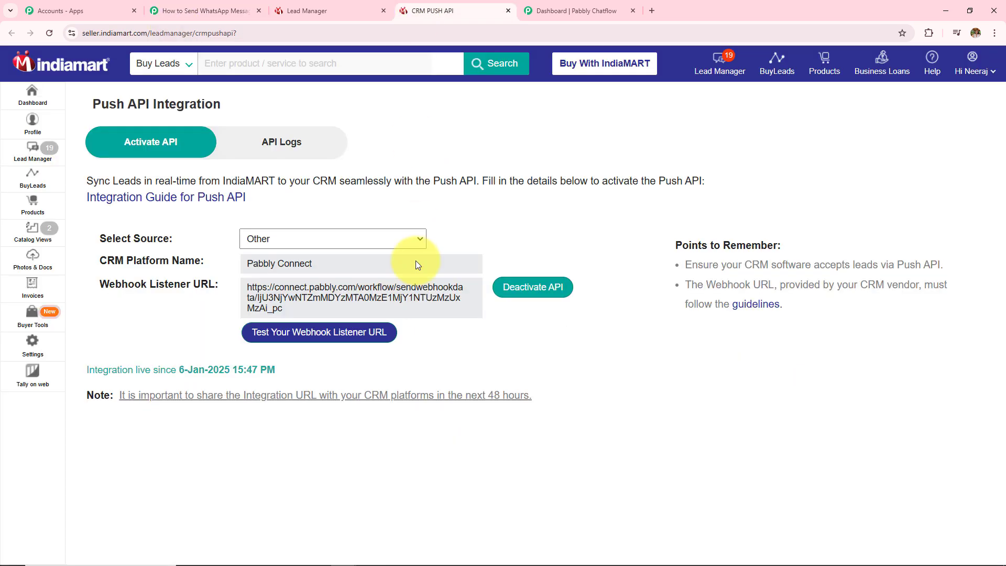
{"action": "left_click", "coordinate": [181, 13]}
{"action": "scroll", "coordinate": [393, 306], "scroll_direction": "down", "scroll_amount": 4}
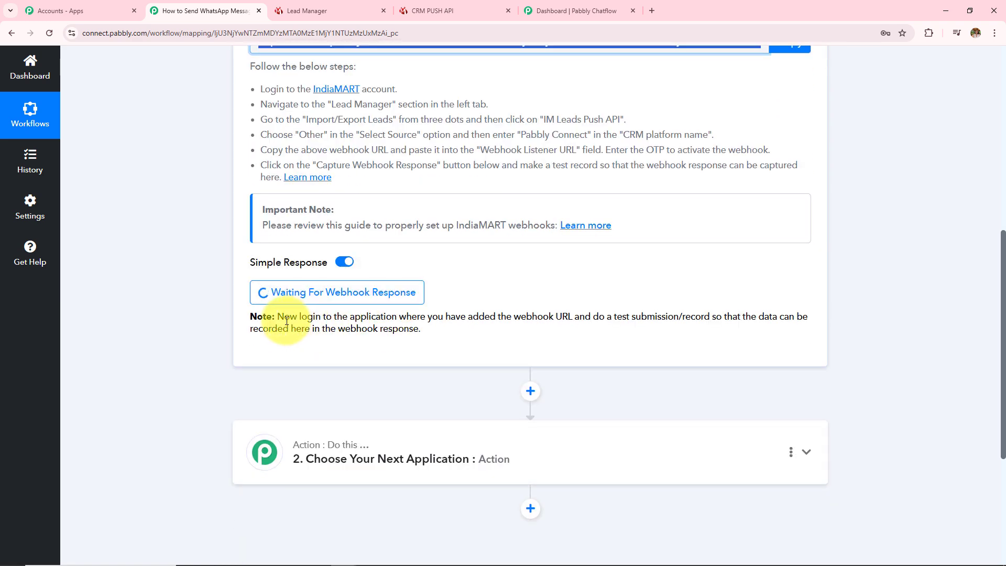
{"action": "left_click_drag", "start_coordinate": [278, 316], "coordinate": [485, 341]}
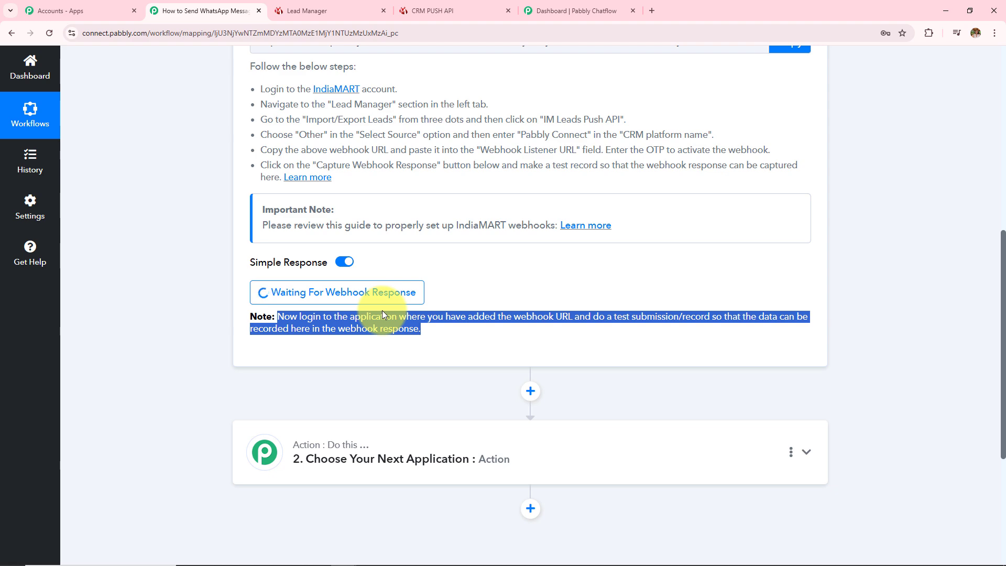
{"action": "left_click", "coordinate": [557, 282]}
{"action": "left_click", "coordinate": [451, 11]}
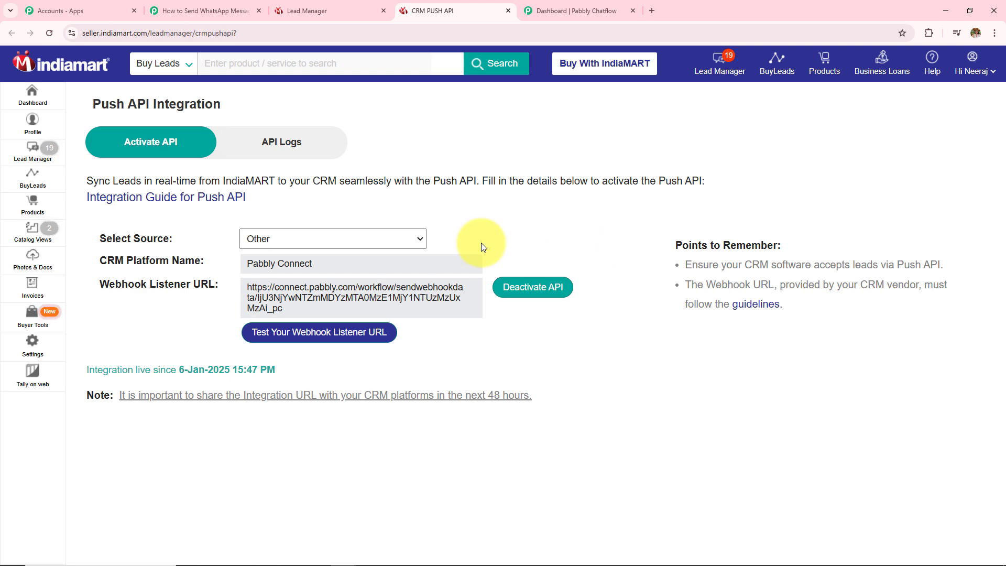
{"action": "left_click", "coordinate": [204, 10]}
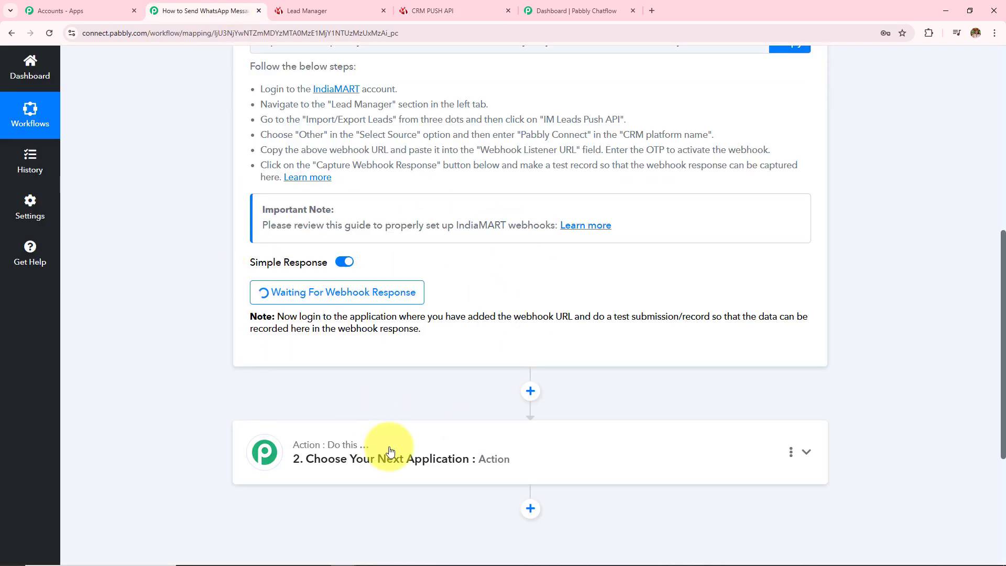
{"action": "scroll", "coordinate": [406, 369], "scroll_direction": "up", "scroll_amount": 5}
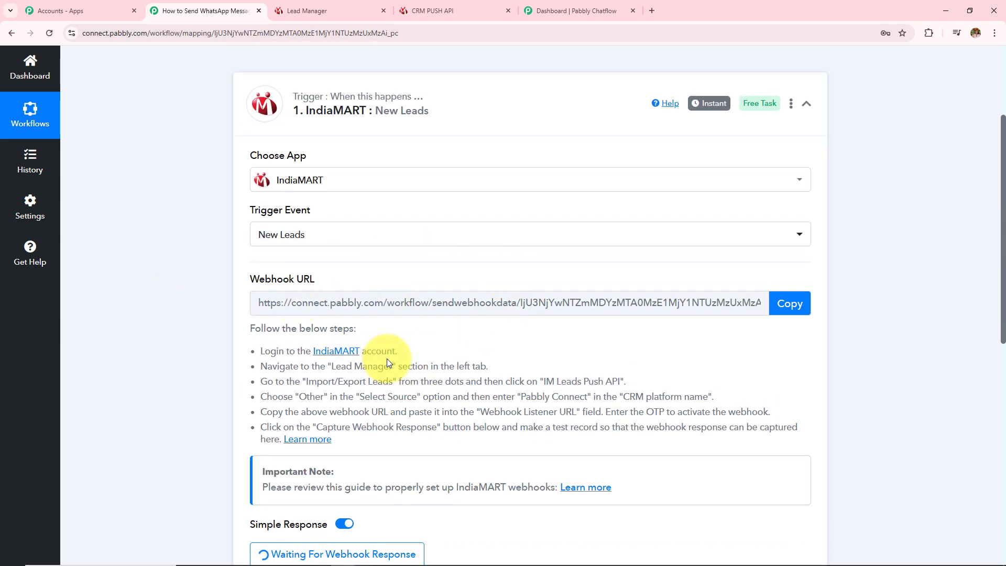
{"action": "scroll", "coordinate": [386, 362], "scroll_direction": "up", "scroll_amount": 1}
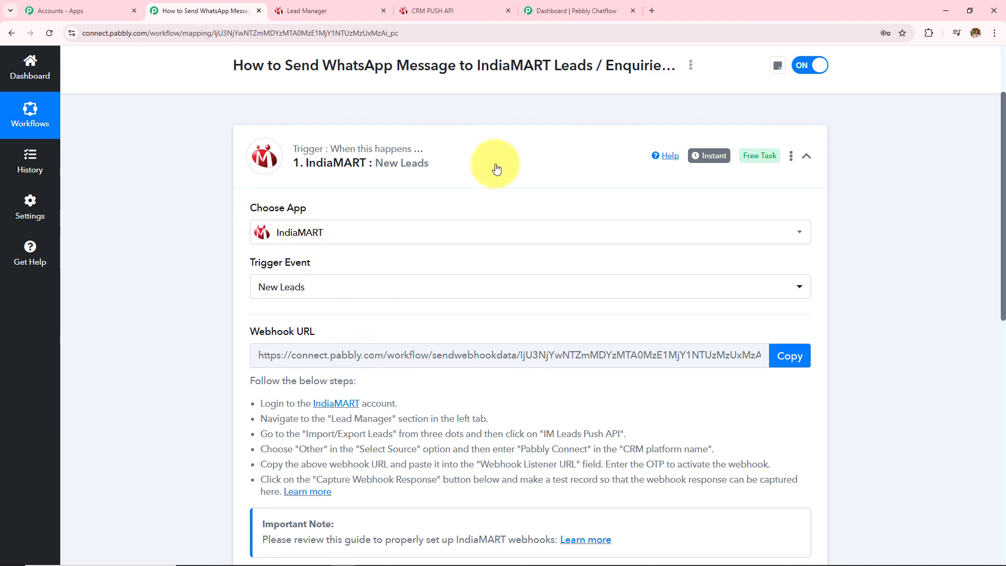
- Send IndiaMART's sample lead data to the Pabbly webhook with the webhook listener test, running the test twice
{"action": "left_click", "coordinate": [423, 11]}
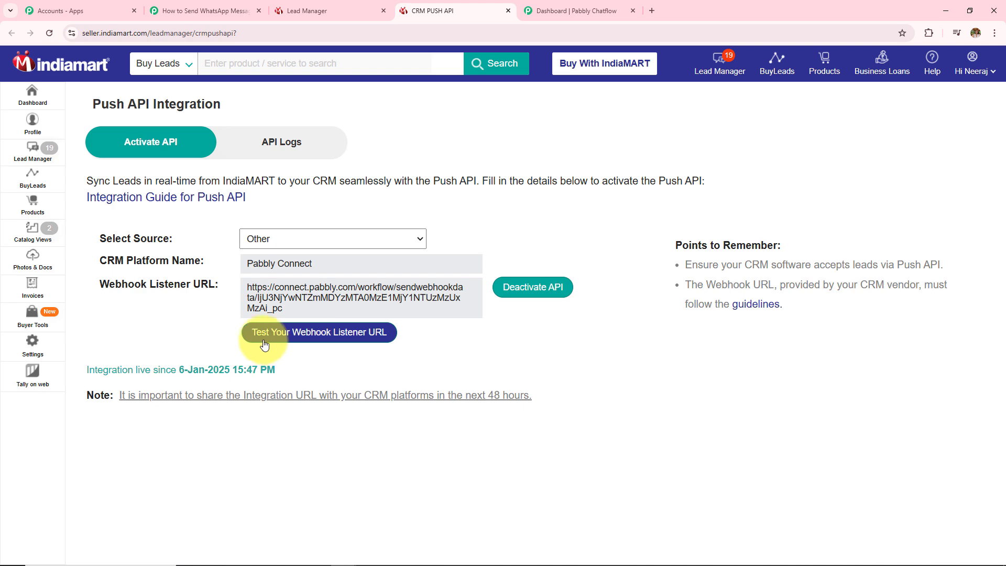
{"action": "left_click", "coordinate": [378, 338]}
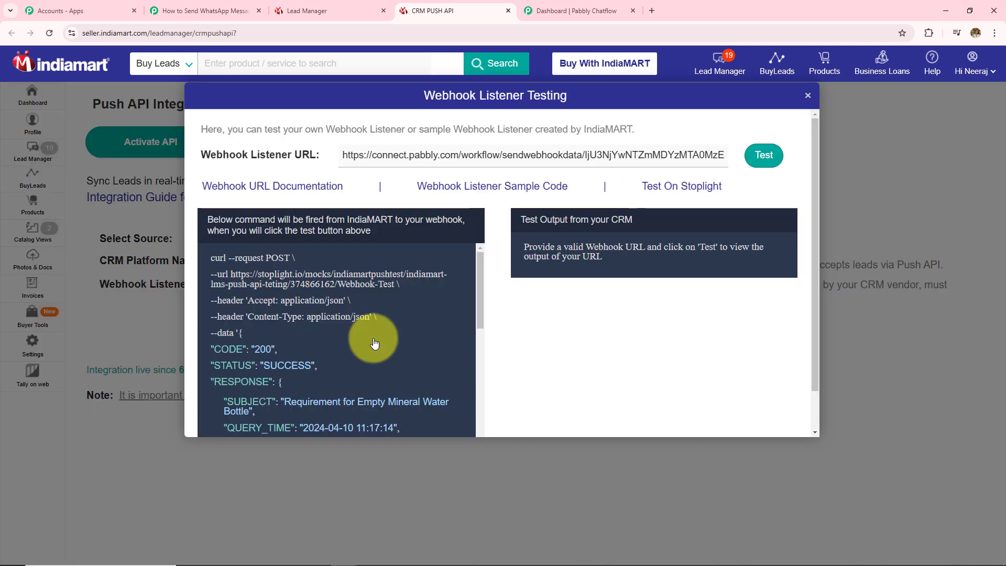
{"action": "left_click", "coordinate": [761, 167]}
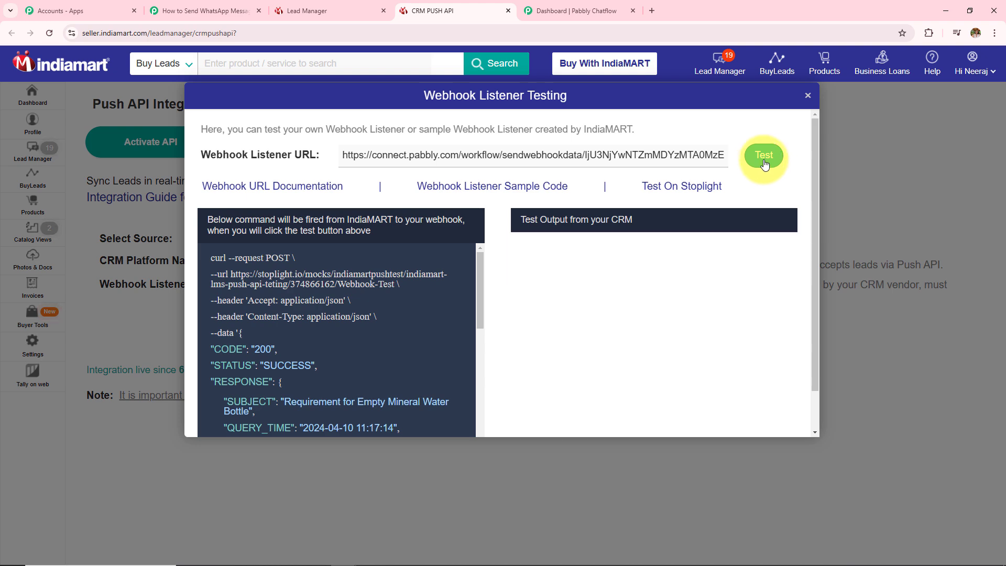
{"action": "scroll", "coordinate": [713, 255], "scroll_direction": "down", "scroll_amount": 3}
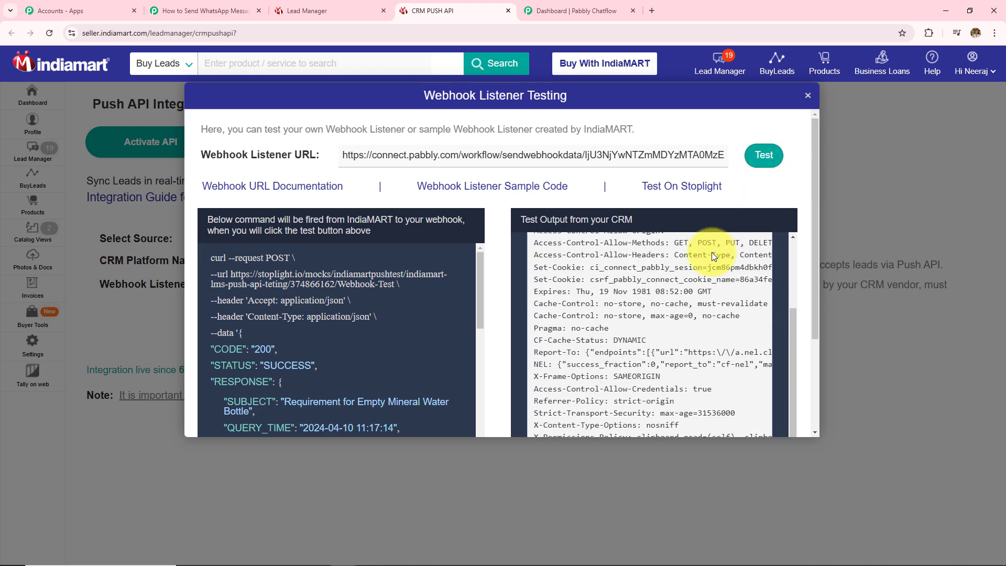
{"action": "scroll", "coordinate": [713, 255], "scroll_direction": "up", "scroll_amount": 3}
{"action": "left_click", "coordinate": [776, 163]}
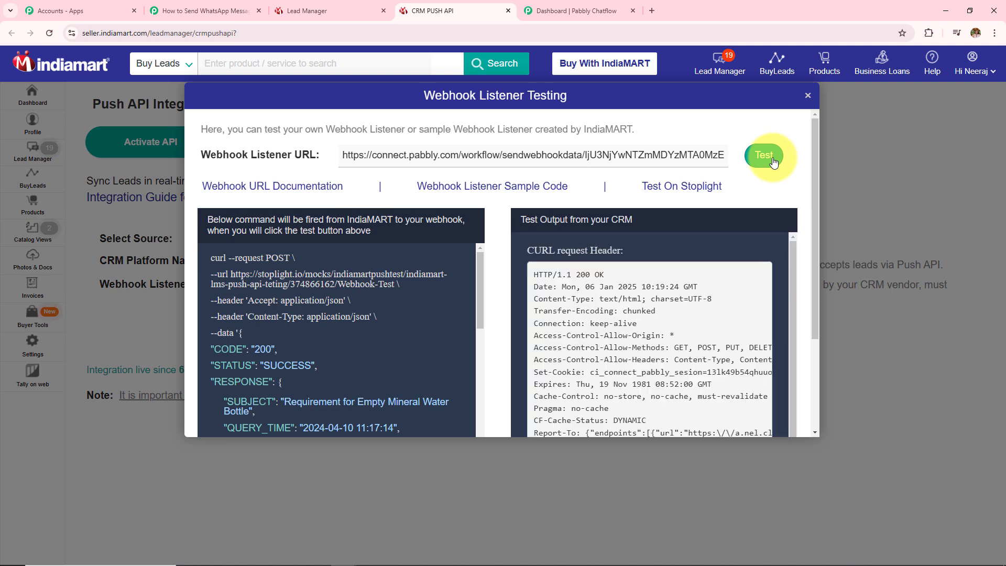
- Switch to Pabbly Connect and examine the captured IndiaMART response, checking the lead's subject, state, phone and name fields
{"action": "left_click", "coordinate": [215, 12]}
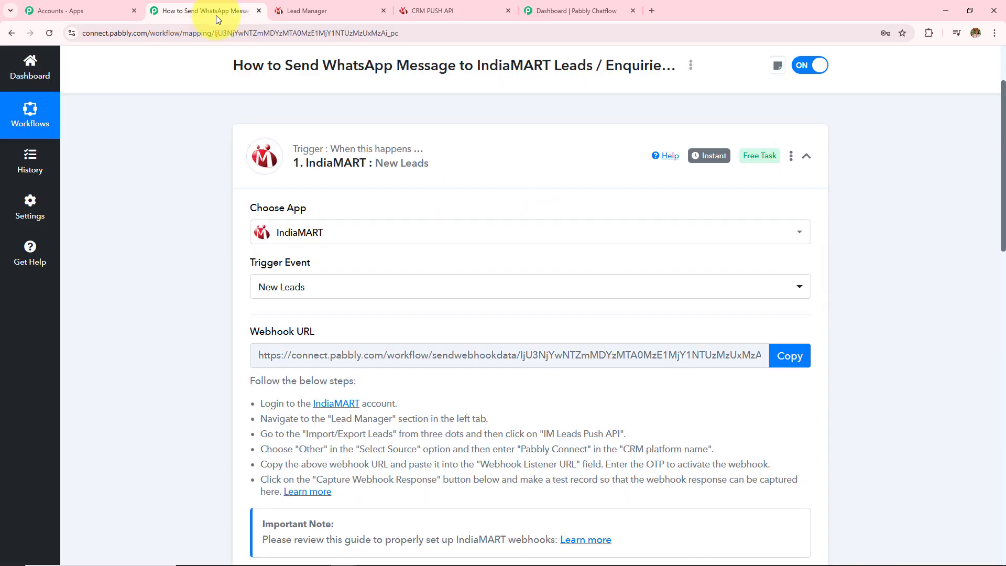
{"action": "scroll", "coordinate": [478, 323], "scroll_direction": "down", "scroll_amount": 7}
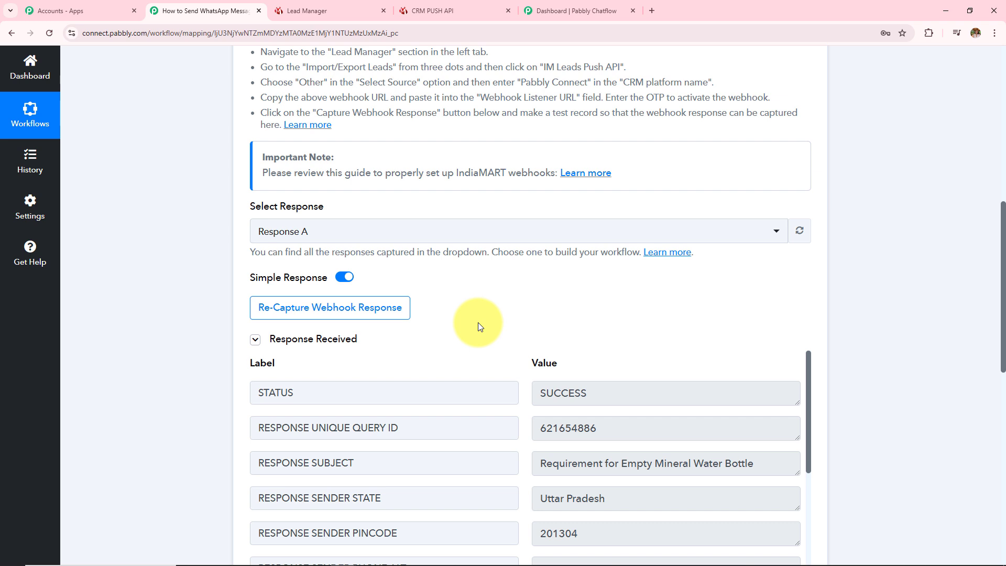
{"action": "scroll", "coordinate": [477, 326], "scroll_direction": "down", "scroll_amount": 2}
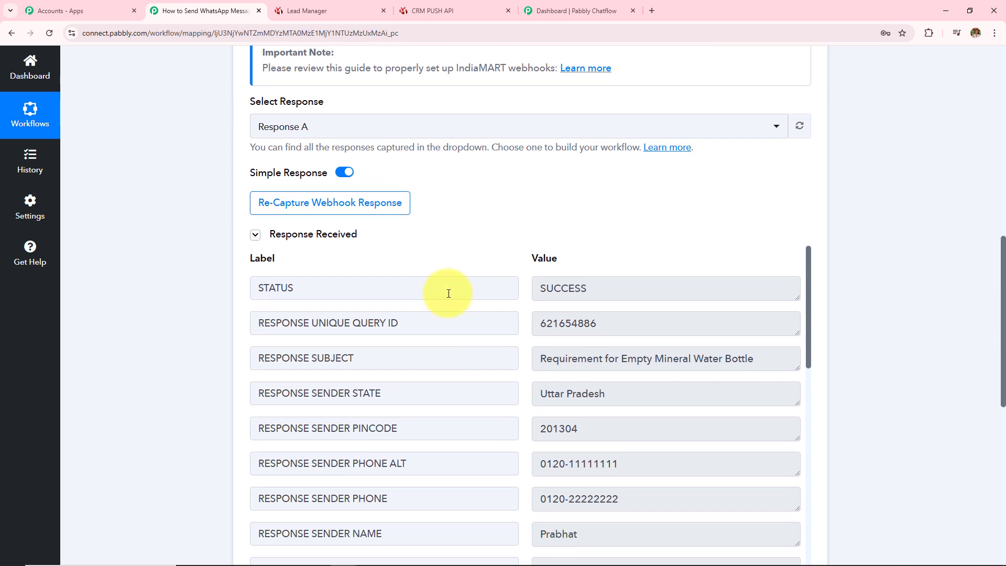
{"action": "scroll", "coordinate": [638, 218], "scroll_direction": "down", "scroll_amount": 2}
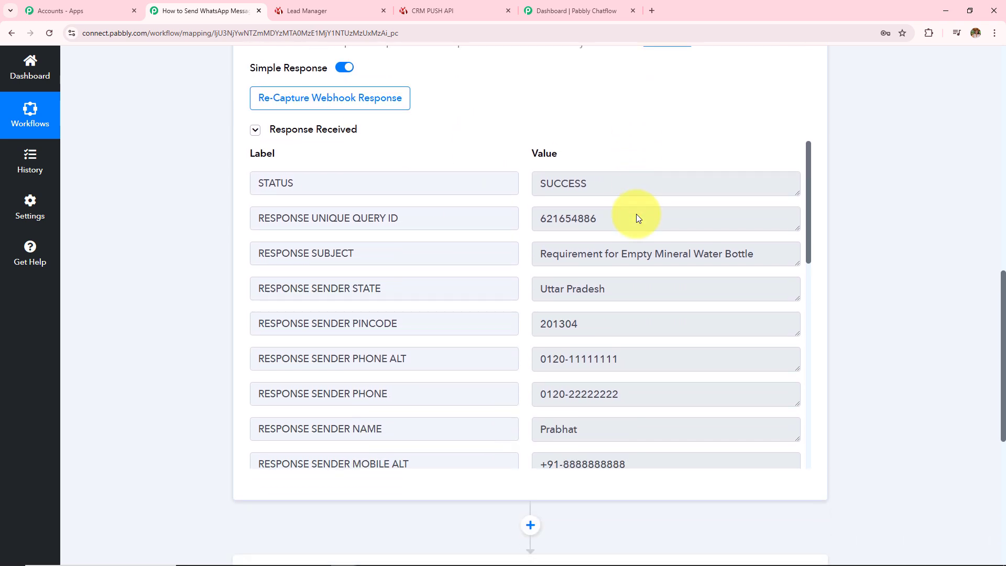
{"action": "left_click_drag", "start_coordinate": [765, 258], "coordinate": [494, 288]}
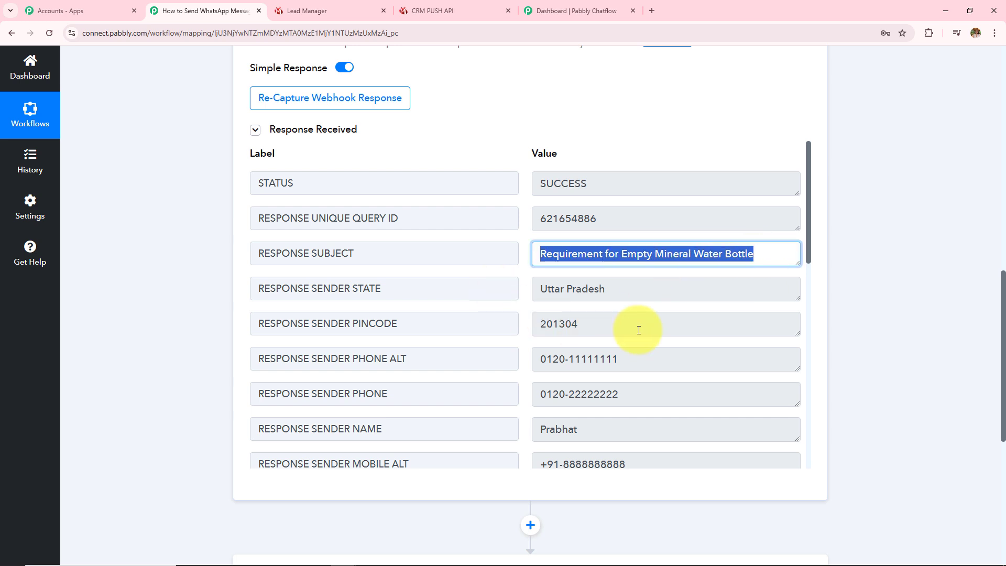
{"action": "left_click_drag", "start_coordinate": [616, 287], "coordinate": [533, 312]}
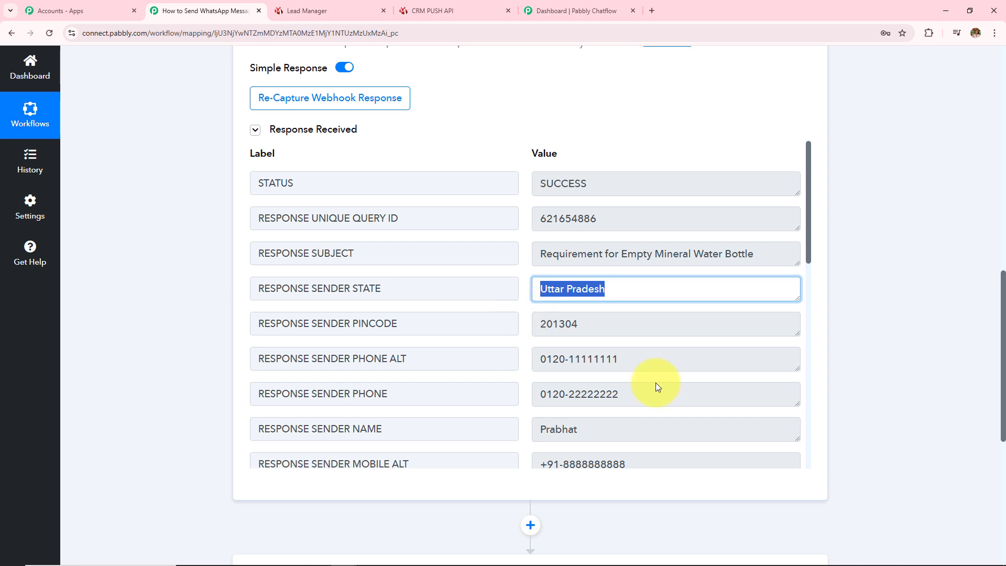
{"action": "left_click_drag", "start_coordinate": [649, 394], "coordinate": [606, 395]}
{"action": "scroll", "coordinate": [619, 421], "scroll_direction": "up", "scroll_amount": 1}
{"action": "left_click_drag", "start_coordinate": [578, 481], "coordinate": [524, 487]}
{"action": "scroll", "coordinate": [637, 326], "scroll_direction": "down", "scroll_amount": 5}
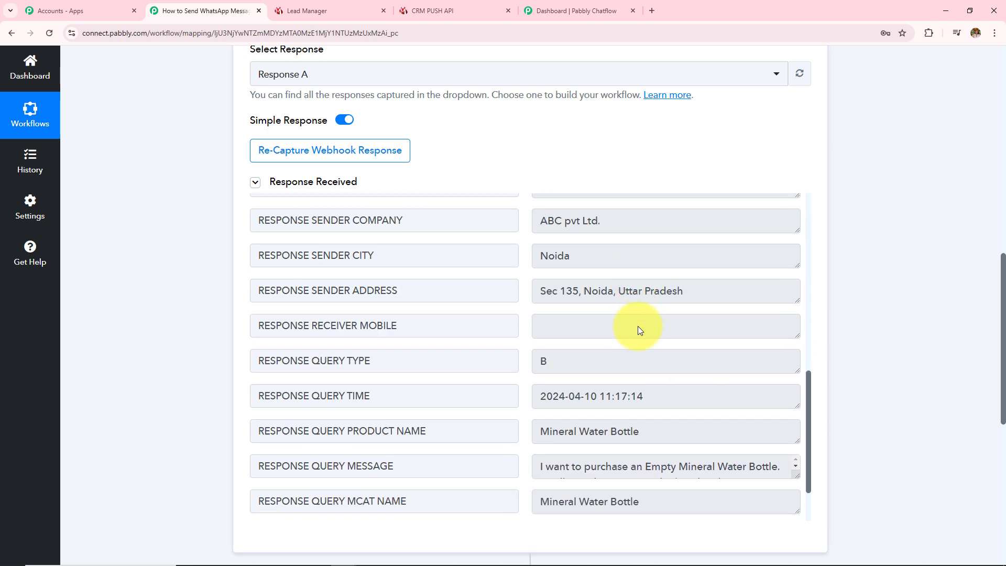
- Read the captured sender company, city, address and product name, and enlarge the query message value to read its full text
{"action": "left_click_drag", "start_coordinate": [541, 221], "coordinate": [609, 222]}
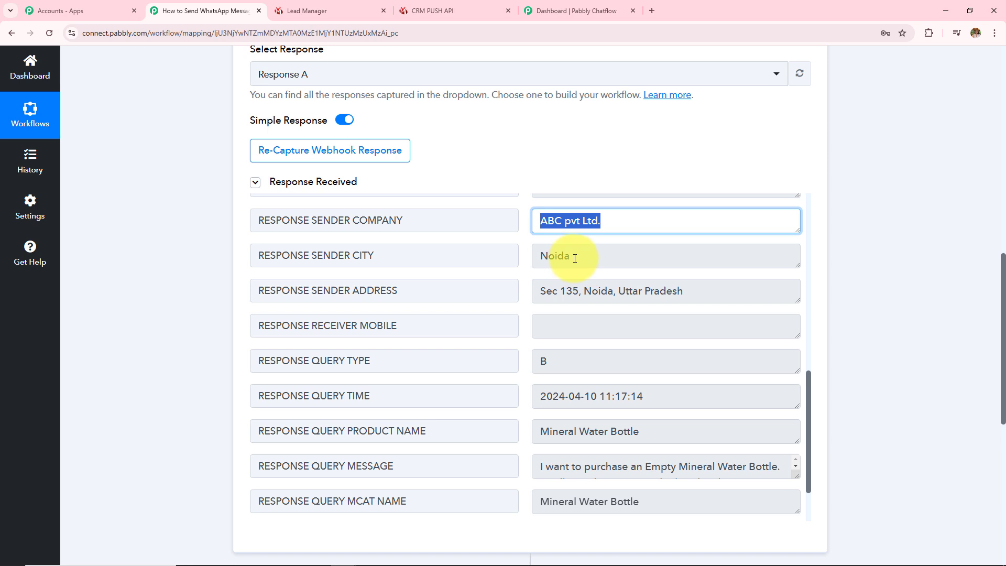
{"action": "left_click_drag", "start_coordinate": [569, 262], "coordinate": [497, 262]}
{"action": "left_click_drag", "start_coordinate": [685, 292], "coordinate": [523, 303]}
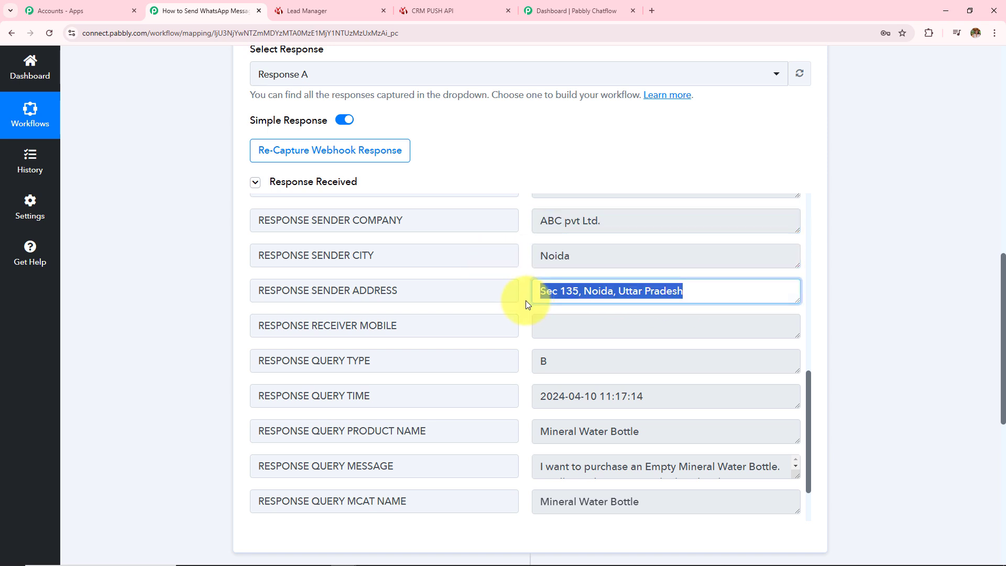
{"action": "left_click_drag", "start_coordinate": [662, 431], "coordinate": [483, 441]}
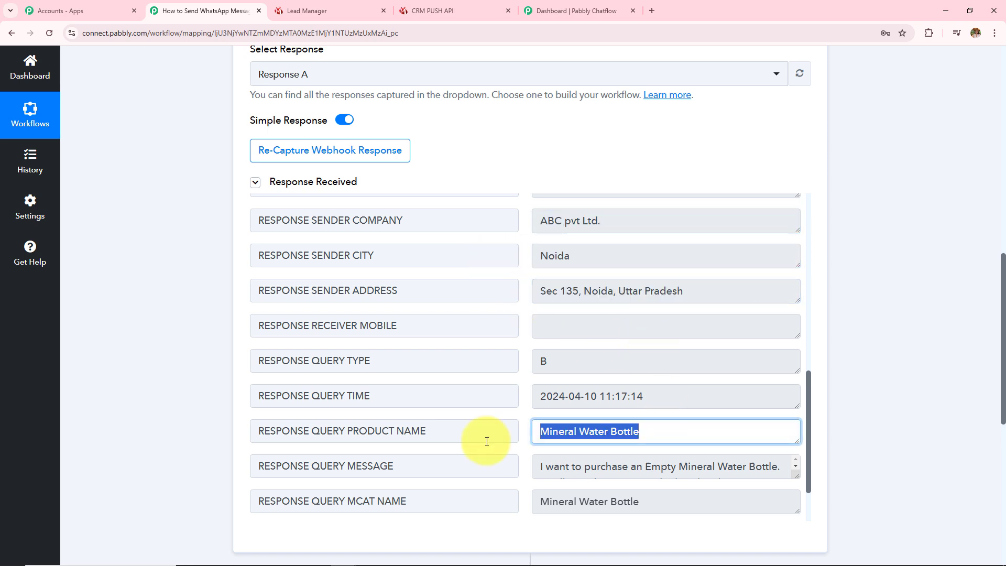
{"action": "scroll", "coordinate": [655, 432], "scroll_direction": "down", "scroll_amount": 1}
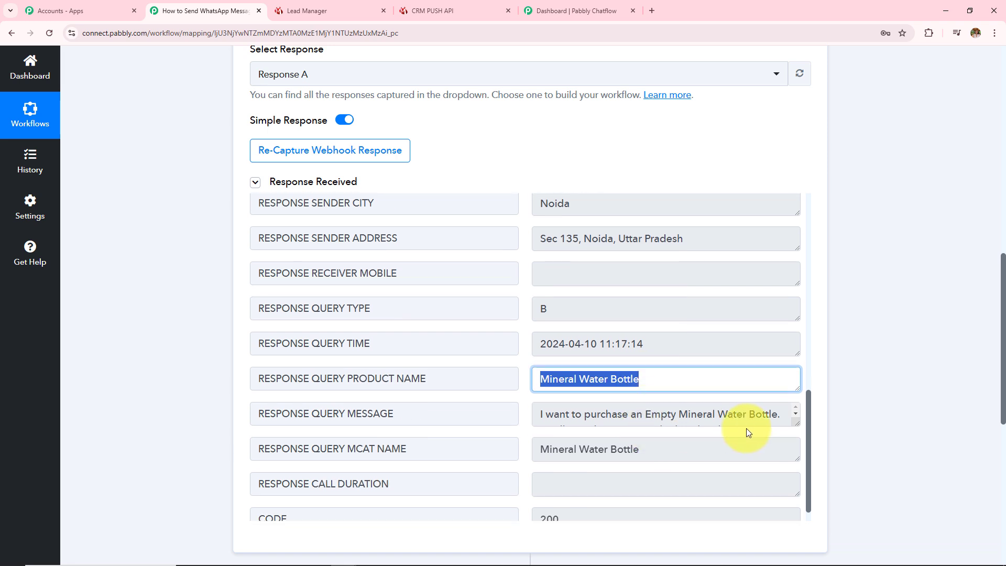
{"action": "left_click_drag", "start_coordinate": [796, 425], "coordinate": [794, 477]}
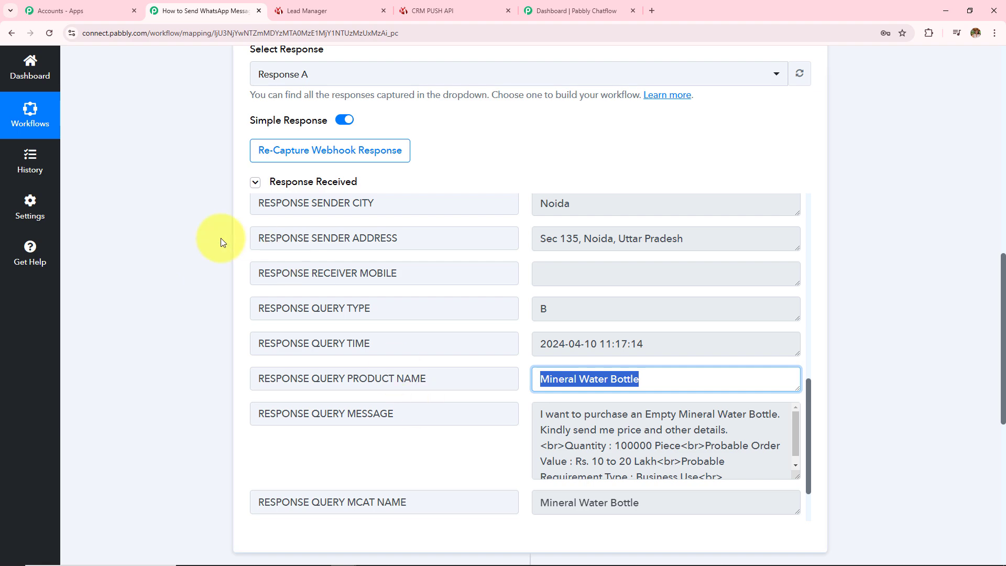
- Review the IndiaMART New Leads trigger setup from its captured response up to the workflow title
{"action": "scroll", "coordinate": [165, 304], "scroll_direction": "down", "scroll_amount": 2}
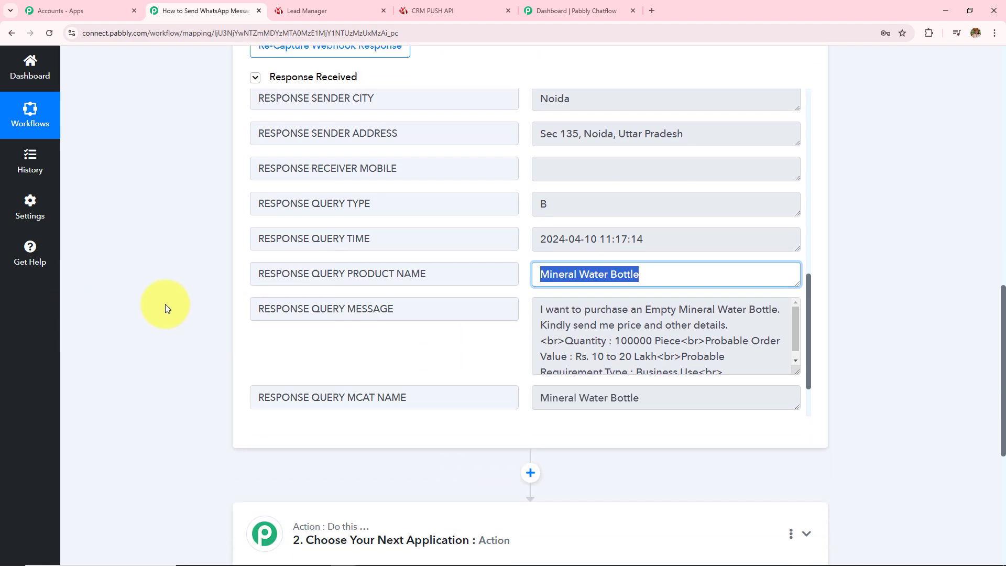
{"action": "scroll", "coordinate": [165, 304], "scroll_direction": "up", "scroll_amount": 6}
{"action": "scroll", "coordinate": [165, 308], "scroll_direction": "up", "scroll_amount": 6}
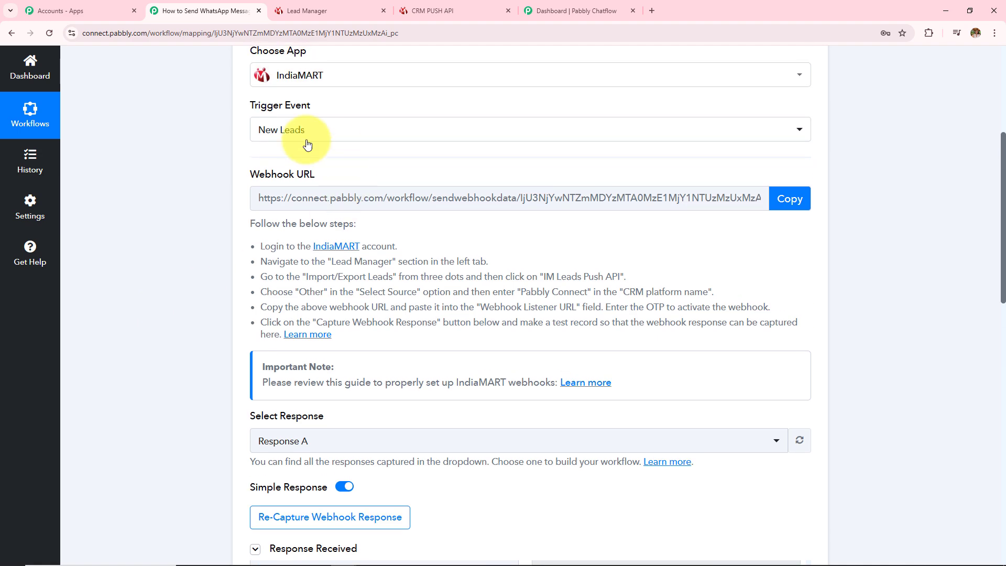
{"action": "scroll", "coordinate": [282, 266], "scroll_direction": "up", "scroll_amount": 1}
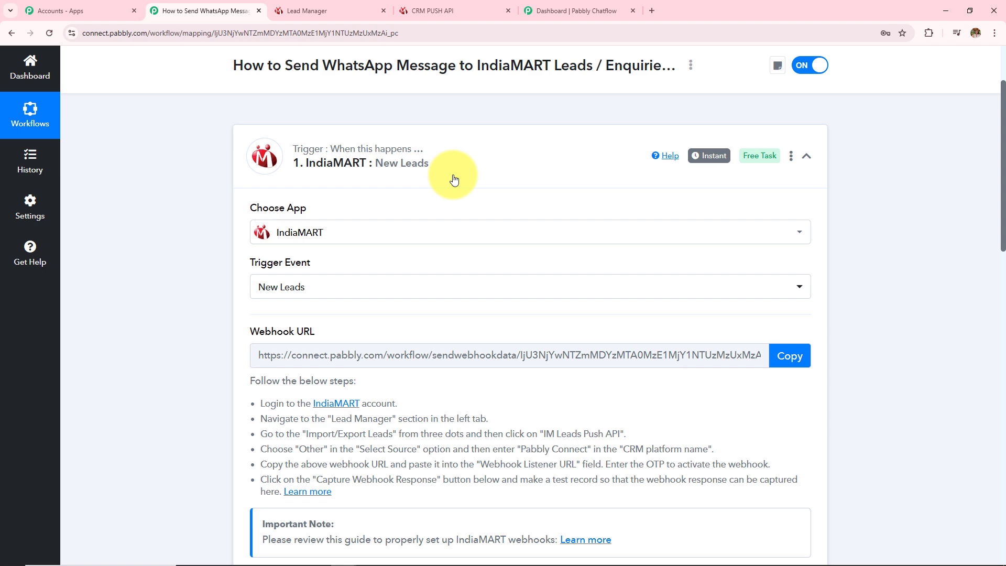
{"action": "scroll", "coordinate": [160, 306], "scroll_direction": "down", "scroll_amount": 5}
{"action": "scroll", "coordinate": [160, 307], "scroll_direction": "up", "scroll_amount": 3}
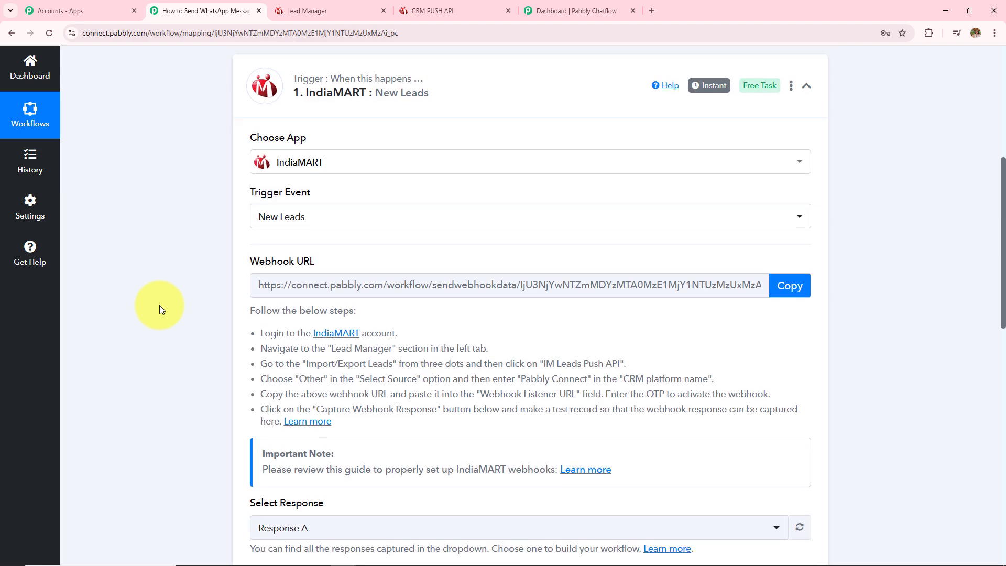
{"action": "scroll", "coordinate": [159, 305], "scroll_direction": "up", "scroll_amount": 4}
{"action": "left_click_drag", "start_coordinate": [228, 173], "coordinate": [663, 177]}
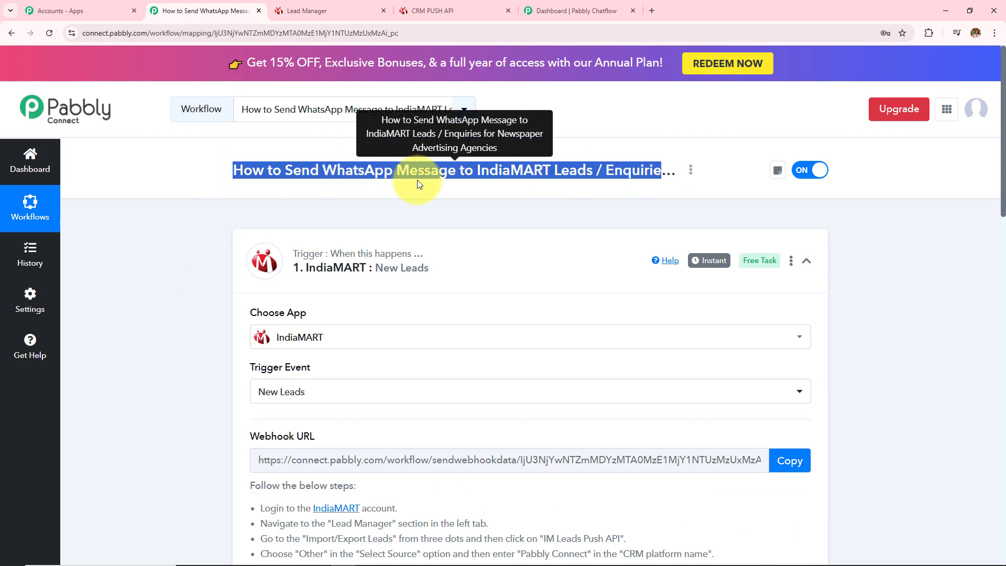
- Set the workflow's action step to Pabbly Chatflow with the Send cURL Request action event
{"action": "scroll", "coordinate": [200, 313], "scroll_direction": "down", "scroll_amount": 18}
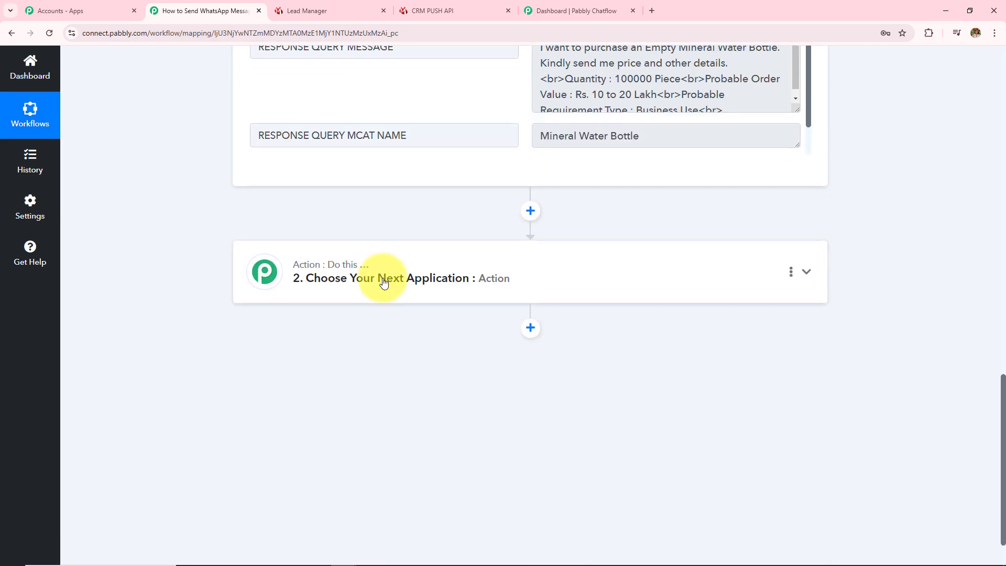
{"action": "left_click", "coordinate": [383, 282]}
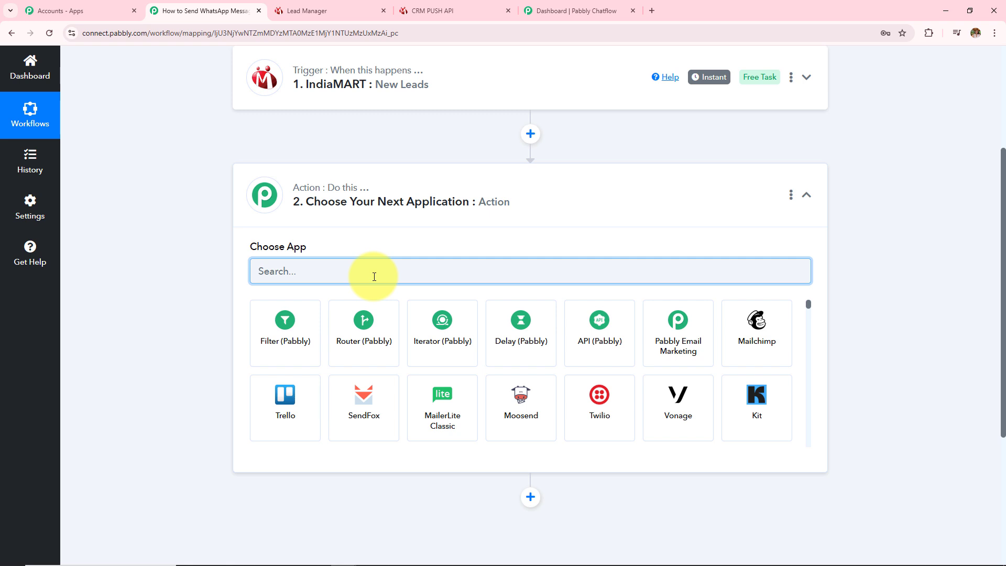
{"action": "type", "text": "Pabbly"}
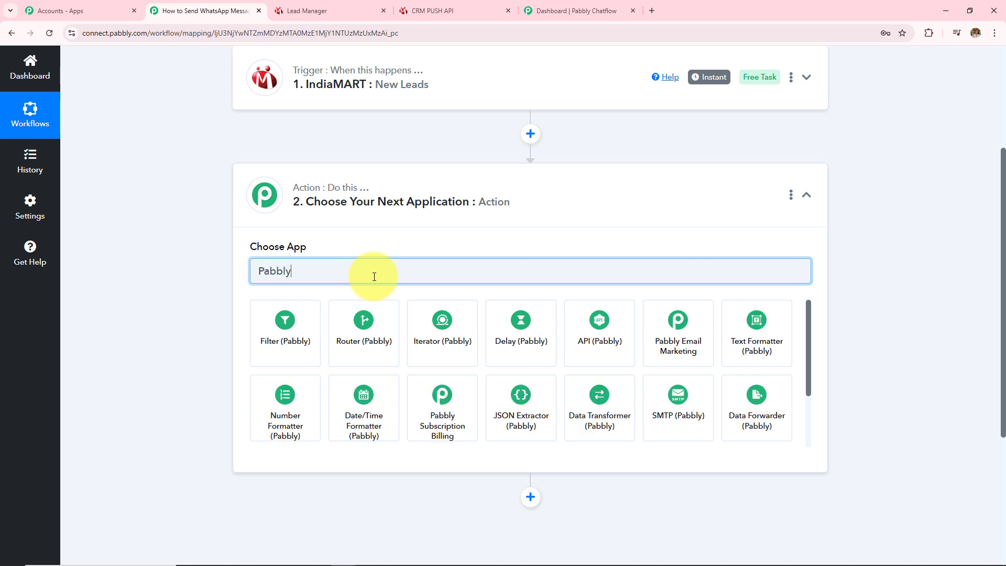
{"action": "type", "text": " c"}
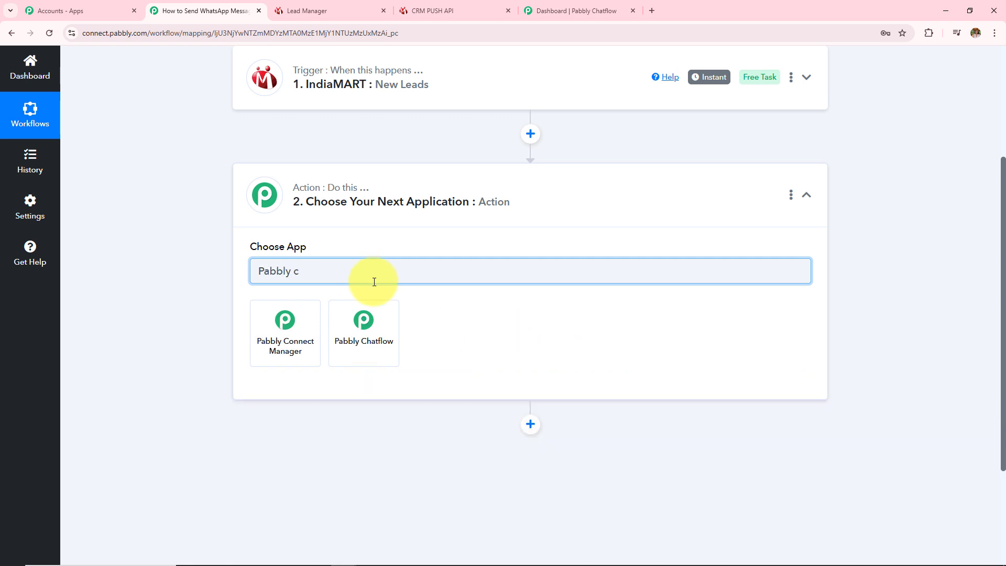
{"action": "left_click", "coordinate": [368, 340]}
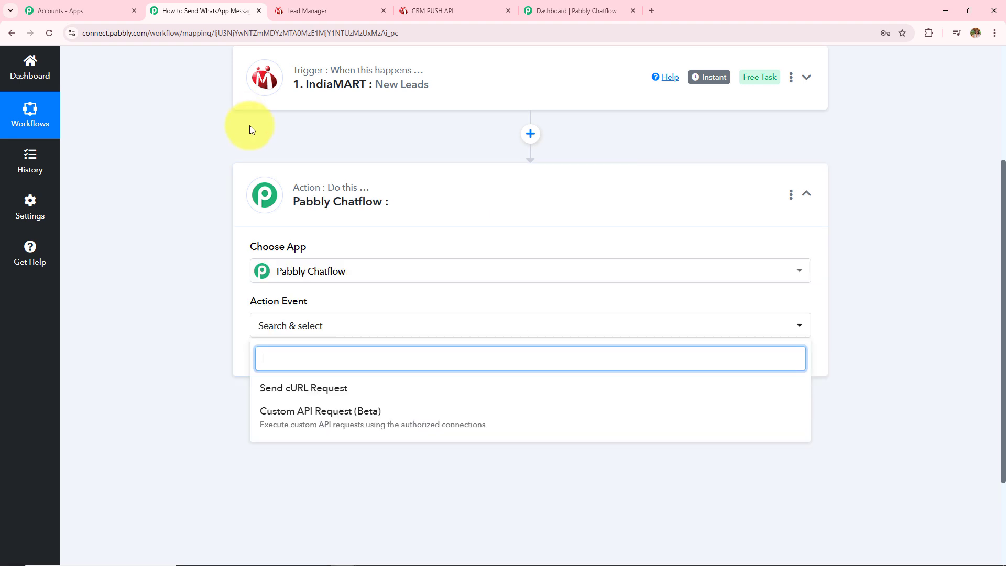
{"action": "left_click", "coordinate": [291, 399]}
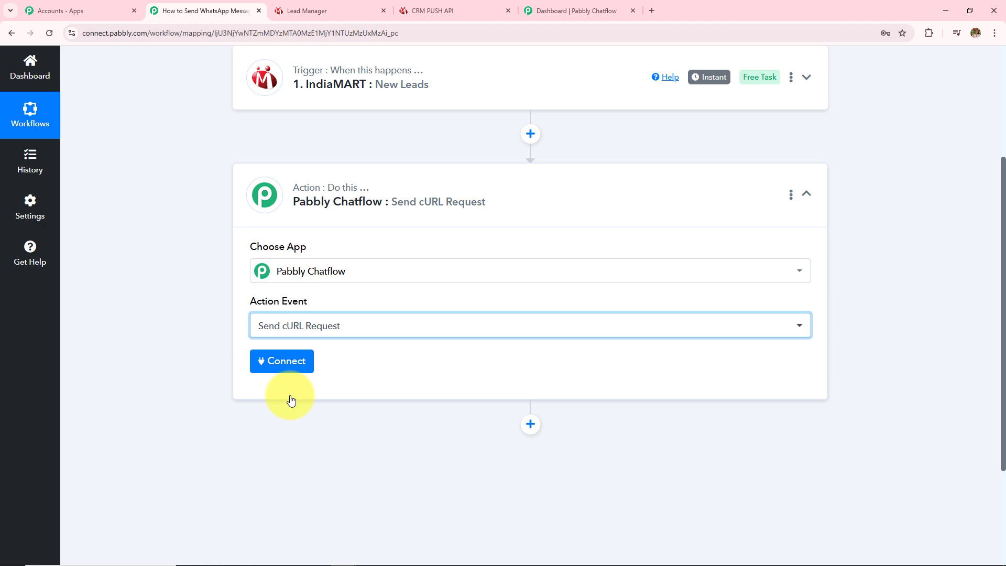
- Look at the Pabbly Chatflow dashboard, and return to the workflow in Pabbly Connect to review its trigger and action
{"action": "left_click", "coordinate": [586, 5]}
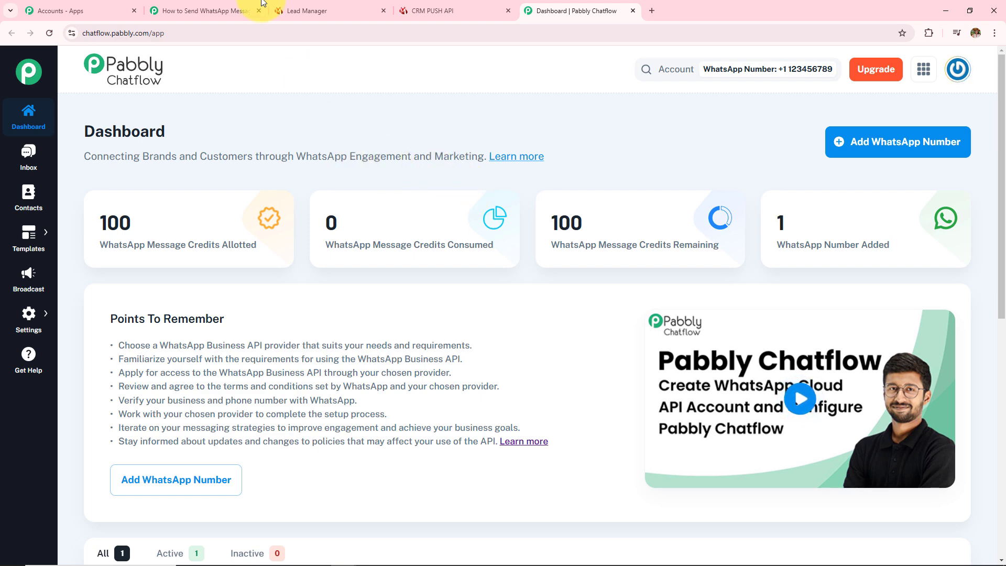
{"action": "left_click", "coordinate": [209, 10]}
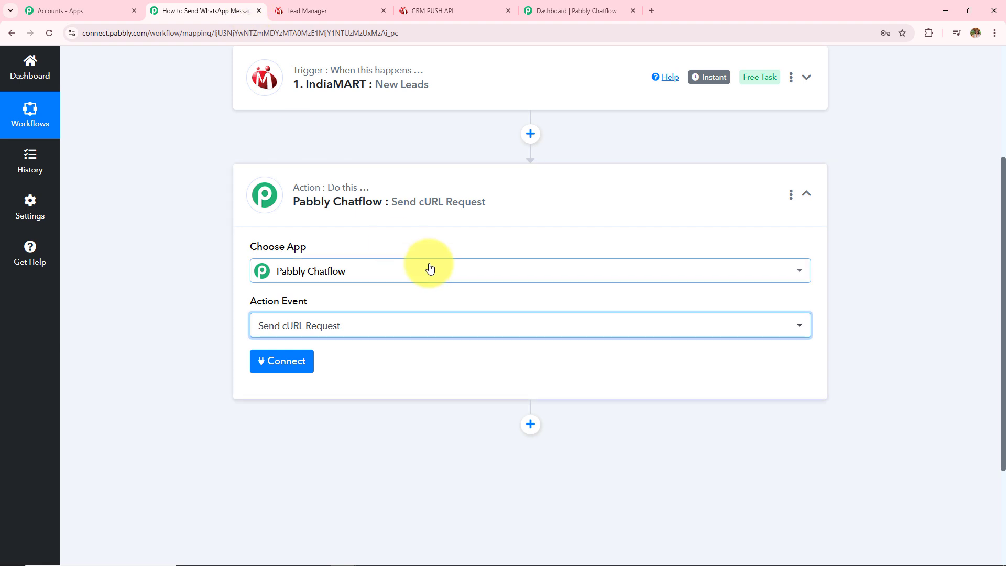
{"action": "scroll", "coordinate": [430, 268], "scroll_direction": "up", "scroll_amount": 3}
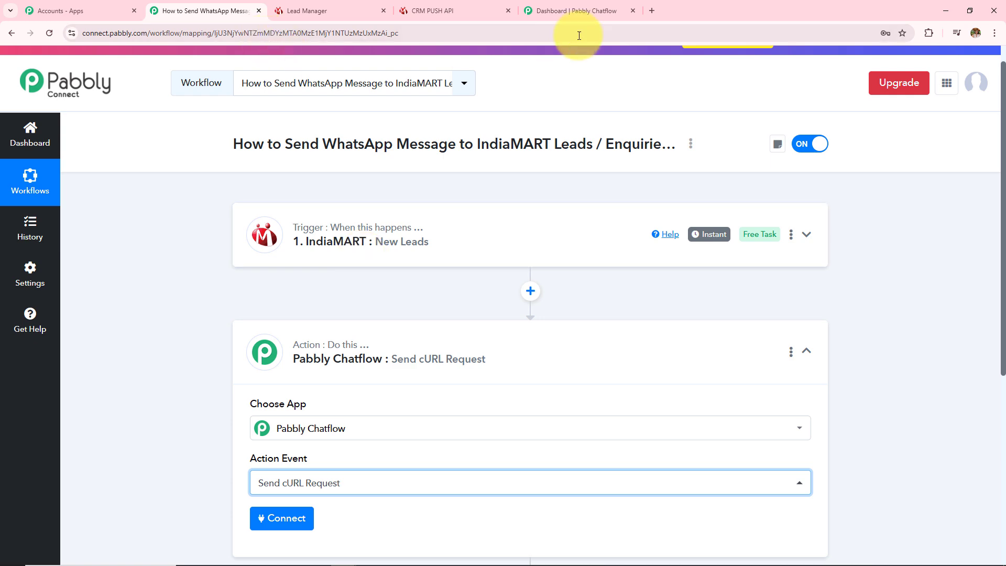
- Switch to Pabbly Chatflow, examine the fields required to add a WhatsApp number, and close the form without adding one
{"action": "left_click", "coordinate": [545, 11]}
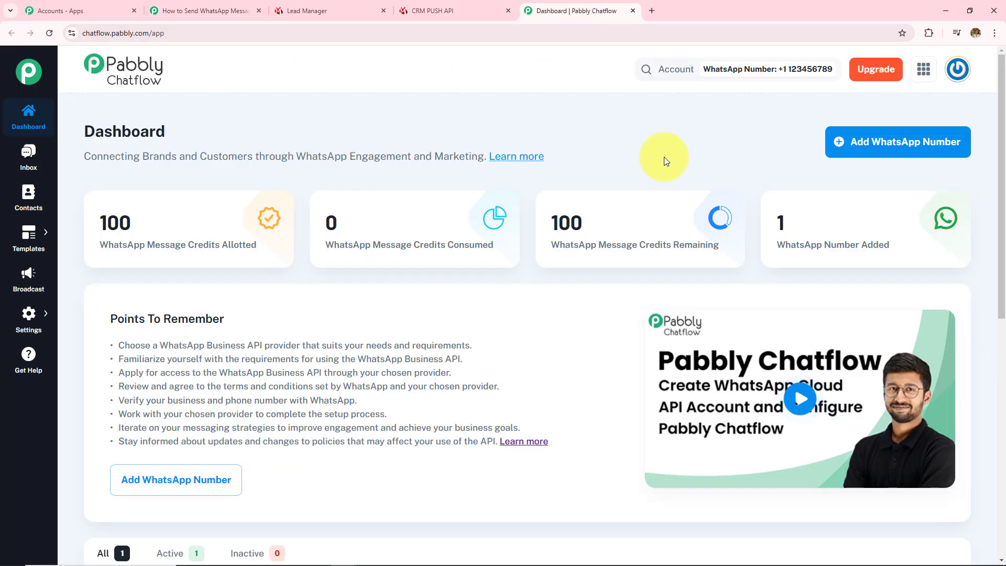
{"action": "left_click", "coordinate": [889, 140]}
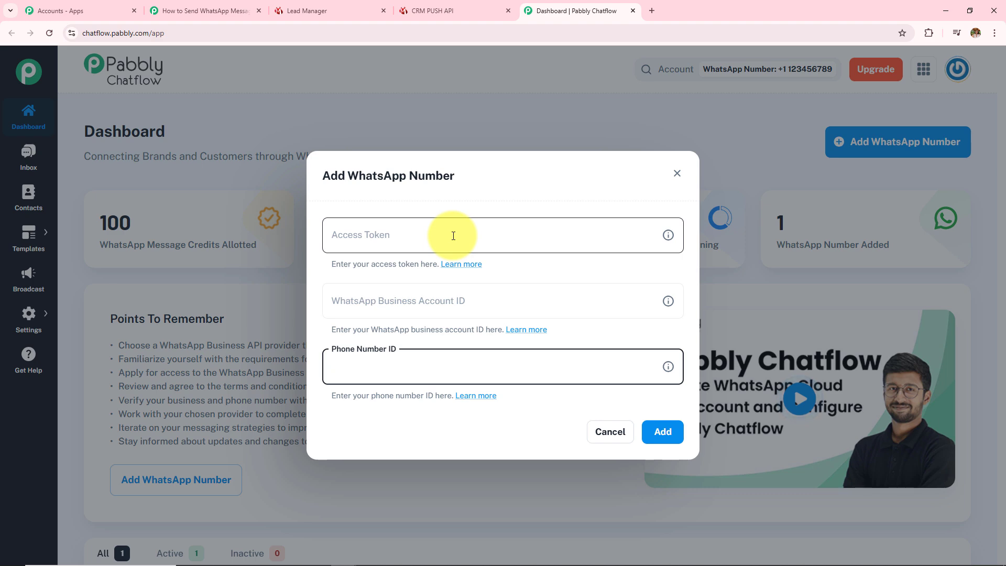
{"action": "left_click", "coordinate": [487, 302]}
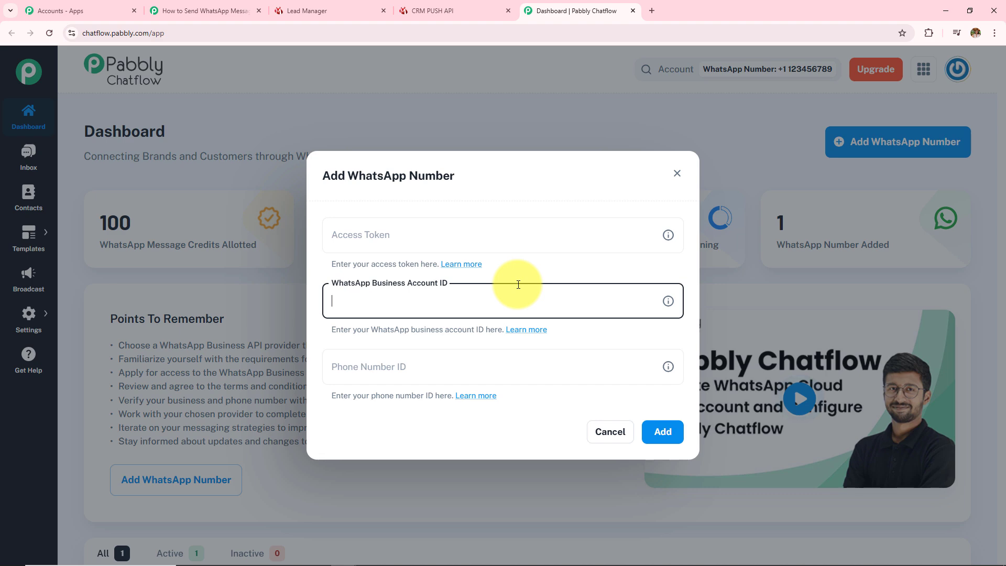
{"action": "left_click", "coordinate": [650, 113]}
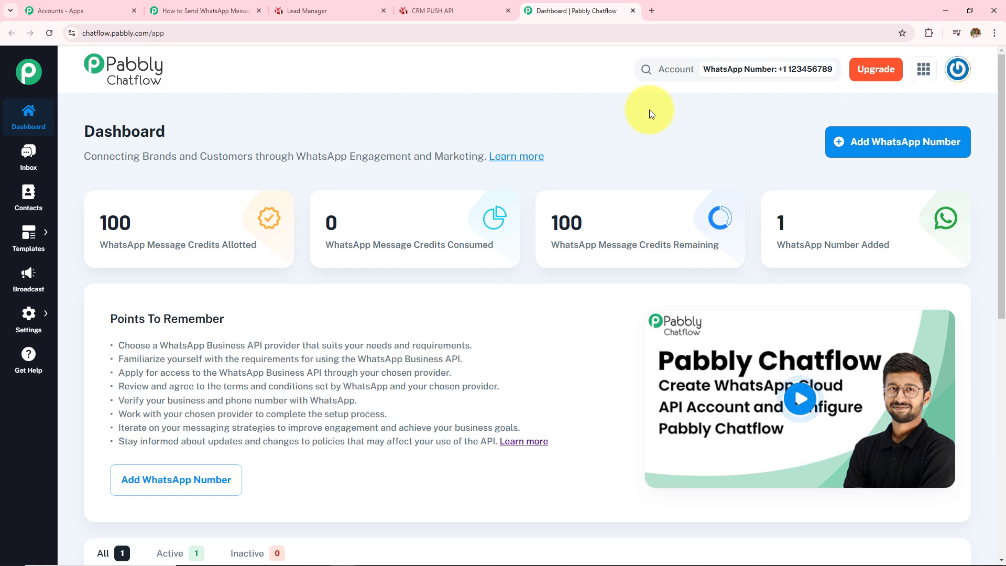
- Open the Pabbly Chatflow templates list and look through the available WhatsApp message templates
{"action": "mouse_move", "coordinate": [30, 234]}
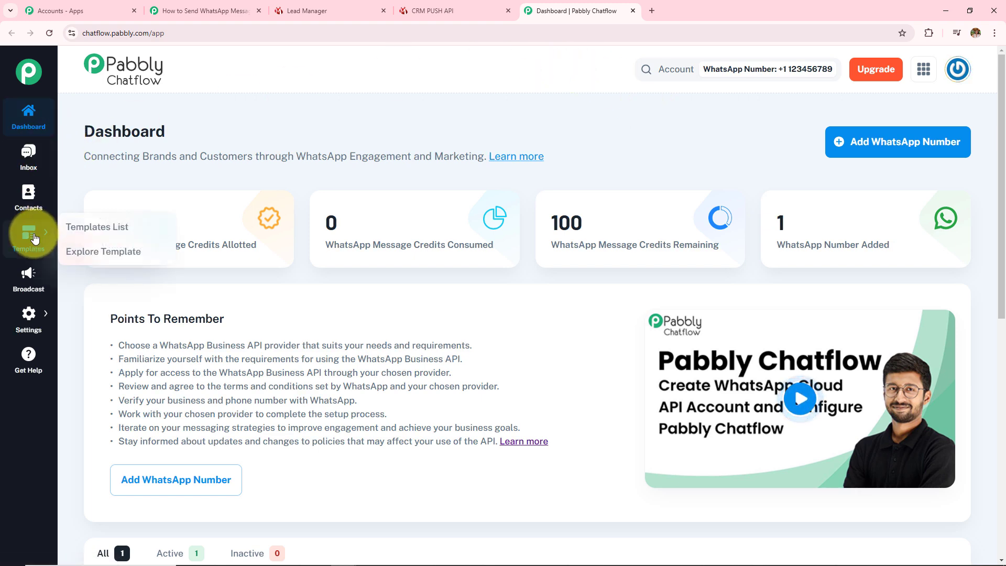
{"action": "left_click", "coordinate": [94, 234]}
{"action": "left_click_drag", "start_coordinate": [84, 124], "coordinate": [190, 131]}
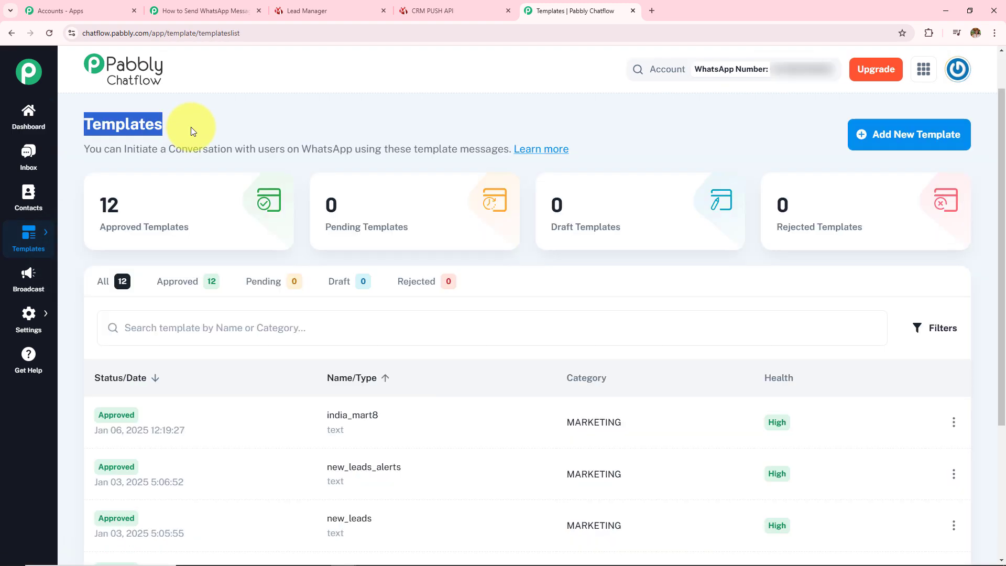
{"action": "scroll", "coordinate": [191, 127], "scroll_direction": "down", "scroll_amount": 4}
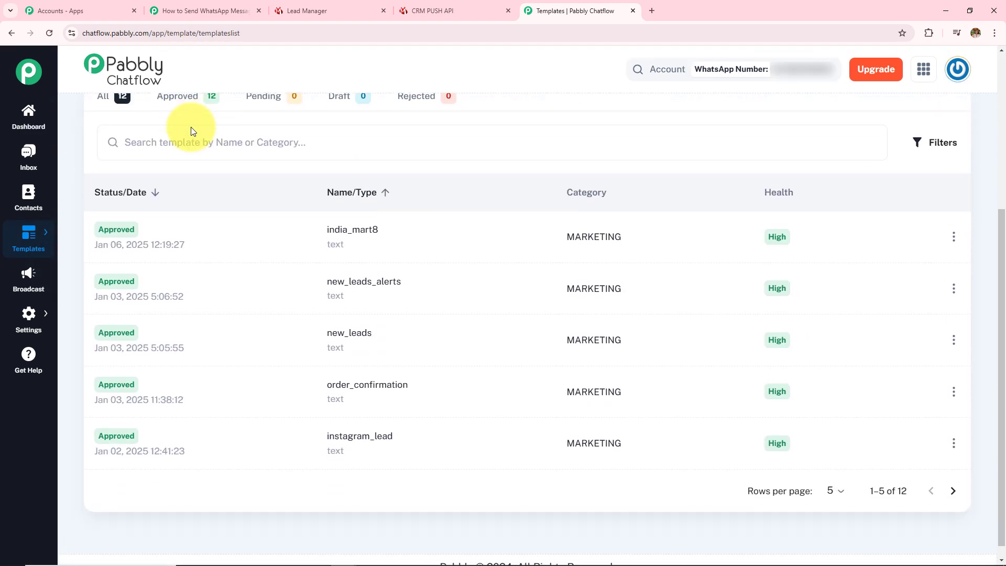
{"action": "scroll", "coordinate": [191, 127], "scroll_direction": "up", "scroll_amount": 3}
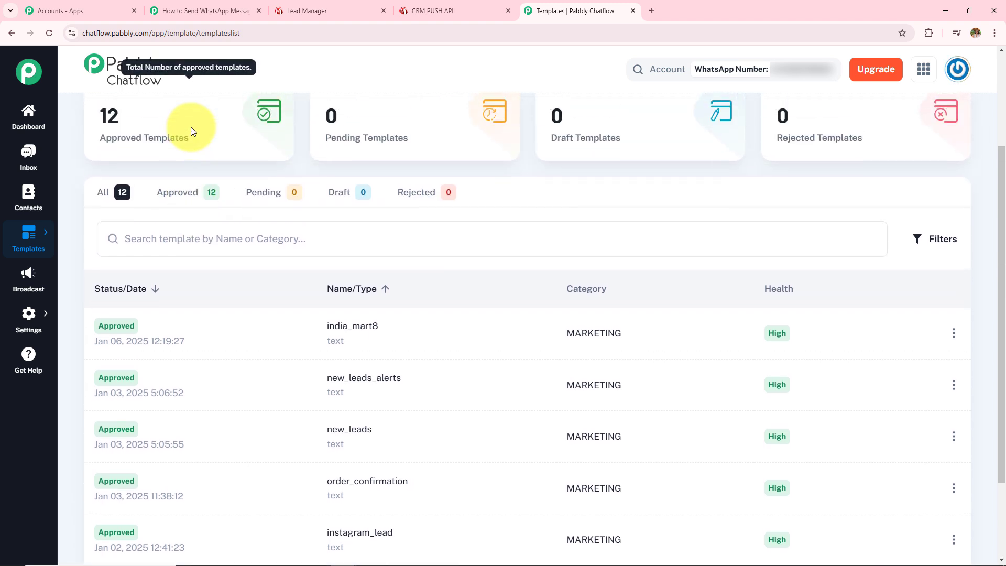
{"action": "scroll", "coordinate": [676, 126], "scroll_direction": "up", "scroll_amount": 1}
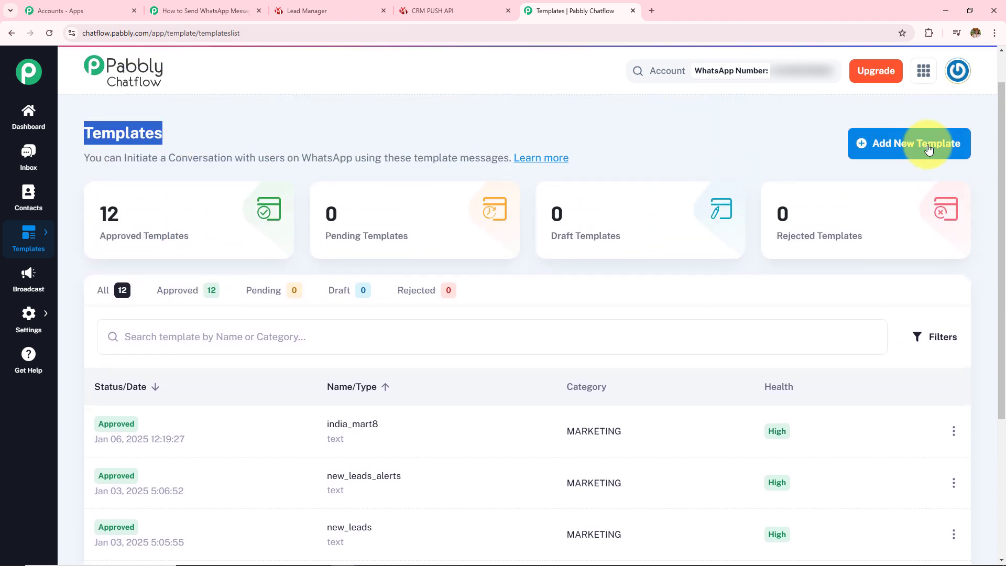
- Start a new Chatflow message template and set its category to Marketing
{"action": "left_click", "coordinate": [915, 155]}
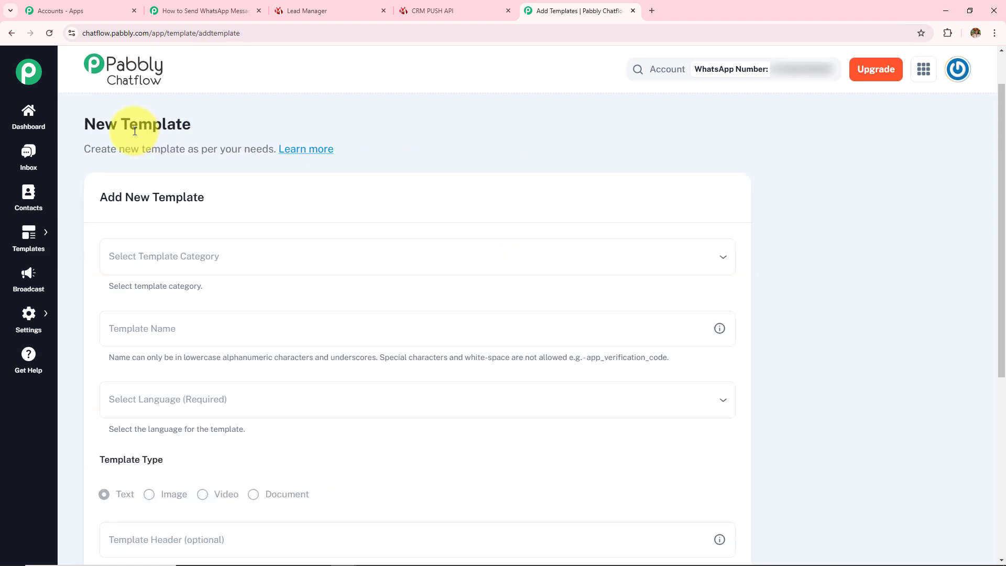
{"action": "left_click_drag", "start_coordinate": [85, 124], "coordinate": [191, 127]}
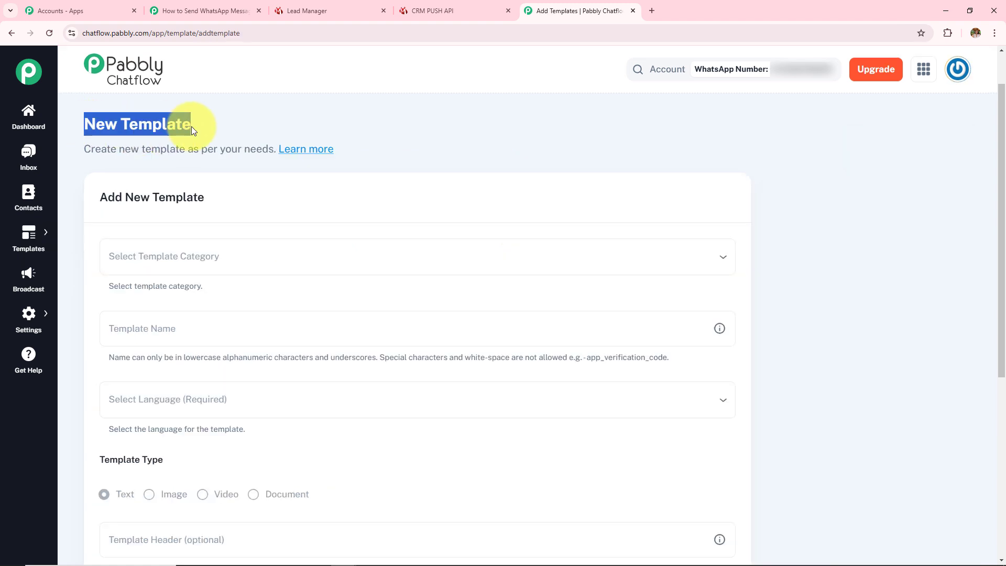
{"action": "left_click", "coordinate": [229, 253]}
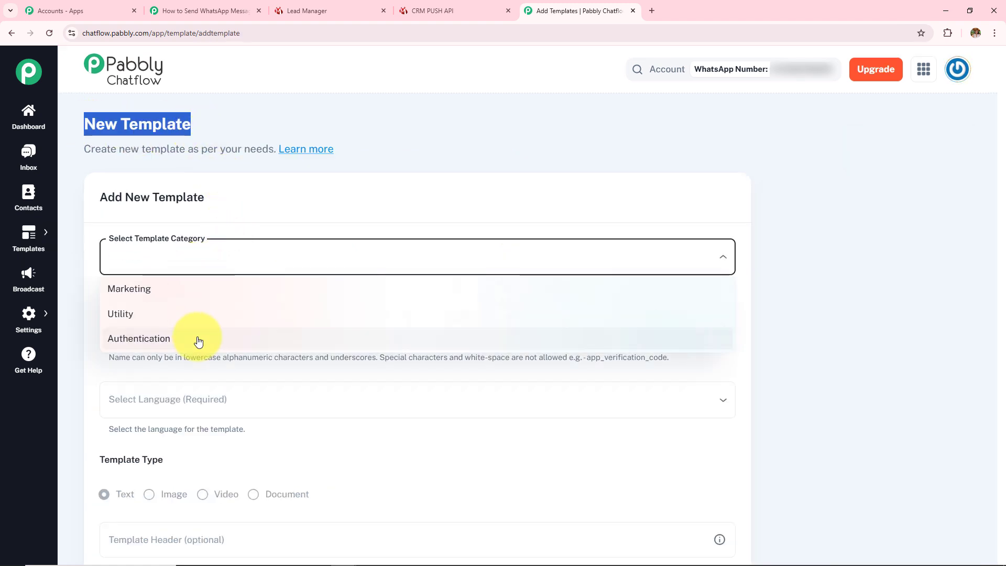
{"action": "left_click", "coordinate": [187, 291]}
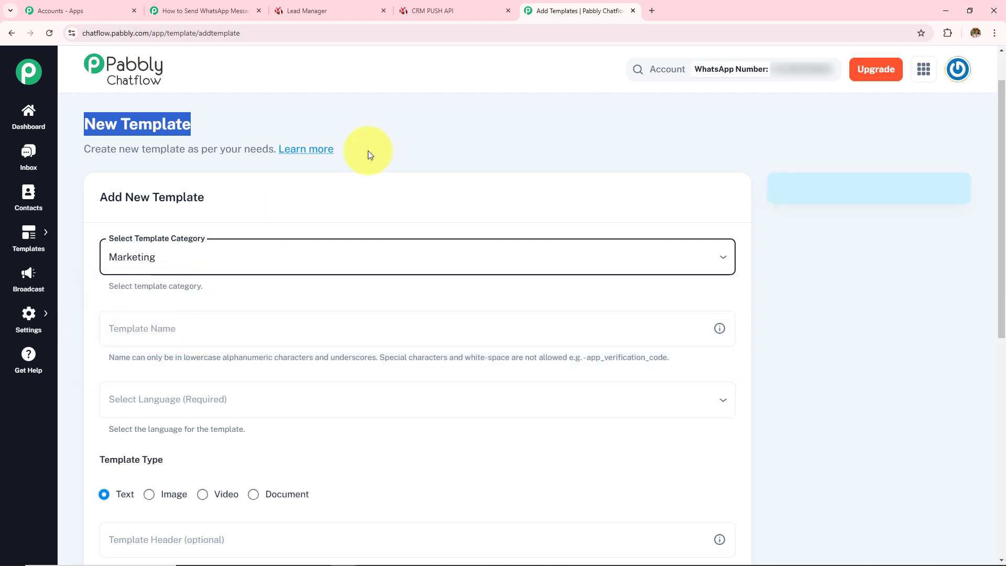
- Name the new template IndiaMART22 and set its language to English (UK)
{"action": "scroll", "coordinate": [367, 175], "scroll_direction": "down", "scroll_amount": 2}
{"action": "left_click", "coordinate": [258, 223]}
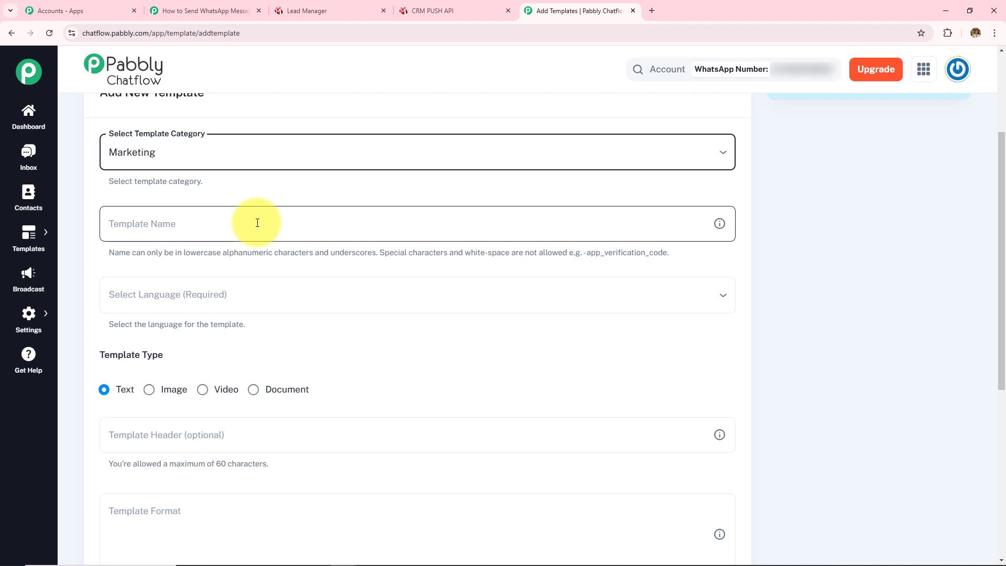
{"action": "type", "text": "India"}
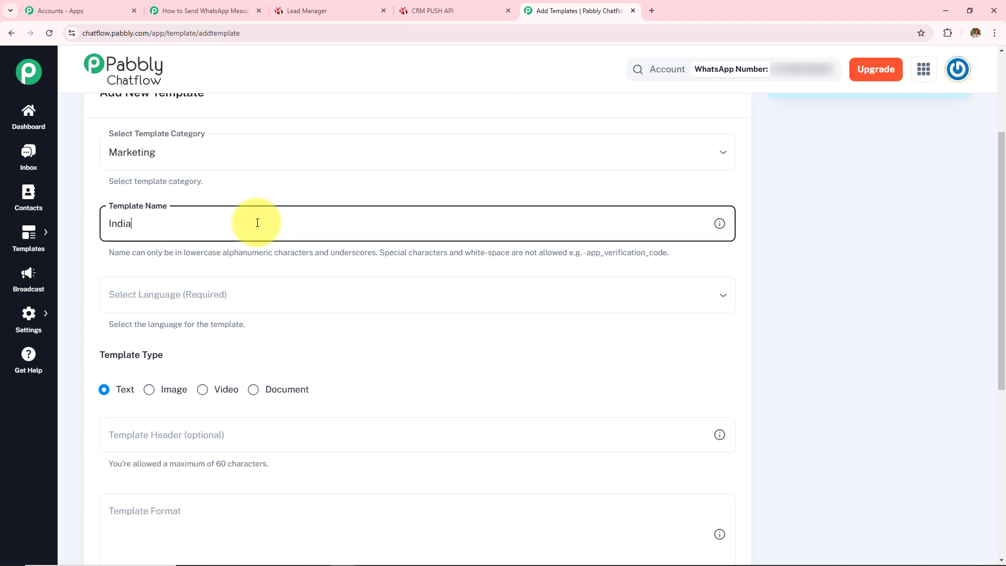
{"action": "type", "text": "MART22"}
{"action": "left_click", "coordinate": [306, 291]}
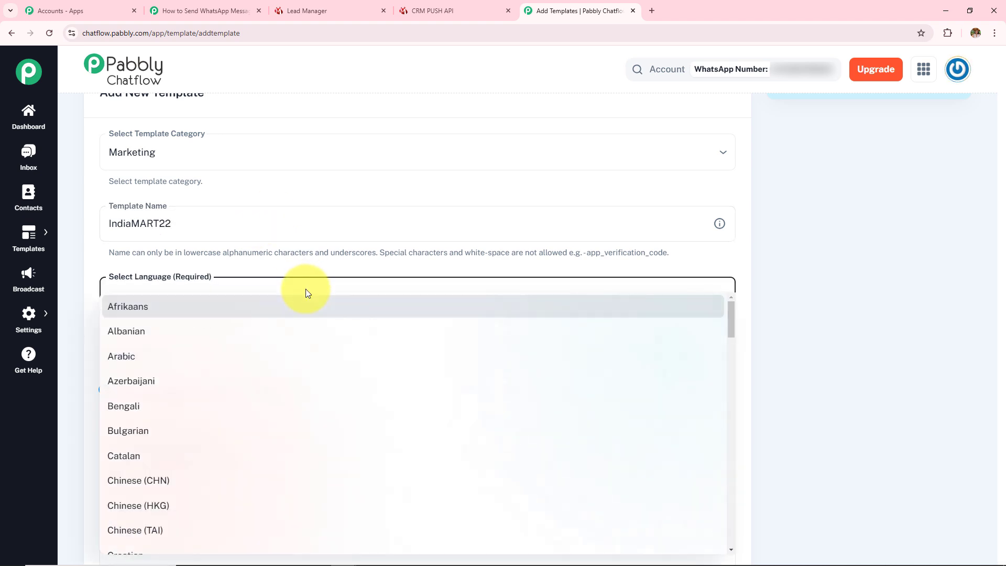
{"action": "scroll", "coordinate": [306, 294], "scroll_direction": "down", "scroll_amount": 4}
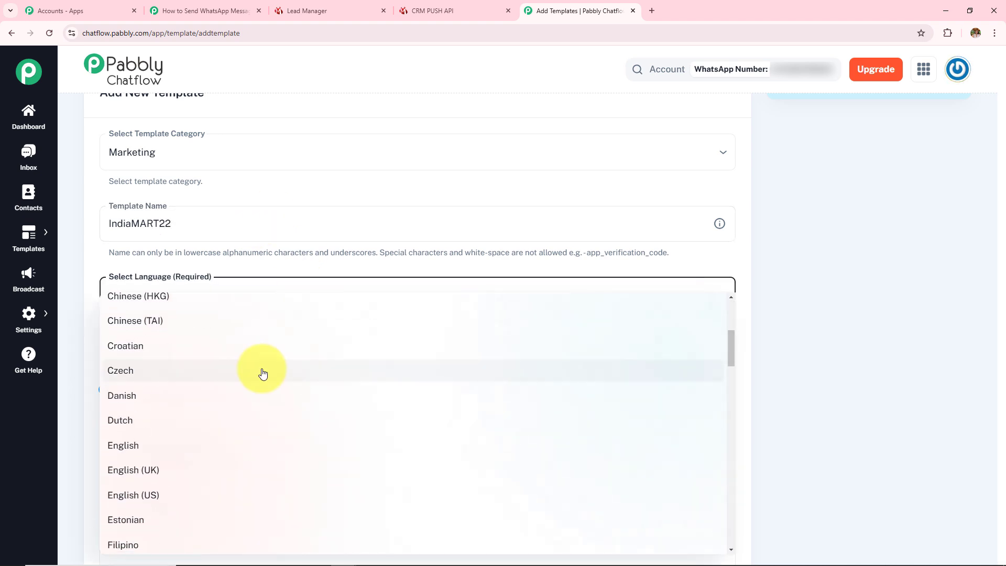
{"action": "left_click", "coordinate": [191, 479]}
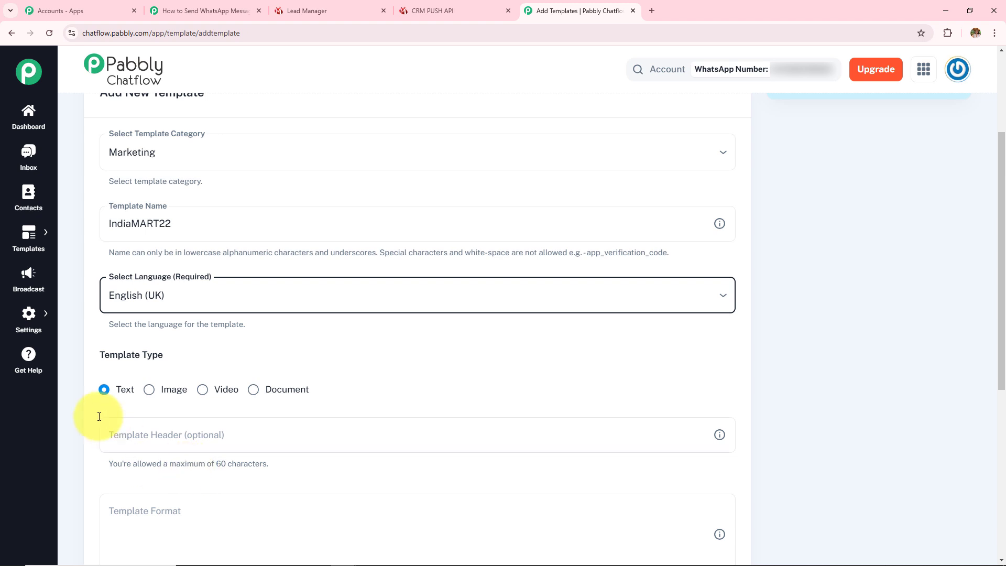
- Select Text as the template type and check the character limit of the optional header
{"action": "scroll", "coordinate": [304, 350], "scroll_direction": "down", "scroll_amount": 2}
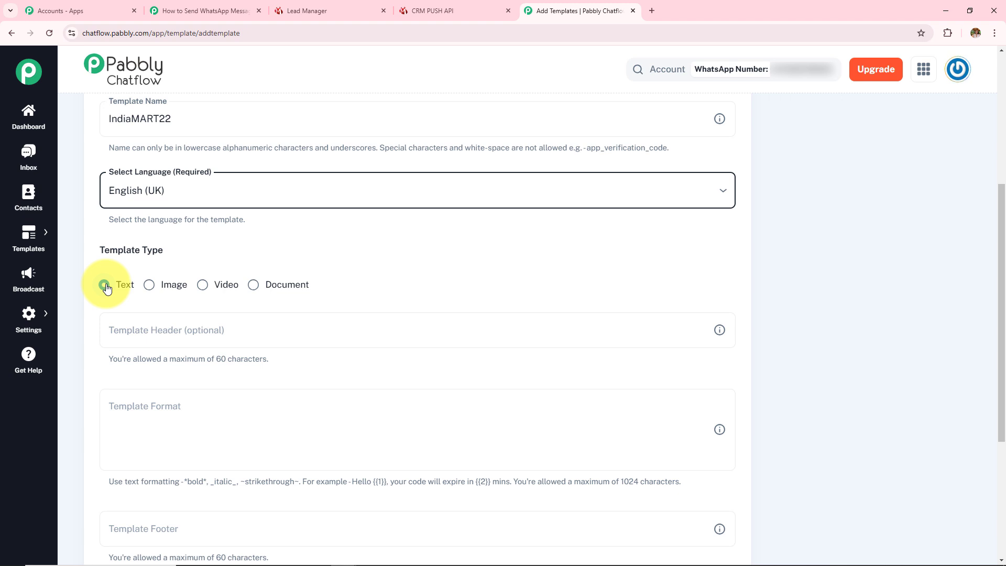
{"action": "scroll", "coordinate": [259, 355], "scroll_direction": "up", "scroll_amount": 3}
{"action": "scroll", "coordinate": [258, 355], "scroll_direction": "down", "scroll_amount": 3}
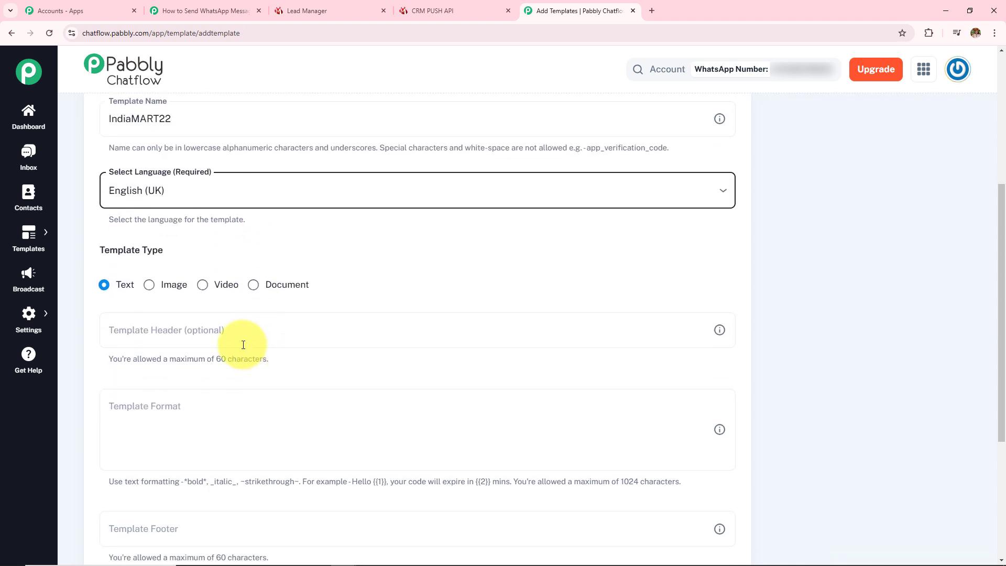
{"action": "left_click", "coordinate": [104, 285]}
{"action": "left_click", "coordinate": [150, 330]}
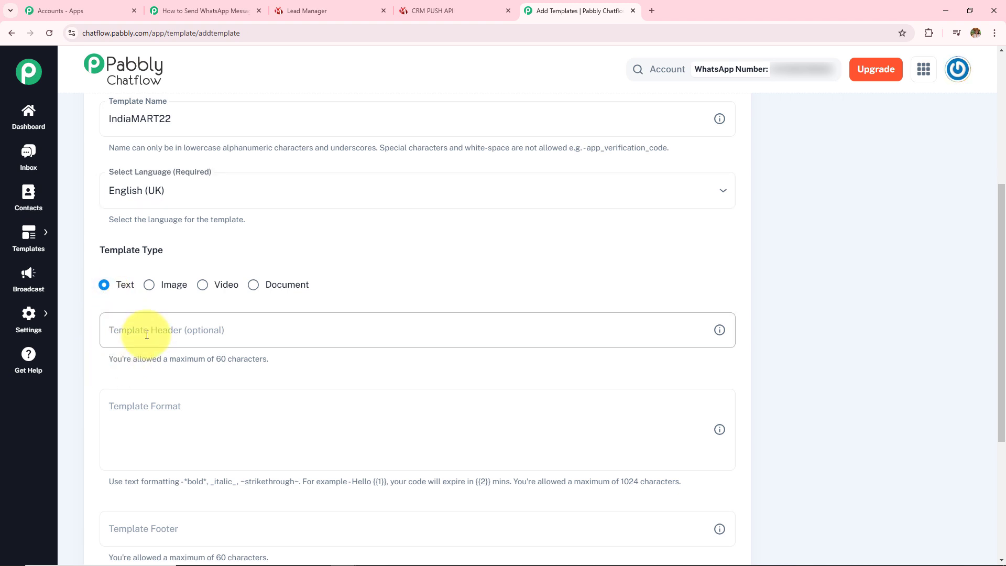
{"action": "left_click_drag", "start_coordinate": [106, 359], "coordinate": [269, 360]}
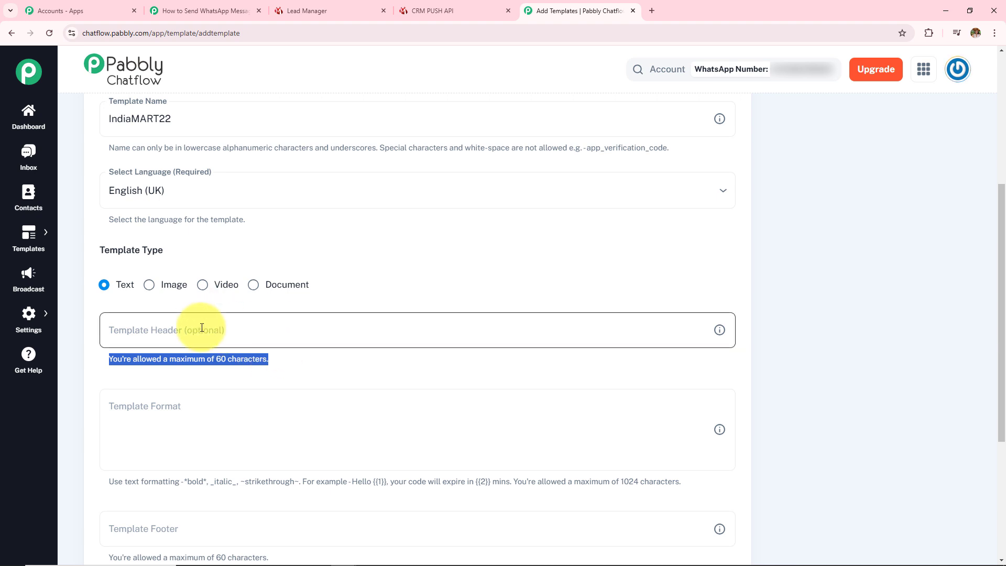
{"action": "scroll", "coordinate": [202, 375], "scroll_direction": "down", "scroll_amount": 2}
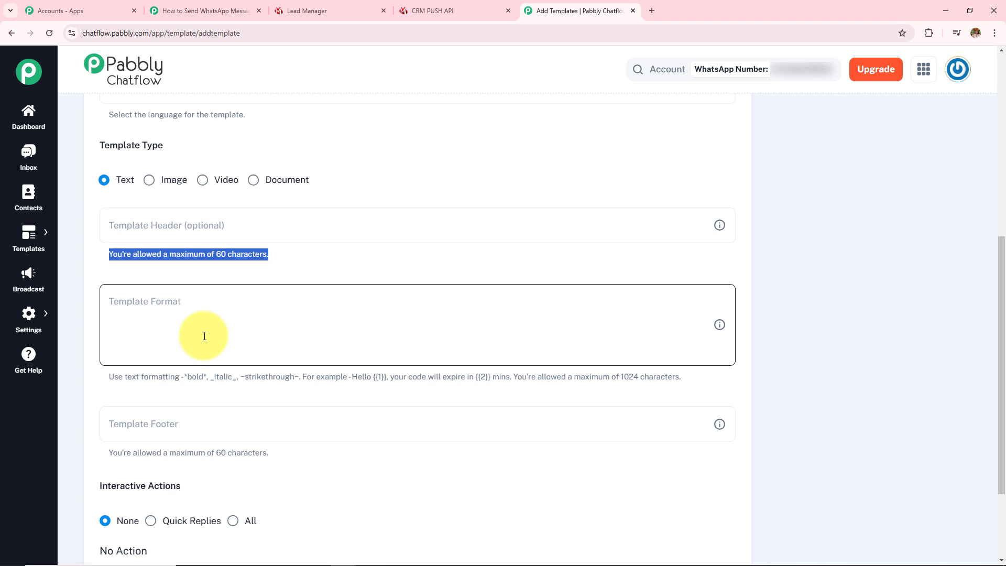
- Fill the template format with an event planning services inquiry that opens with "Hello {{1}}"
{"action": "left_click", "coordinate": [197, 319]}
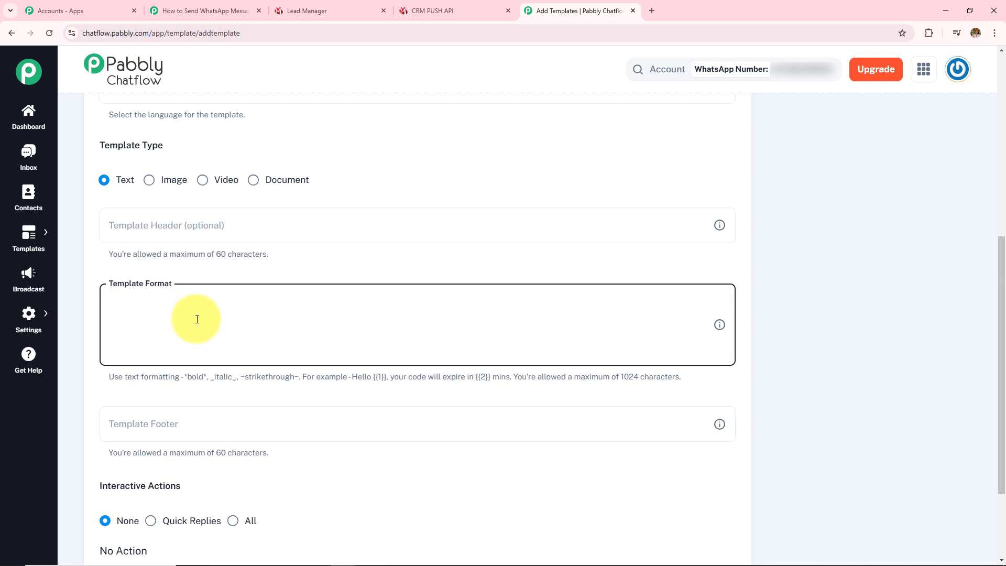
{"action": "type", "text": "Hello {{1"}
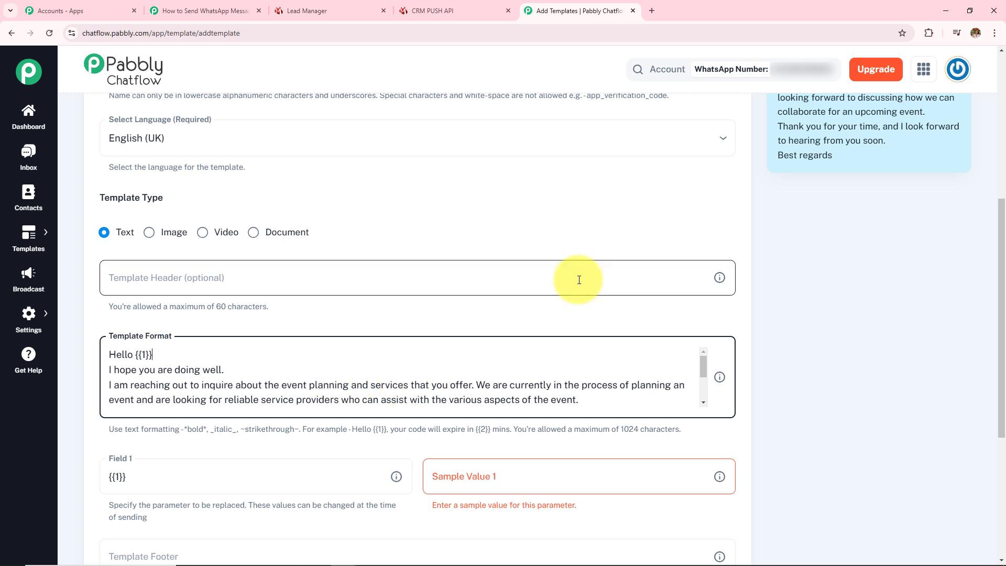
{"action": "scroll", "coordinate": [579, 279], "scroll_direction": "down", "scroll_amount": 2}
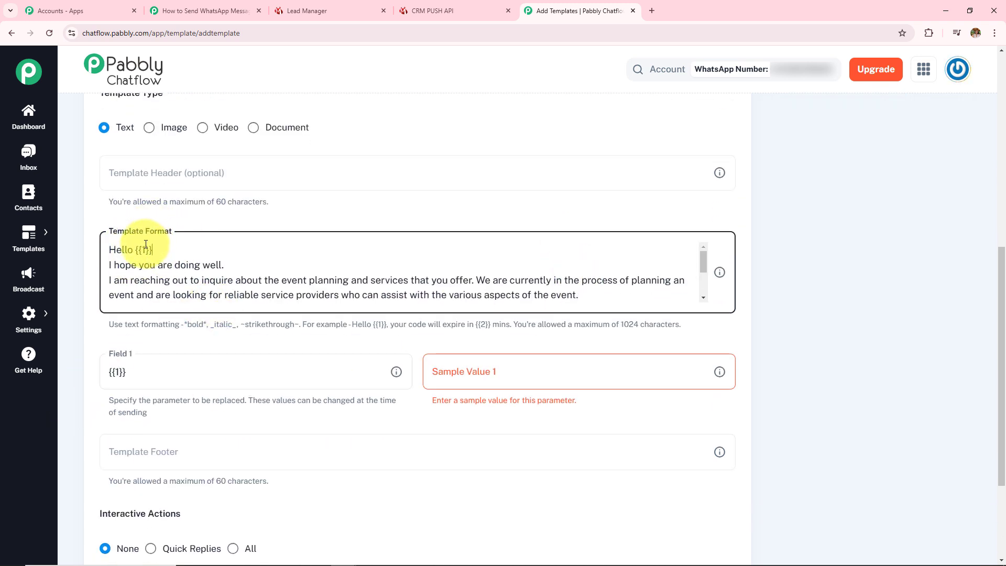
{"action": "left_click", "coordinate": [161, 247]}
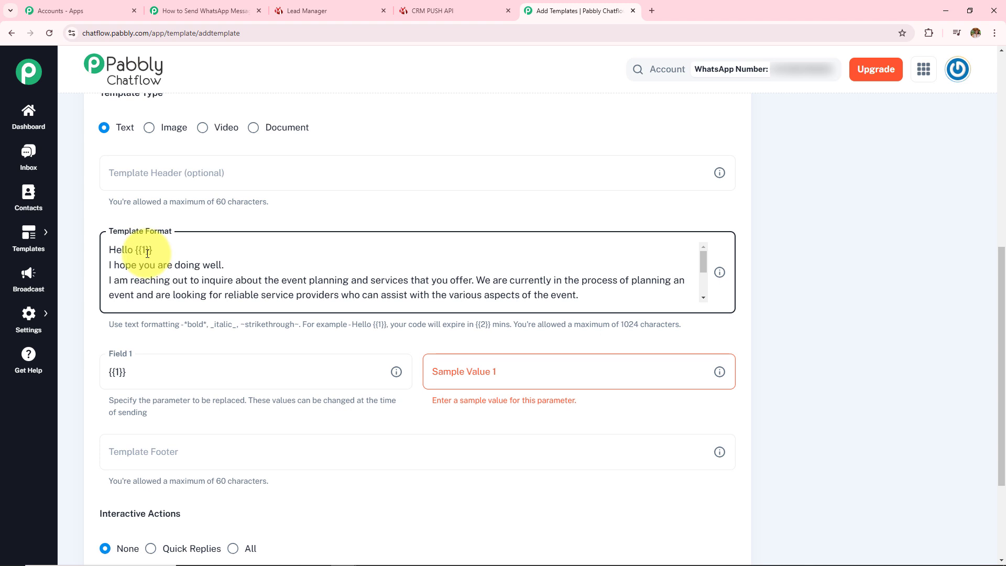
- Set the sample value of the {{1}} parameter to Demo and check it in the message preview
{"action": "left_click", "coordinate": [506, 378]}
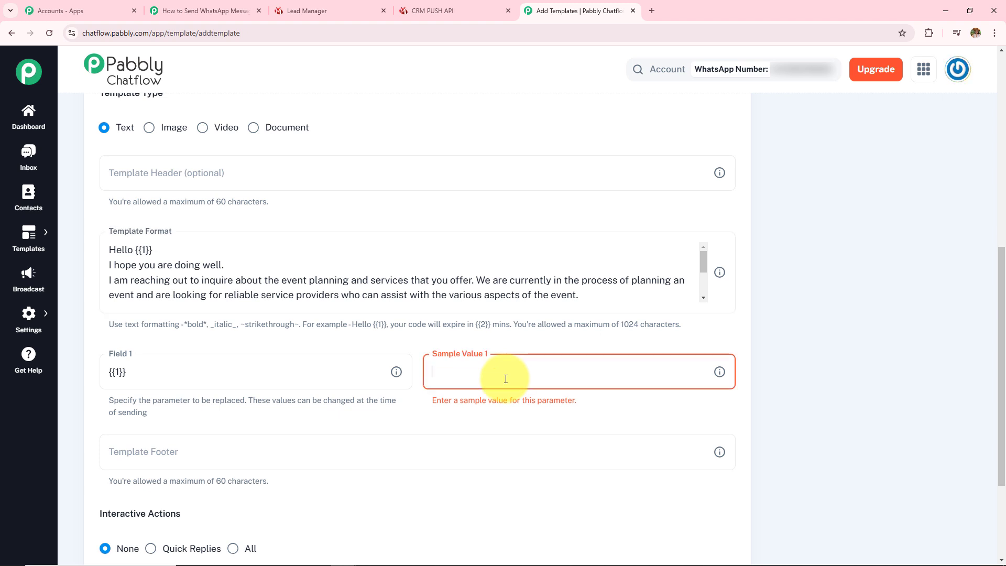
{"action": "type", "text": "Demo"}
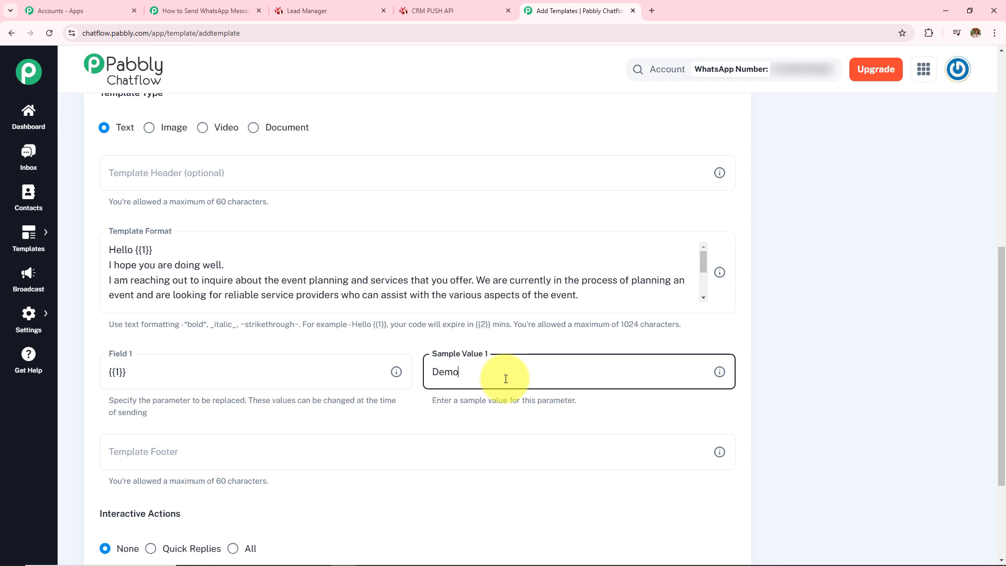
{"action": "scroll", "coordinate": [484, 423], "scroll_direction": "up", "scroll_amount": 1}
{"action": "double_click", "coordinate": [479, 422]}
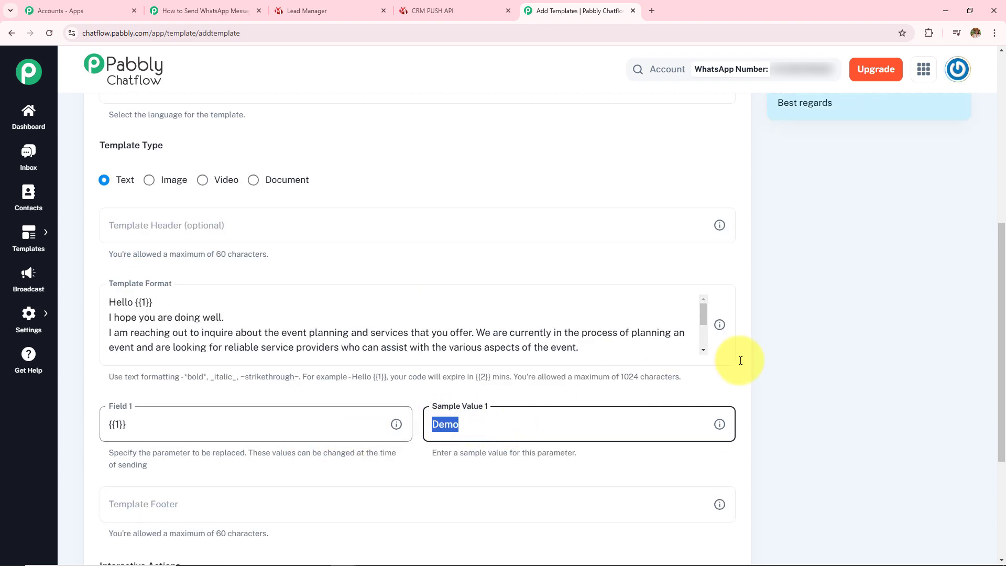
{"action": "scroll", "coordinate": [813, 335], "scroll_direction": "up", "scroll_amount": 2}
{"action": "scroll", "coordinate": [813, 335], "scroll_direction": "up", "scroll_amount": 3}
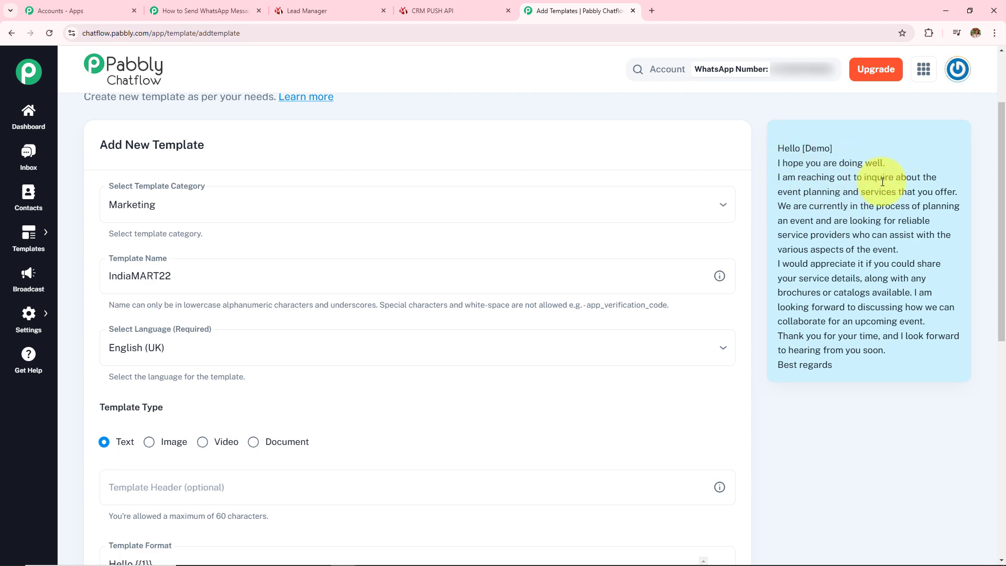
{"action": "scroll", "coordinate": [850, 425], "scroll_direction": "down", "scroll_amount": 8}
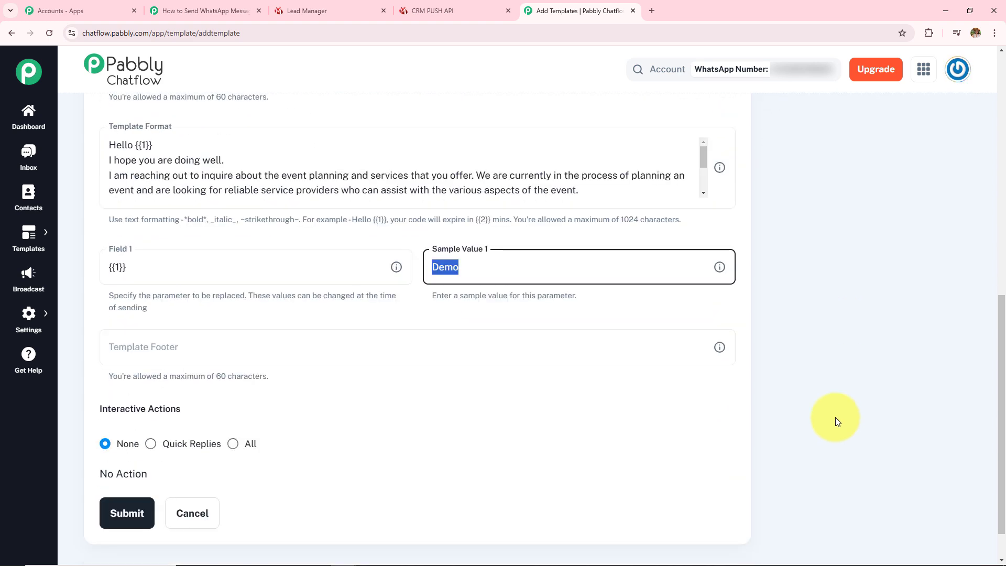
- Review the template footer's character limit and the available Interactive Actions options
{"action": "left_click", "coordinate": [113, 378]}
{"action": "left_click", "coordinate": [299, 364]}
{"action": "triple_click", "coordinate": [298, 372]}
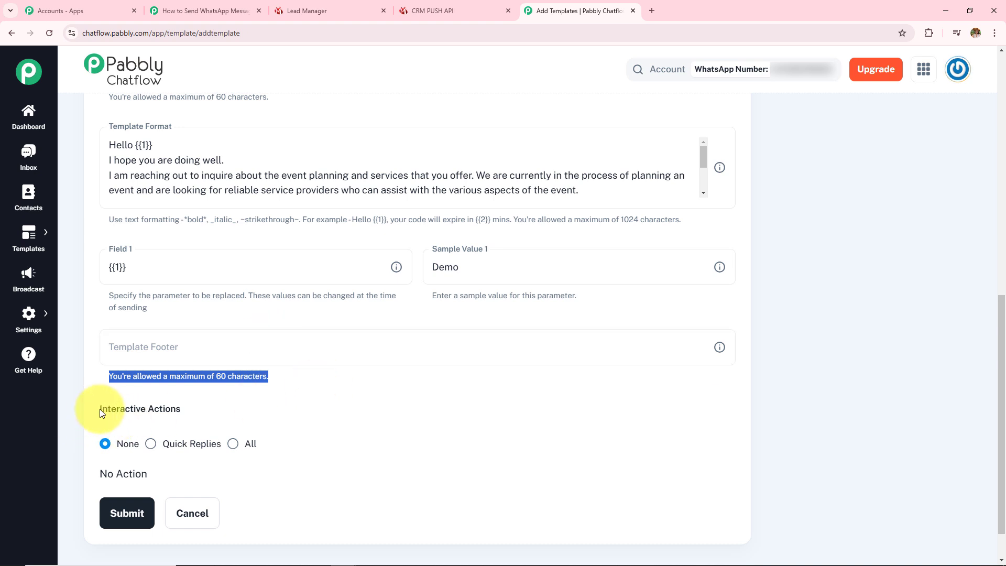
{"action": "left_click_drag", "start_coordinate": [99, 409], "coordinate": [276, 410]}
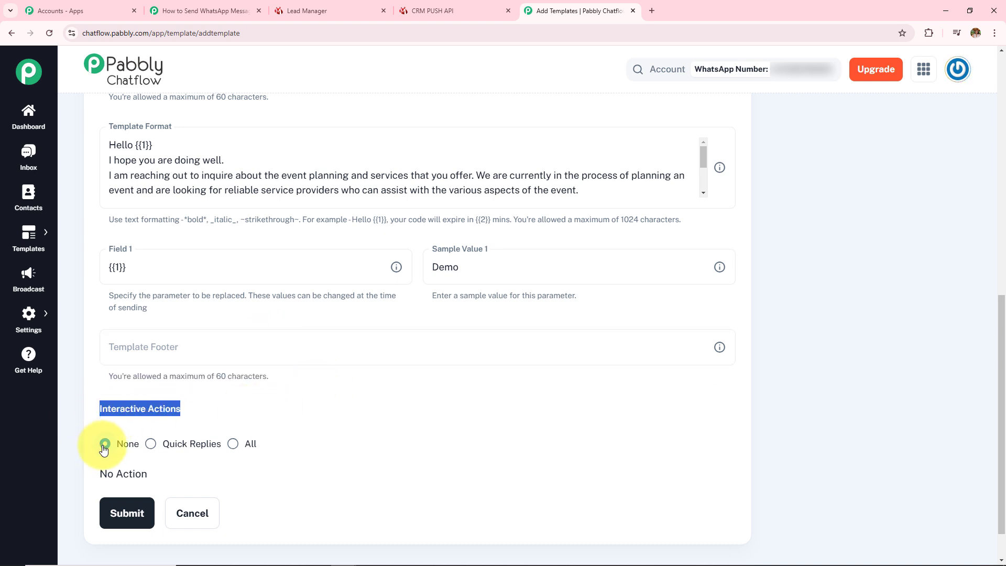
{"action": "scroll", "coordinate": [469, 401], "scroll_direction": "down", "scroll_amount": 1}
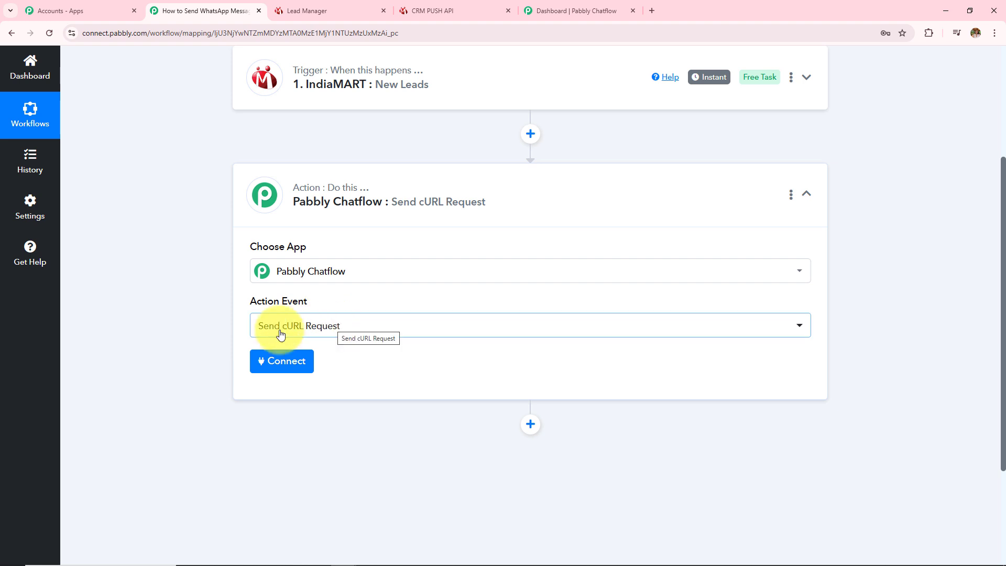
- Start a new Pabbly Chatflow connection for the workflow's action step and open the linked Chatflow API token page
{"action": "left_click", "coordinate": [283, 370]}
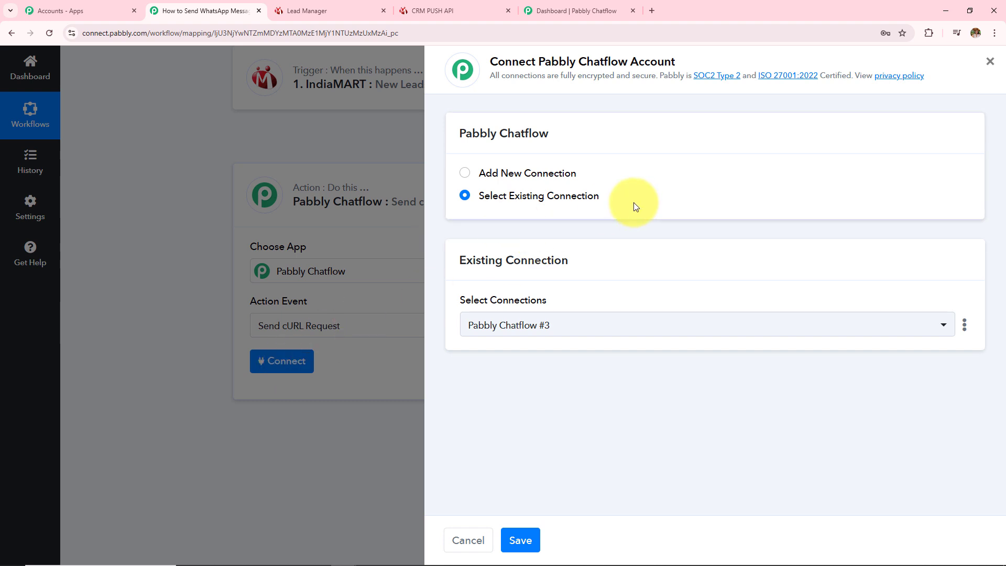
{"action": "left_click", "coordinate": [466, 175]}
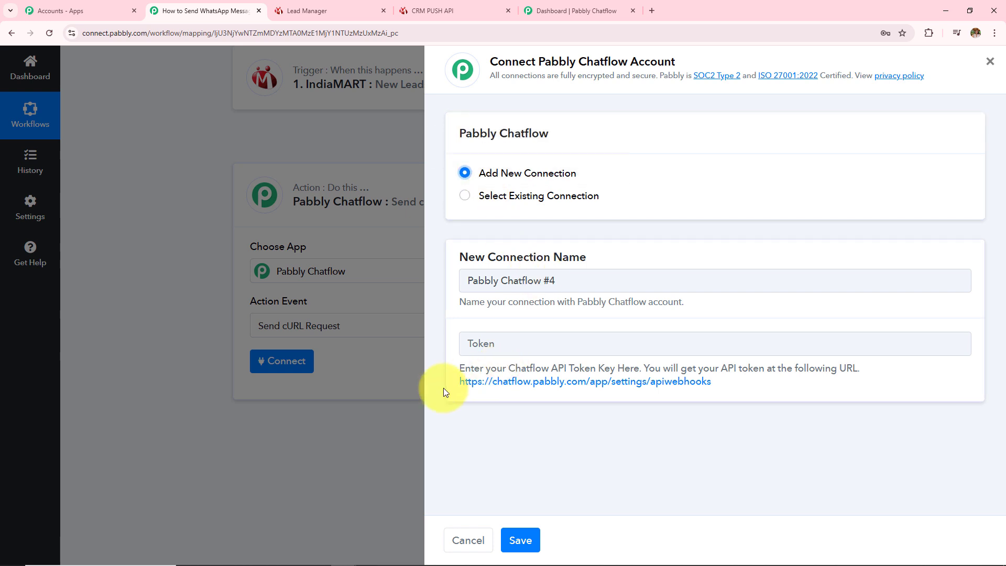
{"action": "left_click_drag", "start_coordinate": [458, 369], "coordinate": [735, 381]}
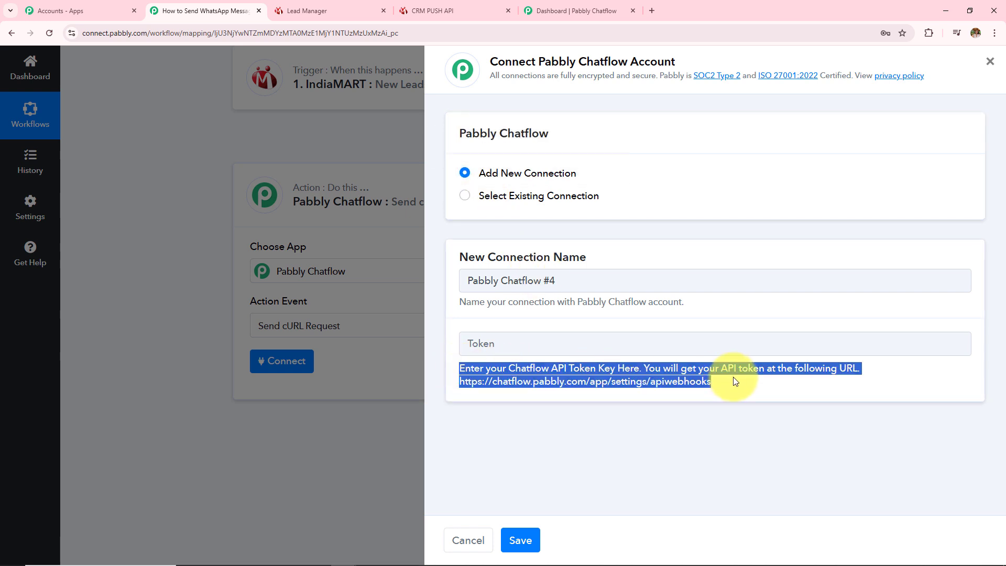
{"action": "left_click", "coordinate": [745, 401]}
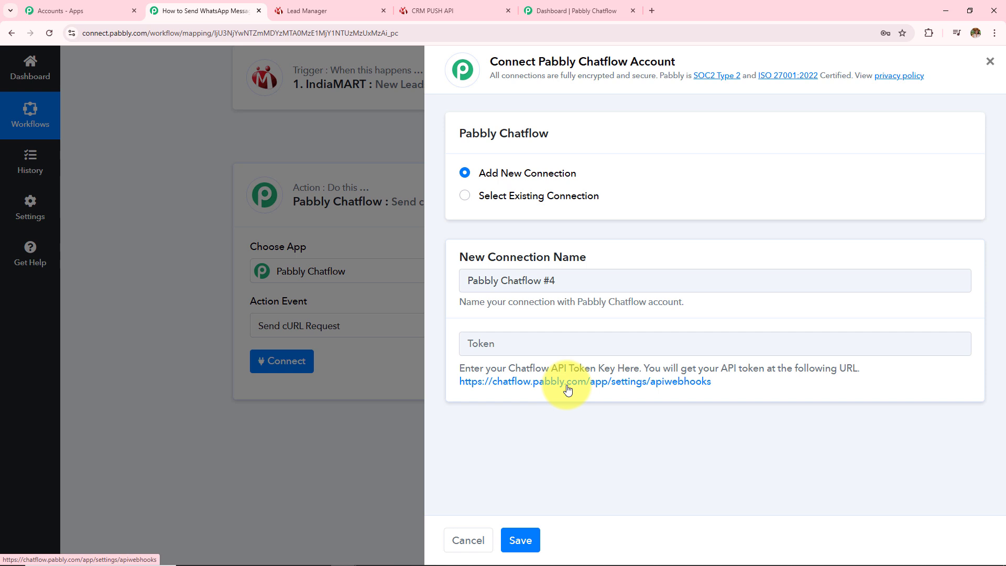
{"action": "left_click", "coordinate": [568, 389]}
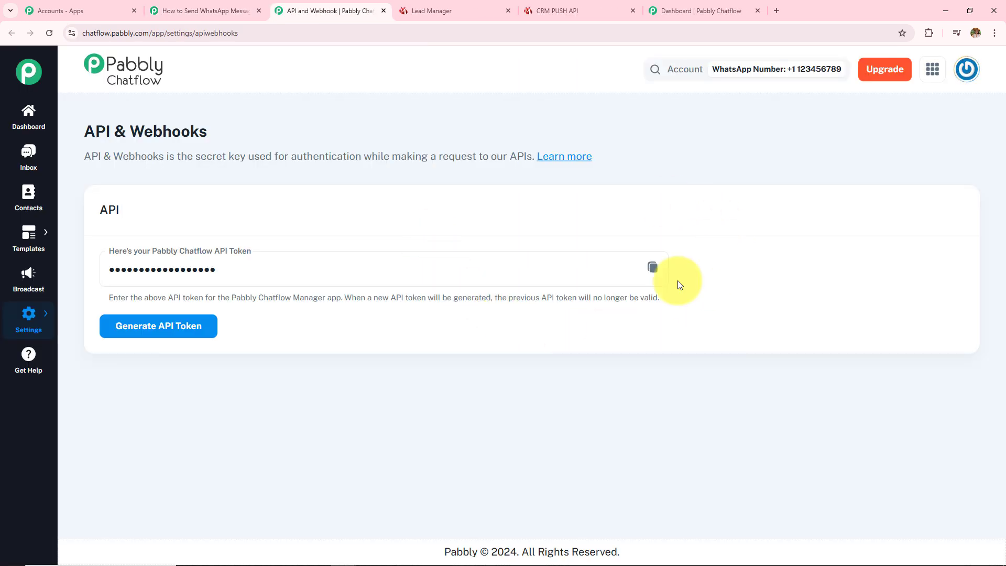
- Copy the Chatflow API token, paste it into the new connection's Token field in Pabbly Connect, and save the connection
{"action": "left_click", "coordinate": [653, 269]}
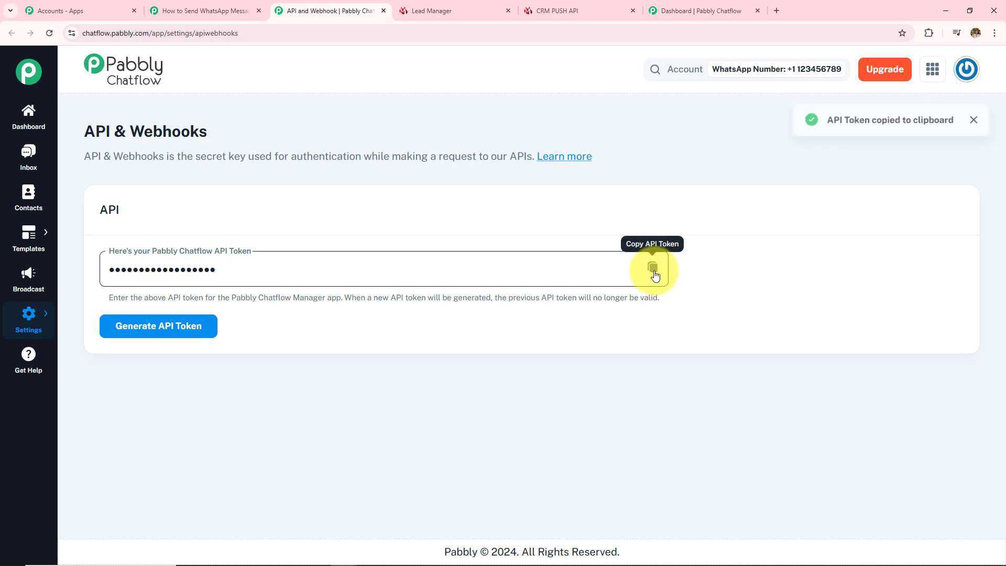
{"action": "left_click", "coordinate": [199, 11]}
{"action": "left_click", "coordinate": [510, 345]}
{"action": "key", "text": "ctrl+v"}
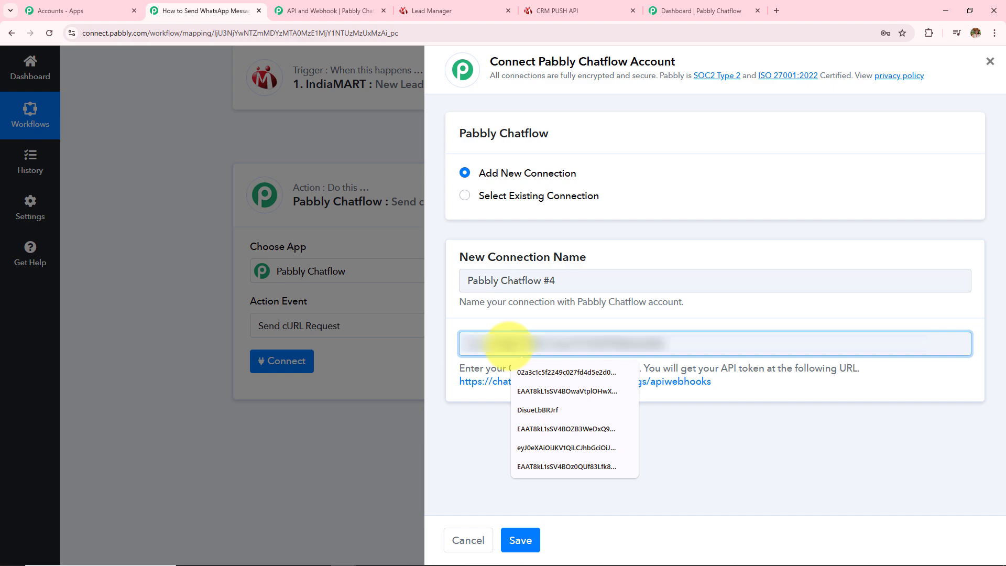
{"action": "left_click", "coordinate": [515, 539]}
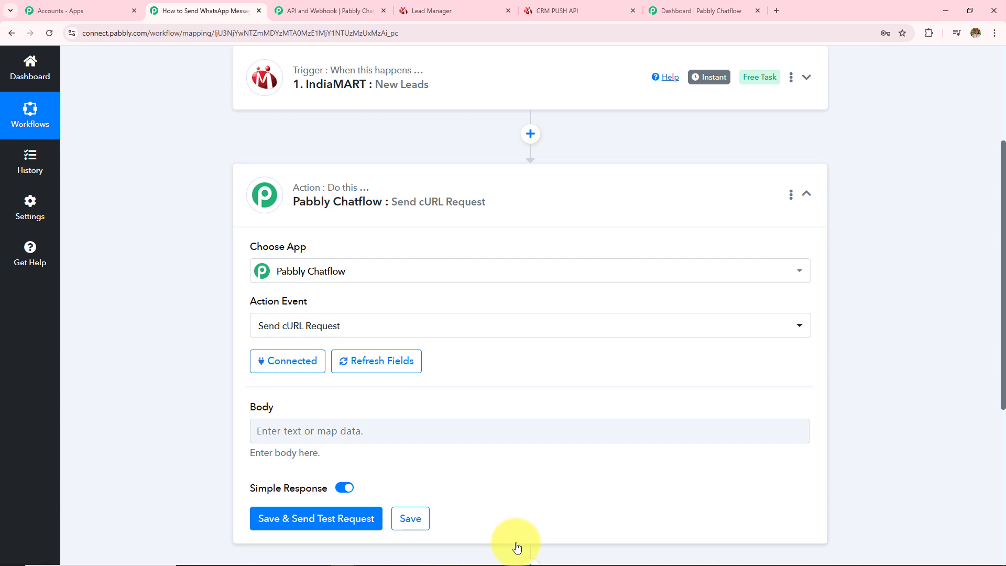
- Check the action's Body field, switch to Pabbly Chatflow, and start adding a new broadcast
{"action": "scroll", "coordinate": [355, 292], "scroll_direction": "down", "scroll_amount": 2}
{"action": "left_click_drag", "start_coordinate": [249, 309], "coordinate": [300, 306]}
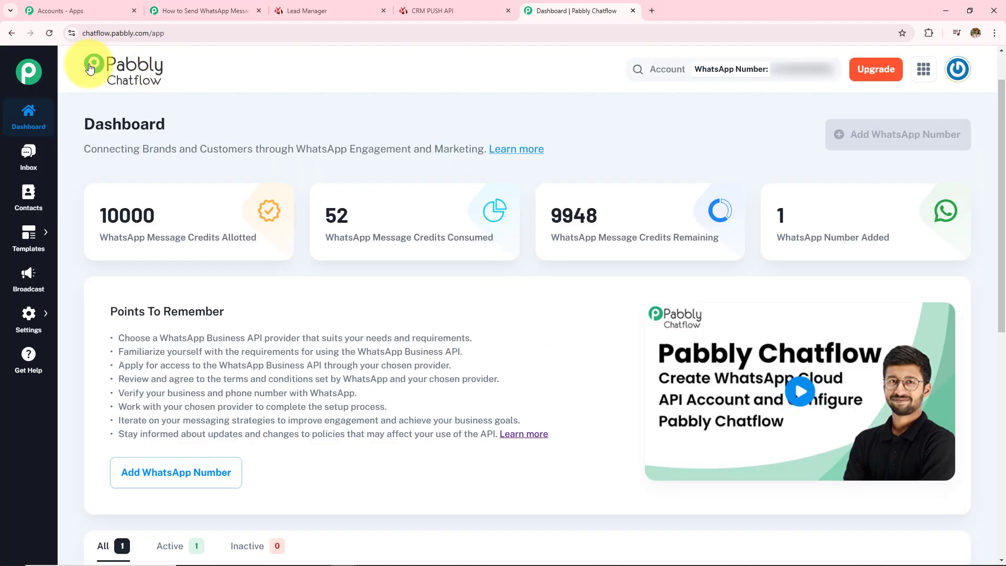
{"action": "left_click", "coordinate": [45, 286]}
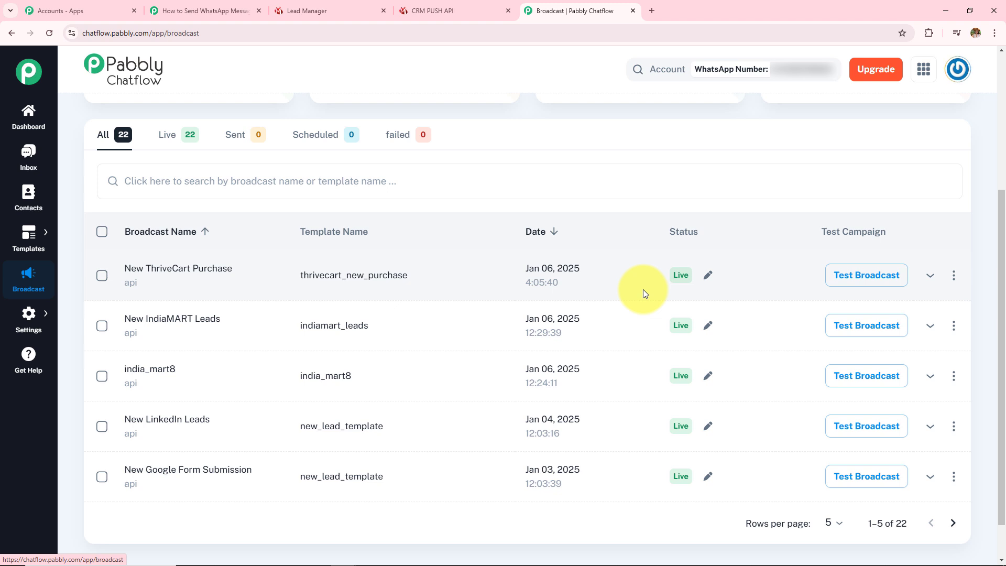
{"action": "scroll", "coordinate": [586, 169], "scroll_direction": "up", "scroll_amount": 3}
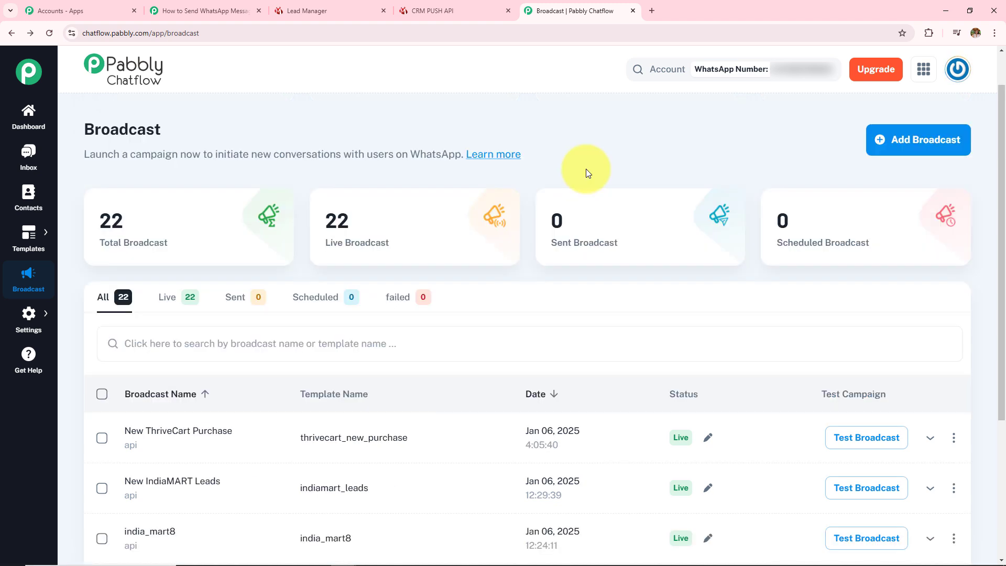
{"action": "left_click", "coordinate": [907, 154]}
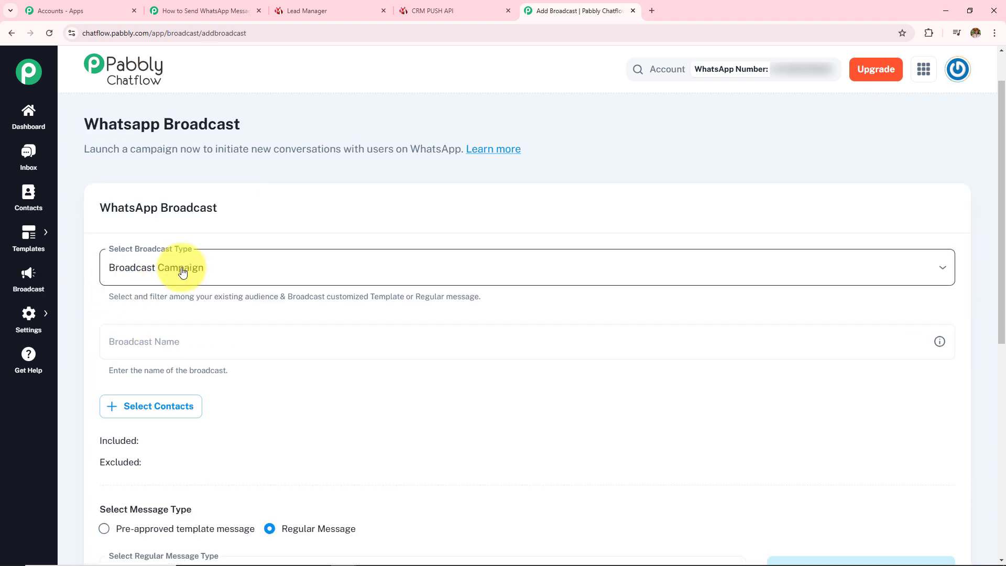
- Set the broadcast type to API Campaign and enter IndiaMART22 as the campaign name
{"action": "left_click", "coordinate": [182, 268]}
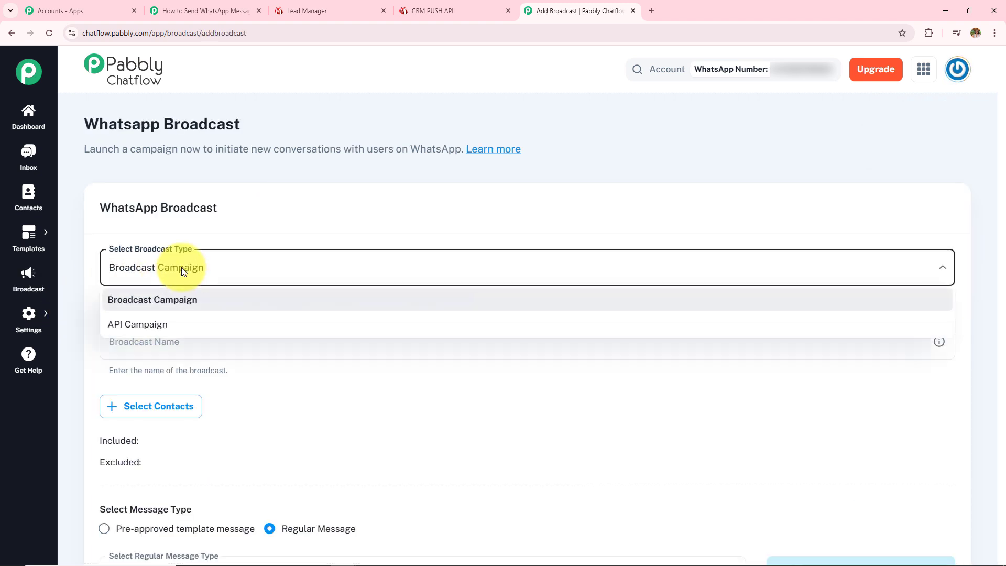
{"action": "left_click", "coordinate": [167, 330]}
{"action": "left_click", "coordinate": [168, 330]}
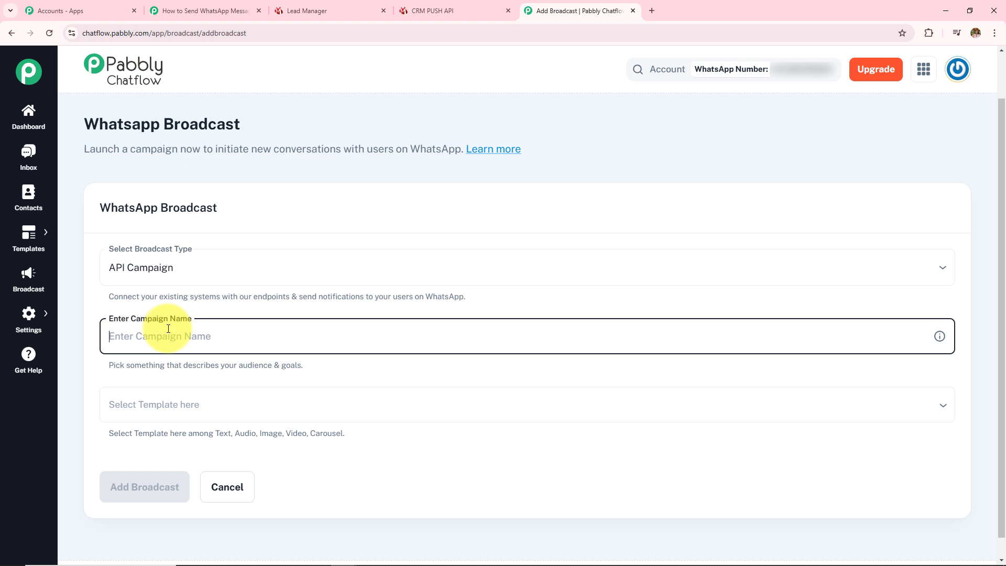
{"action": "type", "text": "IndiaMART 2"}
- Look through the templates available to the campaign and read the indiamart_leads message in the templates list
{"action": "left_click", "coordinate": [201, 406]}
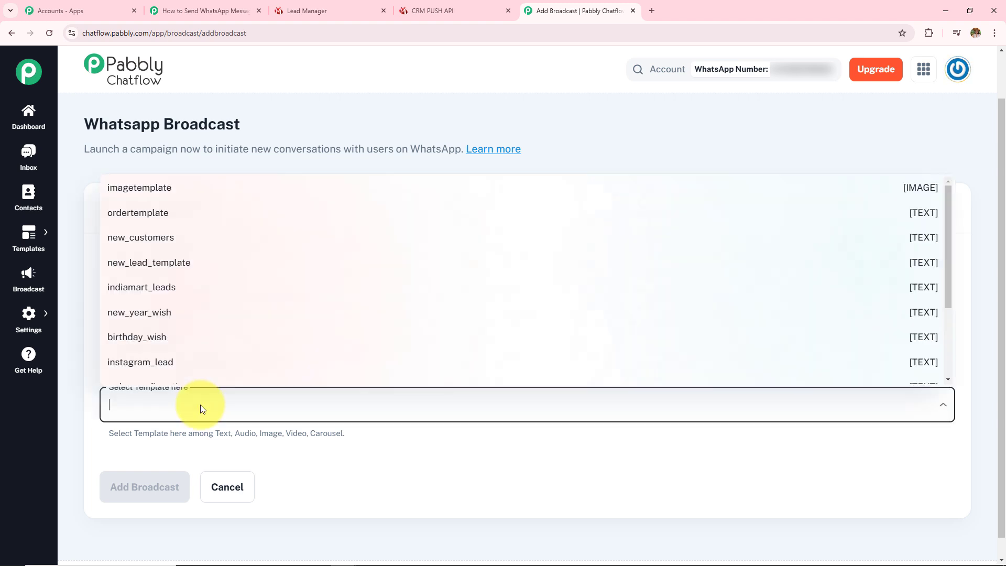
{"action": "left_click", "coordinate": [201, 404]}
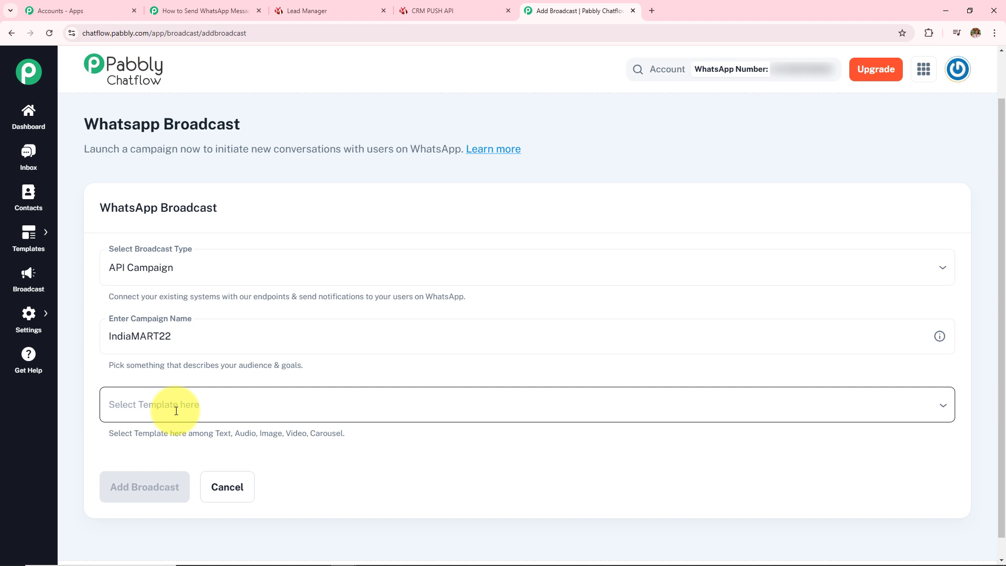
{"action": "mouse_move", "coordinate": [29, 245]}
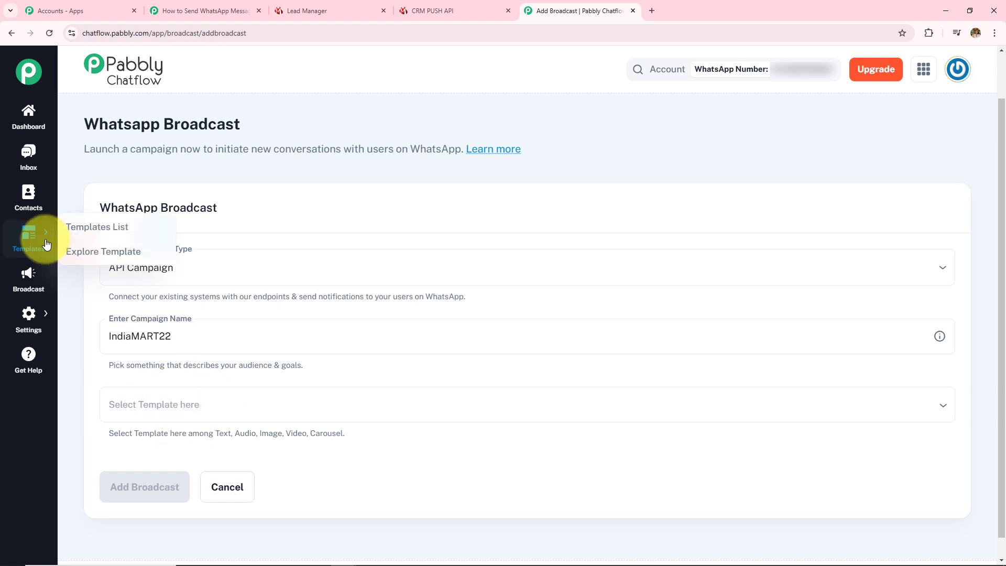
{"action": "left_click", "coordinate": [114, 228]}
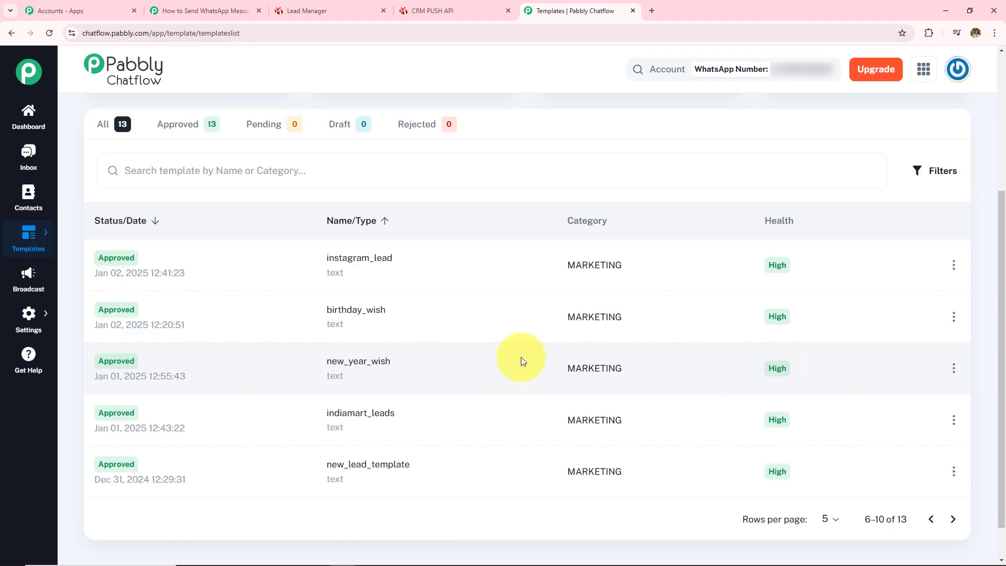
{"action": "left_click", "coordinate": [370, 412]}
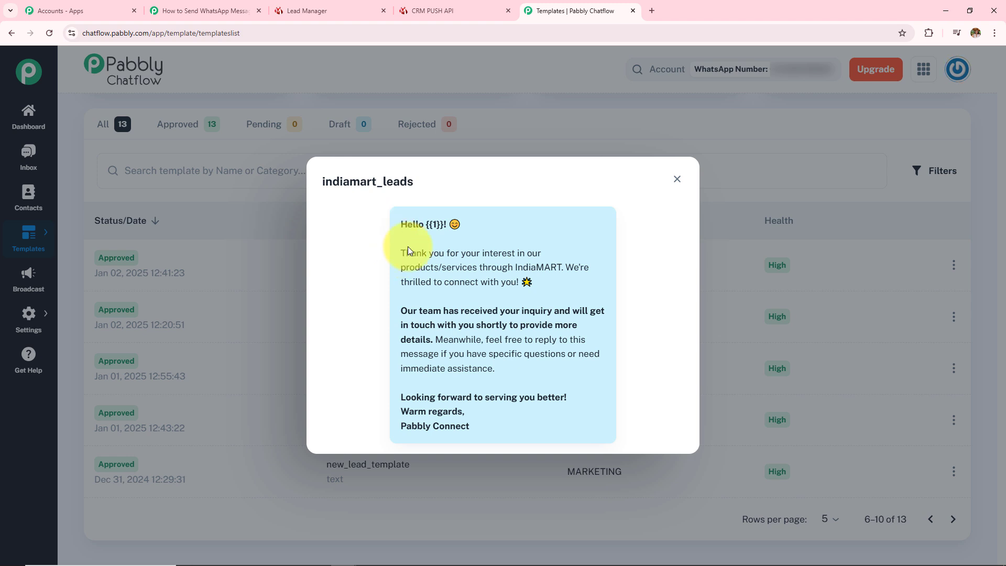
{"action": "left_click_drag", "start_coordinate": [409, 248], "coordinate": [491, 428]}
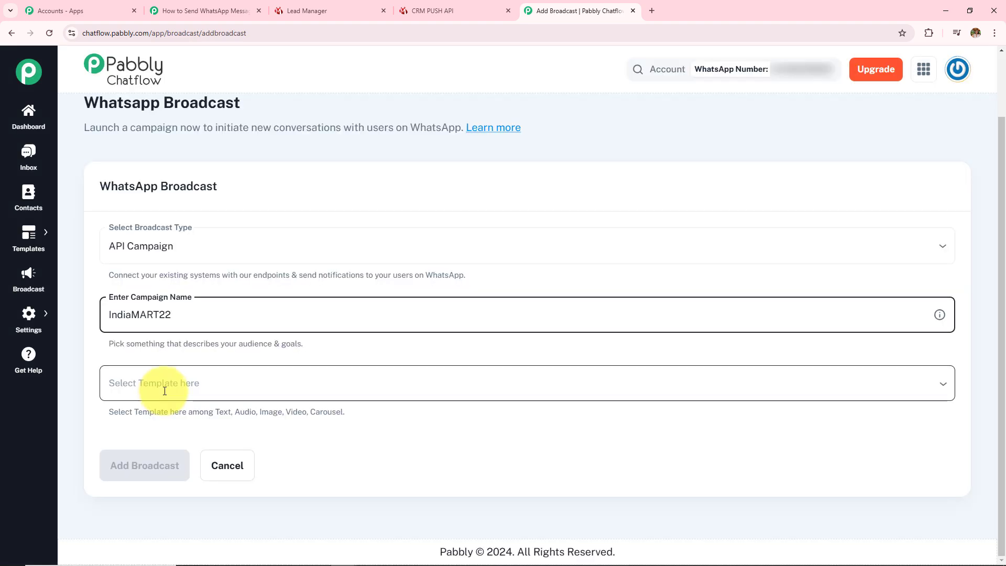
- Choose the indiamart_leads template for the IndiaMART22 campaign, review its message preview, and add the broadcast
{"action": "left_click", "coordinate": [167, 384]}
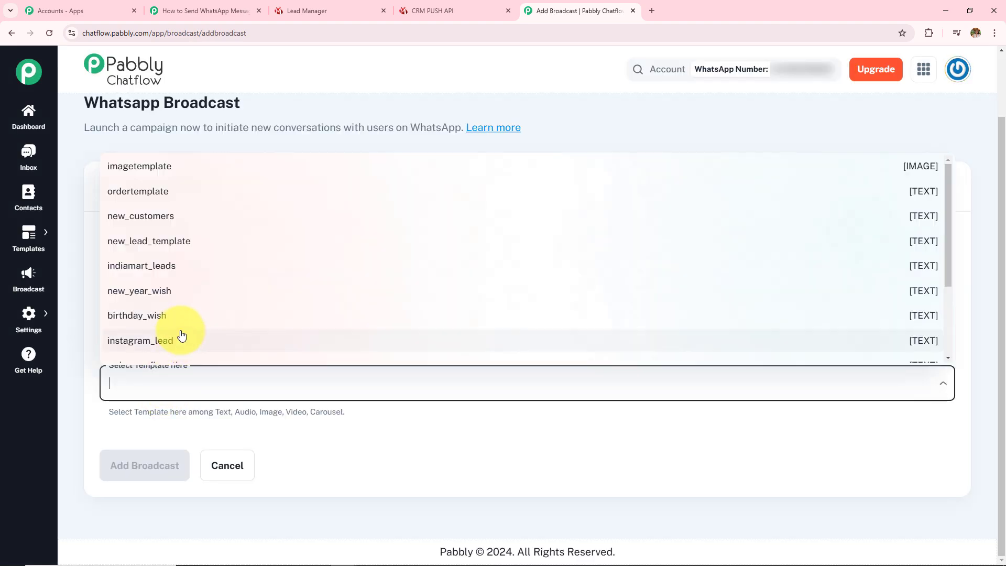
{"action": "type", "text": "indi"}
{"action": "left_click", "coordinate": [179, 419]}
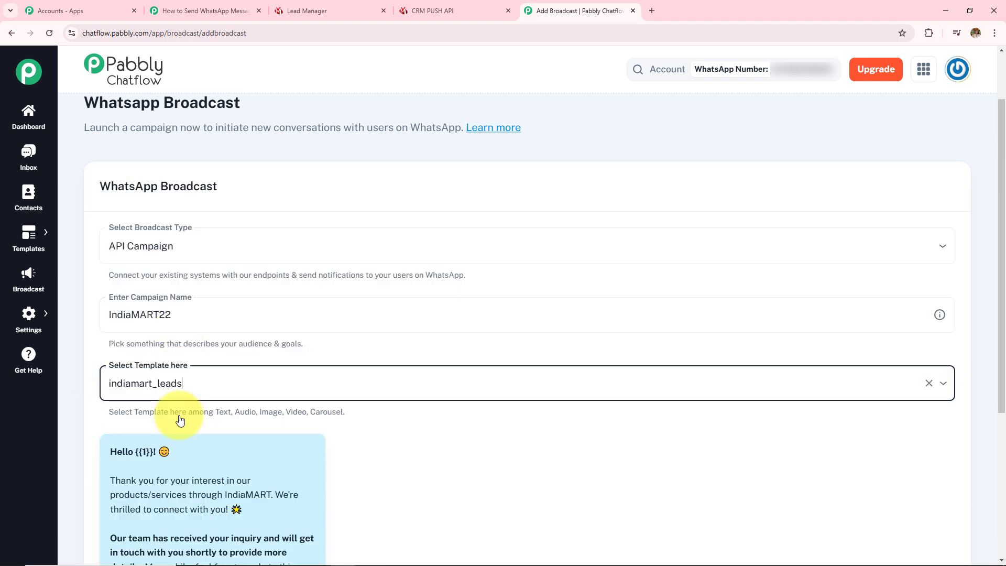
{"action": "scroll", "coordinate": [375, 392], "scroll_direction": "down", "scroll_amount": 3}
{"action": "left_click_drag", "start_coordinate": [108, 294], "coordinate": [467, 394]}
{"action": "left_click", "coordinate": [466, 394]}
{"action": "scroll", "coordinate": [375, 153], "scroll_direction": "up", "scroll_amount": 2}
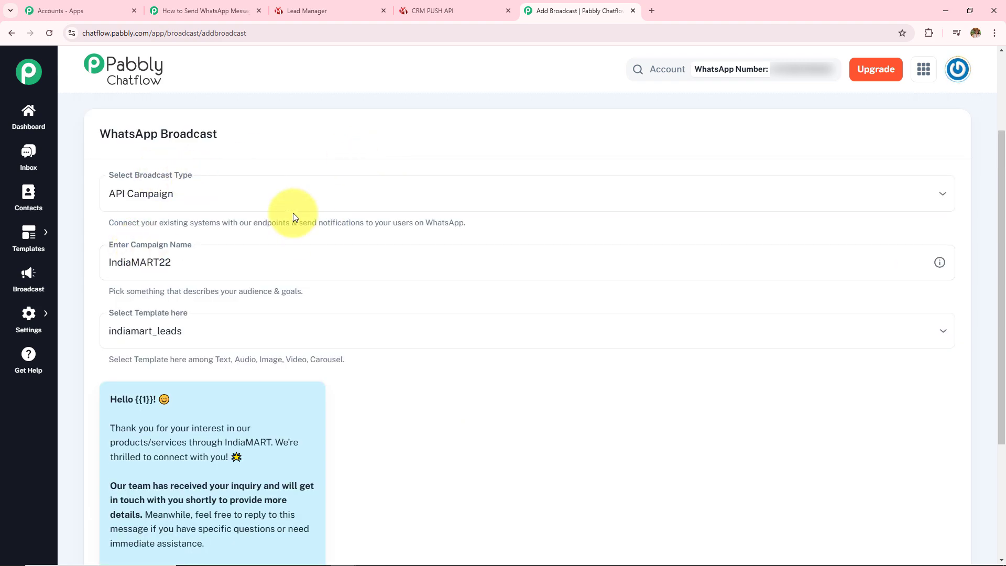
{"action": "scroll", "coordinate": [294, 213], "scroll_direction": "down", "scroll_amount": 1}
{"action": "scroll", "coordinate": [175, 271], "scroll_direction": "down", "scroll_amount": 3}
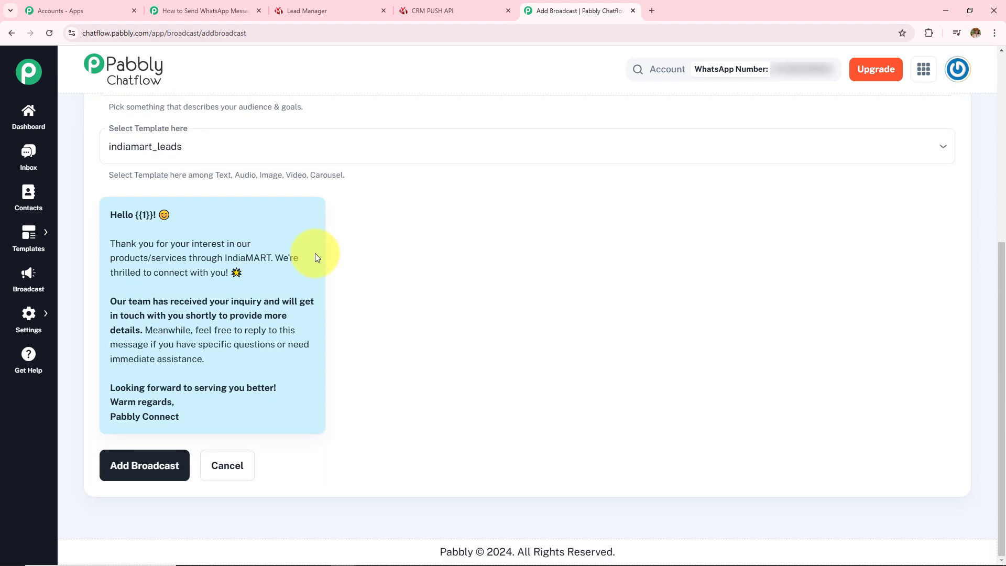
{"action": "left_click", "coordinate": [142, 471]}
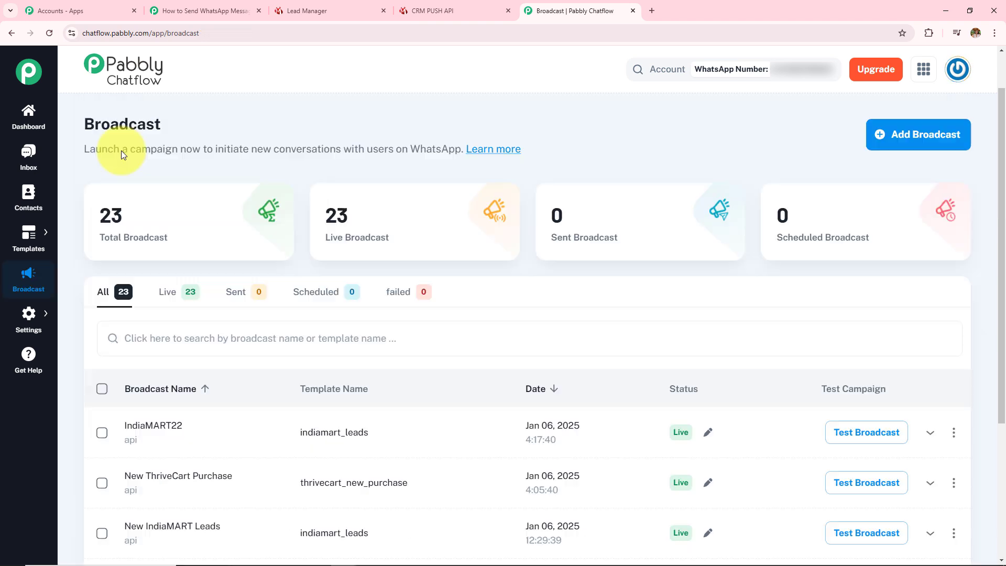
- Copy the JSON from the IndiaMART22 broadcast's test campaign and paste it into the Body of the Pabbly Connect action step
{"action": "left_click_drag", "start_coordinate": [80, 125], "coordinate": [286, 107]}
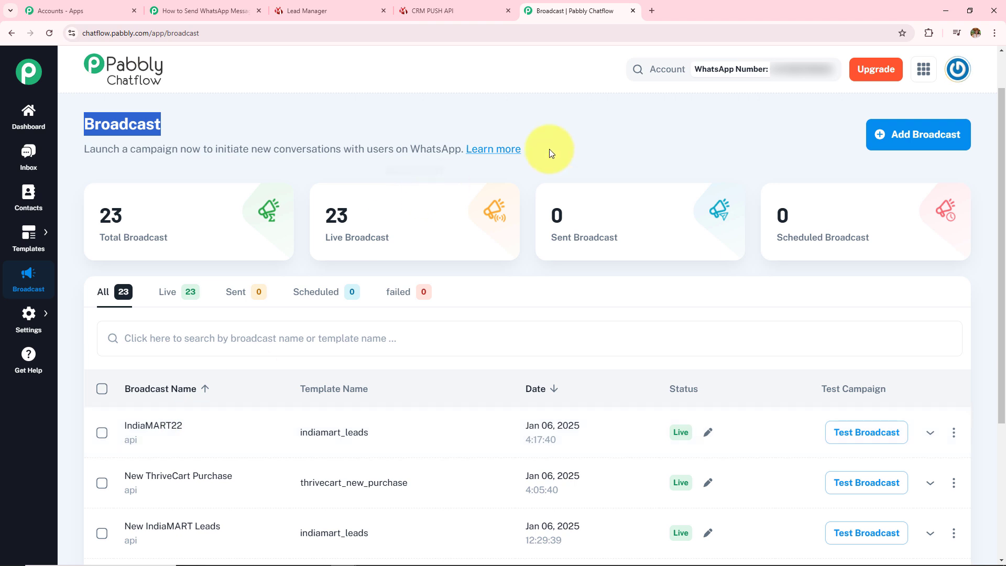
{"action": "scroll", "coordinate": [609, 139], "scroll_direction": "down", "scroll_amount": 2}
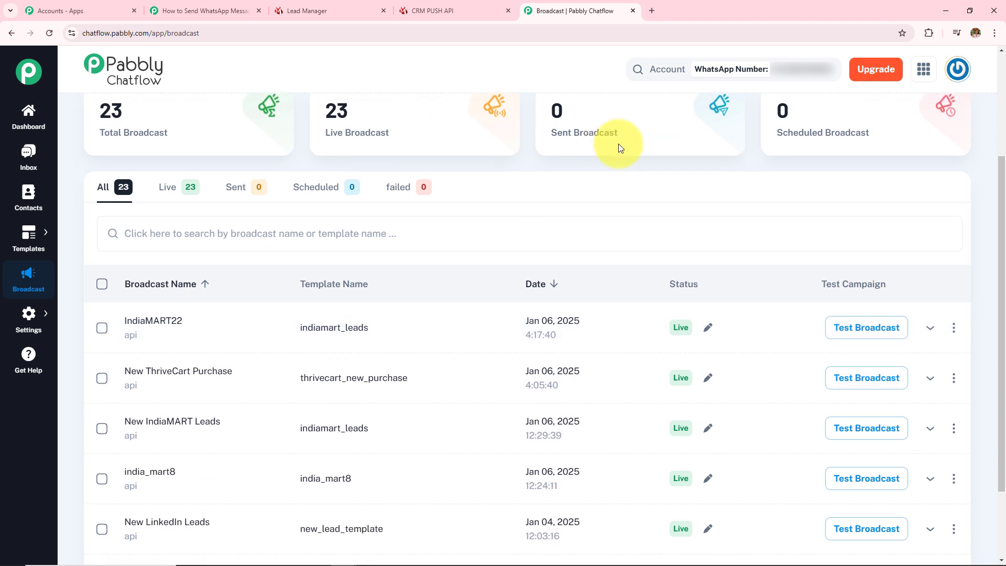
{"action": "left_click", "coordinate": [884, 337]}
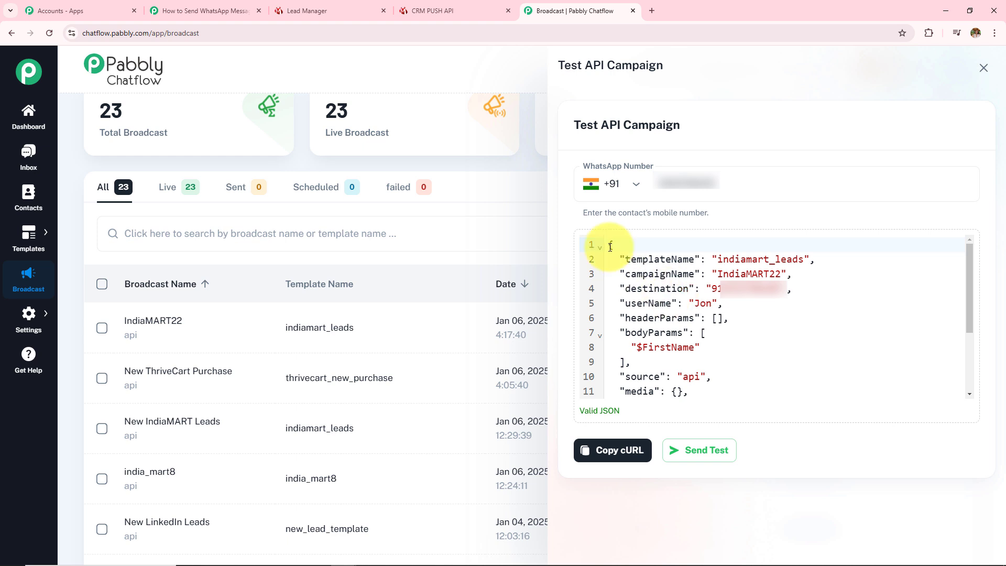
{"action": "left_click_drag", "start_coordinate": [609, 245], "coordinate": [715, 415]}
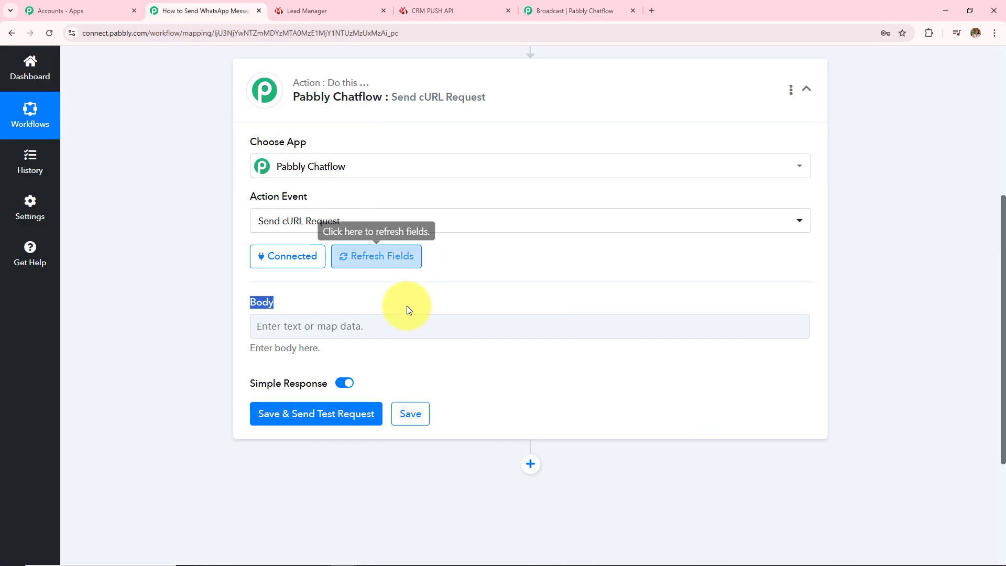
{"action": "left_click", "coordinate": [412, 331]}
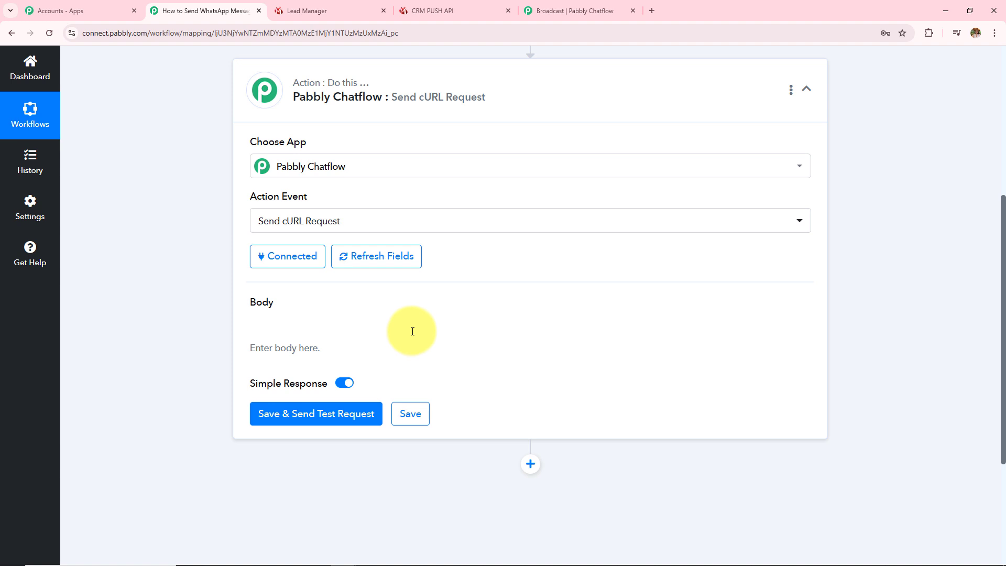
{"action": "key", "text": "ctrl+v"}
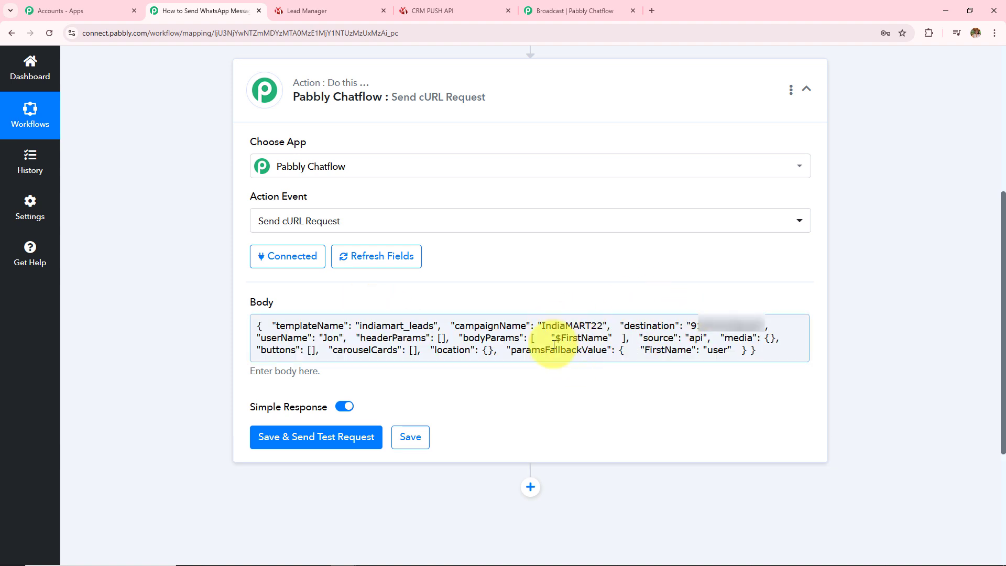
- Replace the destination number in the Body with the RESPONSE SENDER MOBILE ALT field mapped from the IndiaMART New Leads step
{"action": "left_click", "coordinate": [691, 325]}
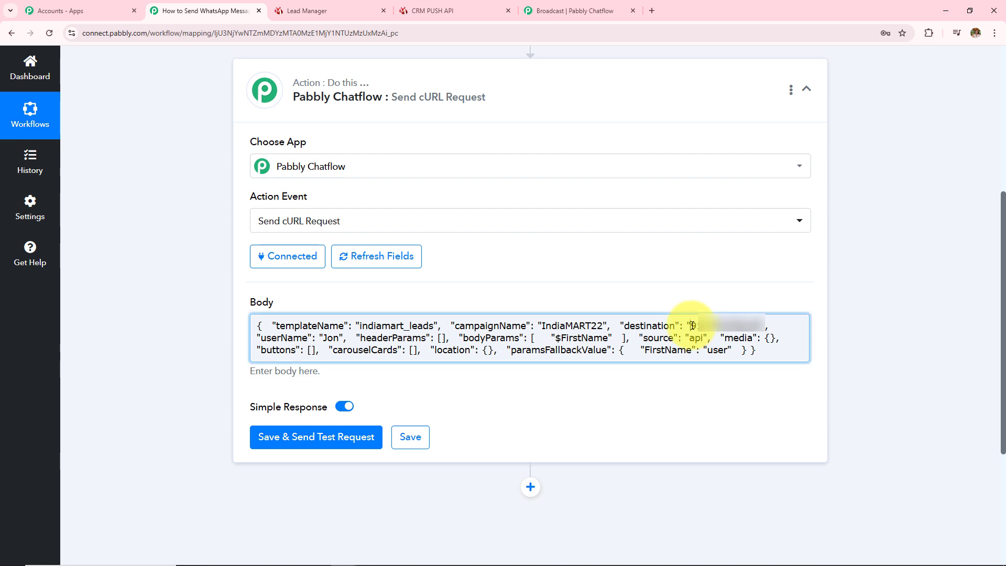
{"action": "double_click", "coordinate": [692, 326]}
{"action": "key", "text": "BackSpace"}
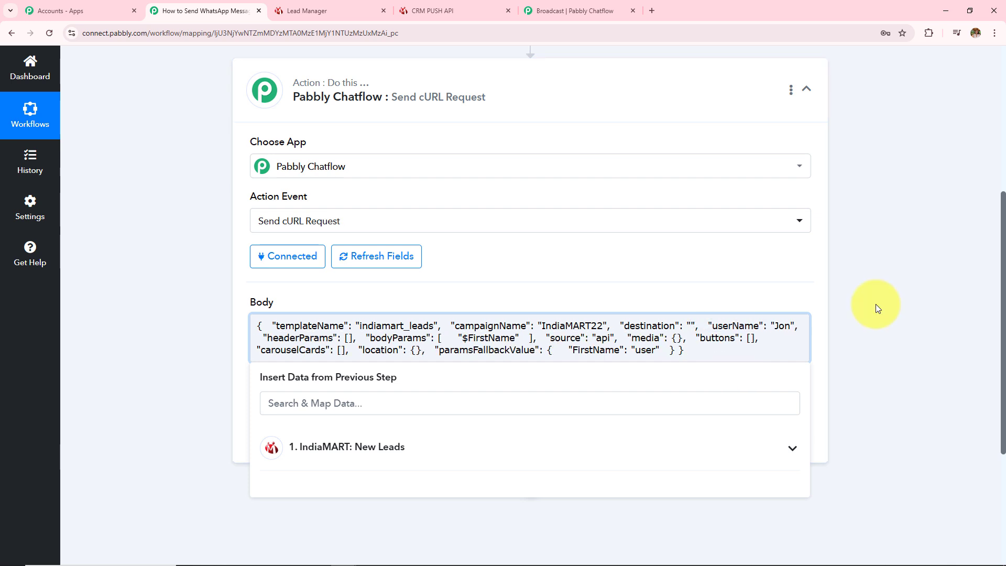
{"action": "scroll", "coordinate": [860, 232], "scroll_direction": "up", "scroll_amount": 4}
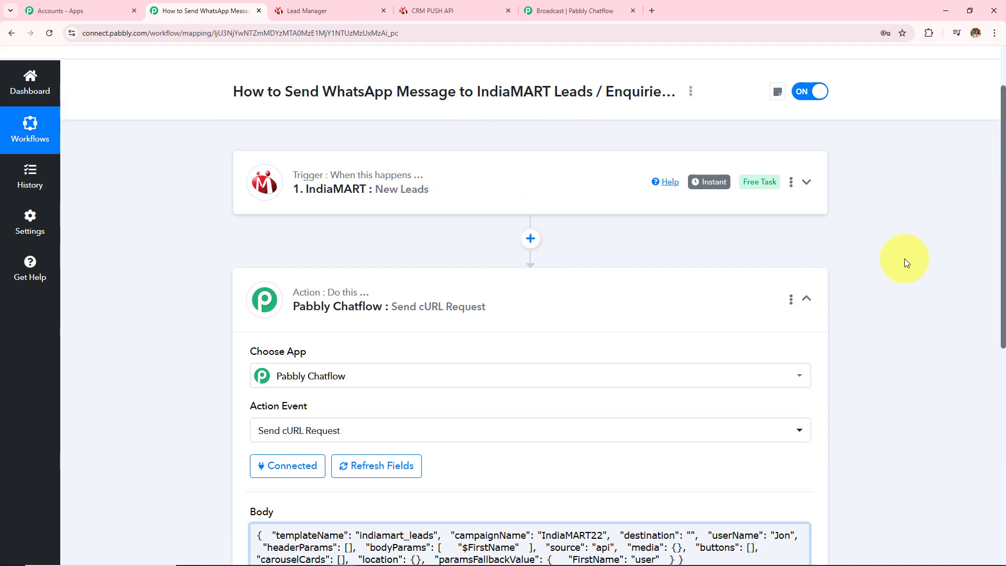
{"action": "scroll", "coordinate": [910, 263], "scroll_direction": "down", "scroll_amount": 4}
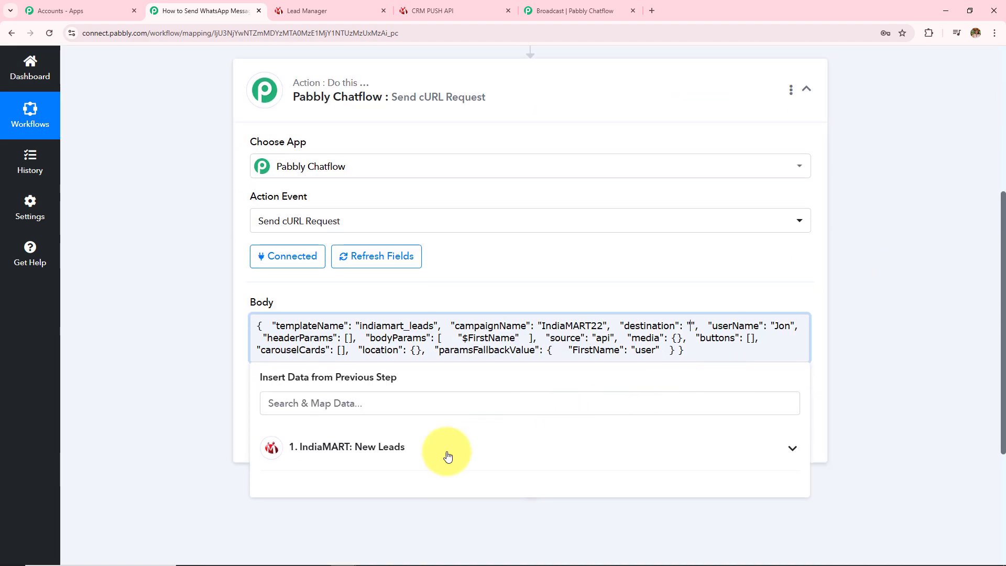
{"action": "left_click", "coordinate": [379, 454]}
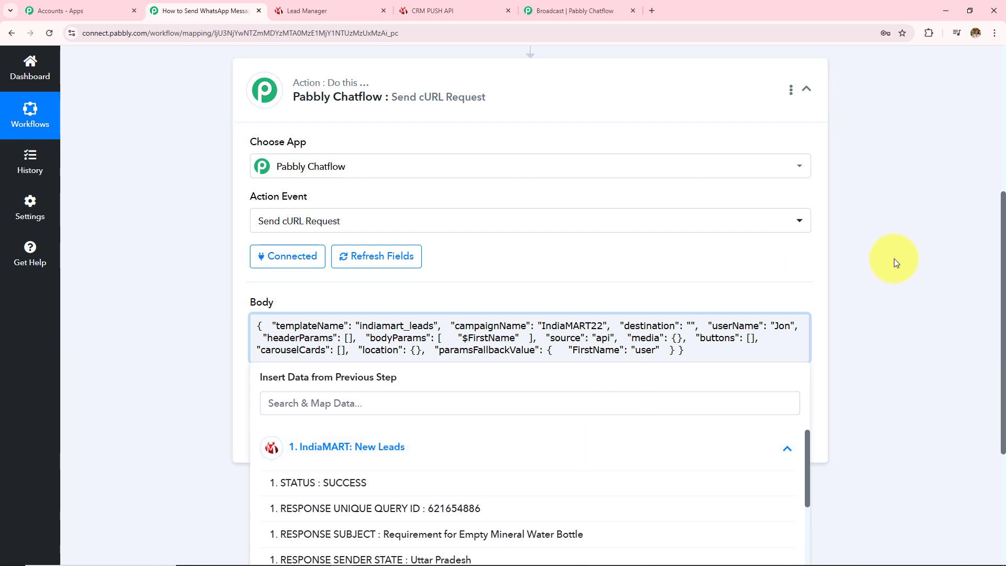
{"action": "scroll", "coordinate": [894, 261], "scroll_direction": "down", "scroll_amount": 1}
{"action": "scroll", "coordinate": [508, 460], "scroll_direction": "down", "scroll_amount": 2}
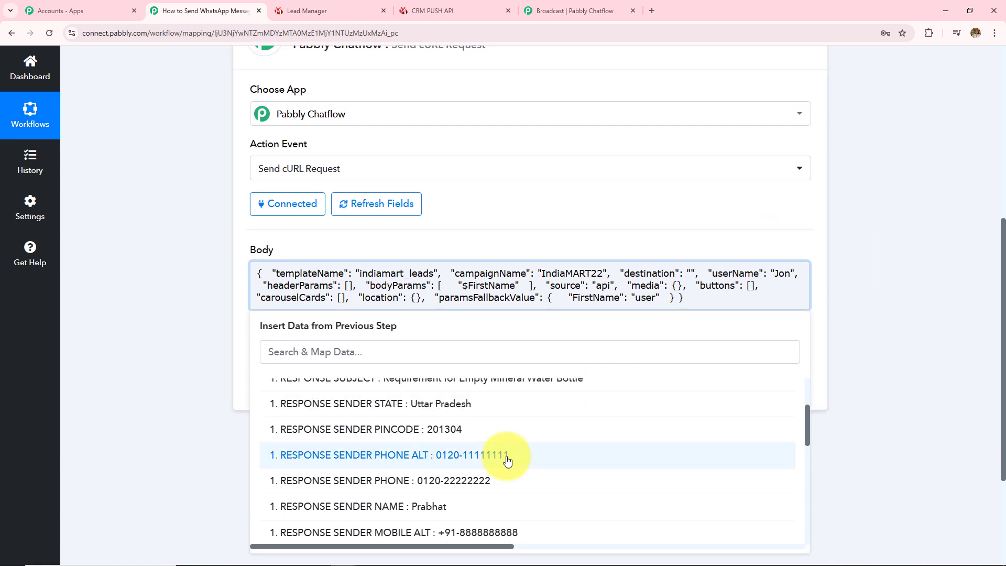
{"action": "left_click", "coordinate": [511, 533]}
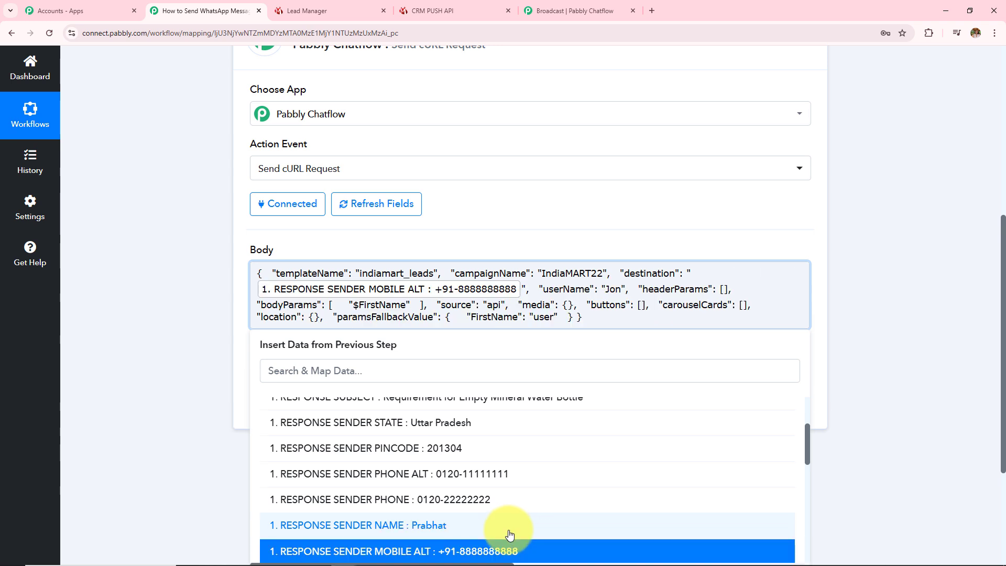
- Replace the userName value in the Body with the RESPONSE SENDER NAME field mapped from the IndiaMART New Leads step
{"action": "left_click_drag", "start_coordinate": [606, 288], "coordinate": [622, 285]}
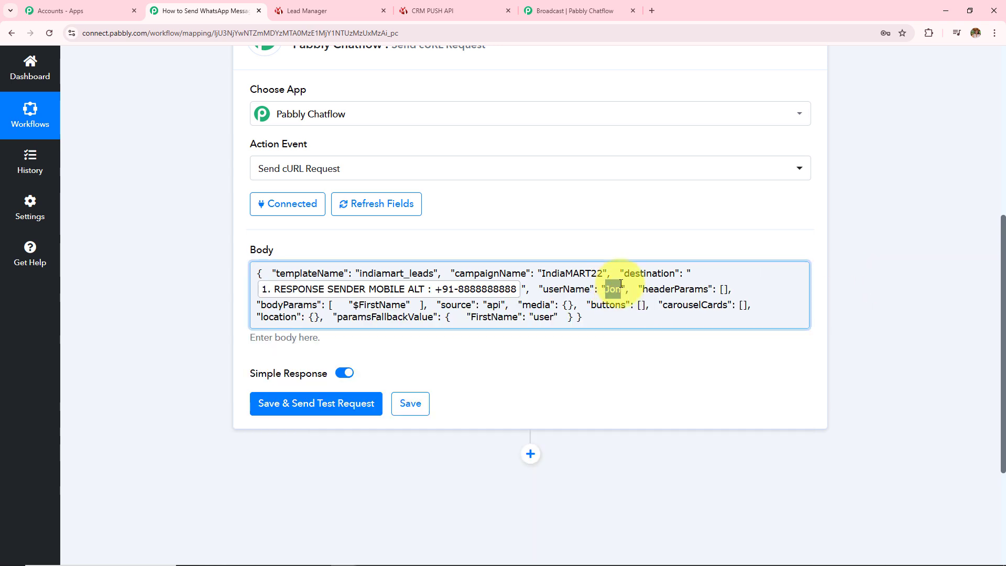
{"action": "key", "text": "BackSpace"}
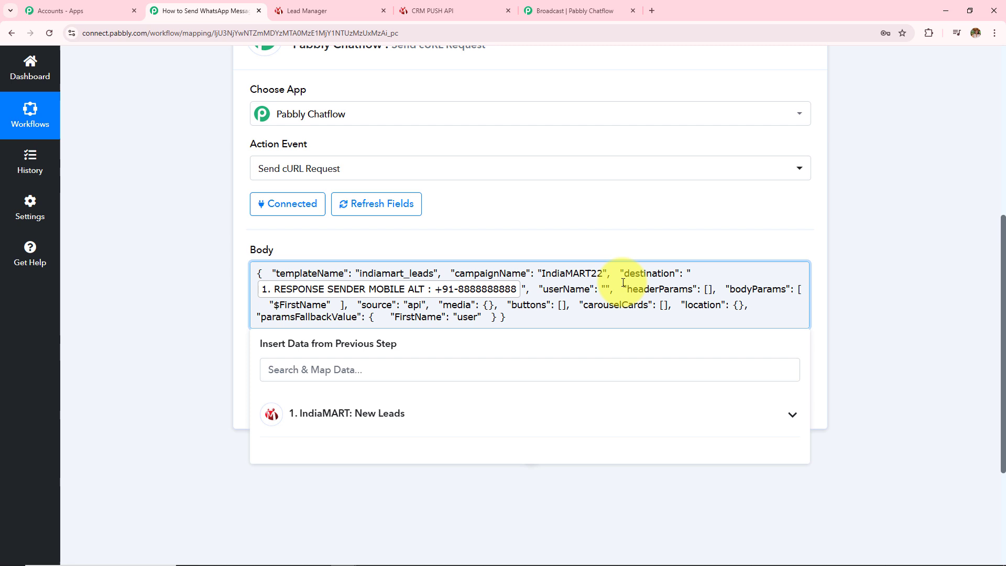
{"action": "left_click", "coordinate": [366, 415]}
{"action": "scroll", "coordinate": [460, 498], "scroll_direction": "down", "scroll_amount": 2}
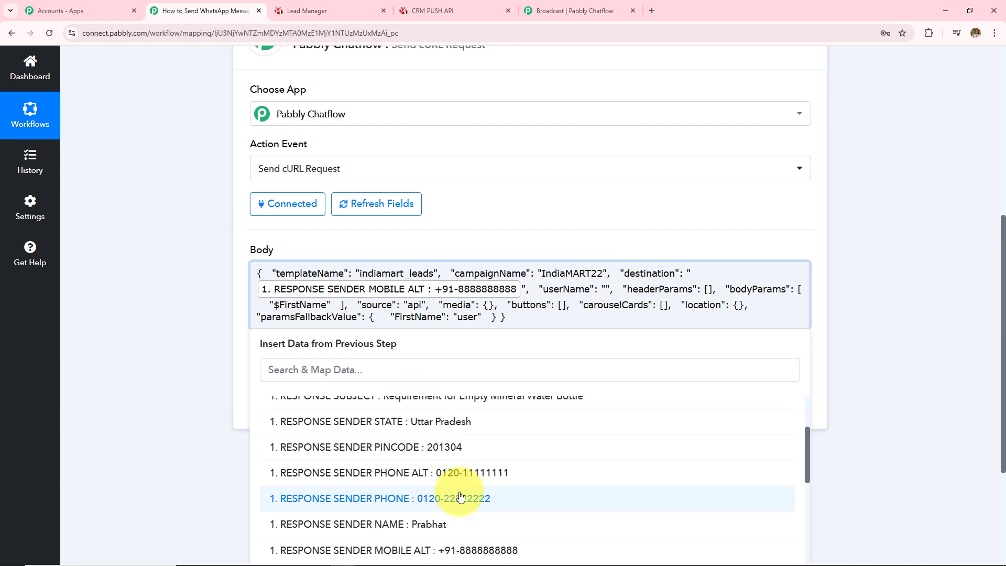
{"action": "left_click", "coordinate": [457, 524]}
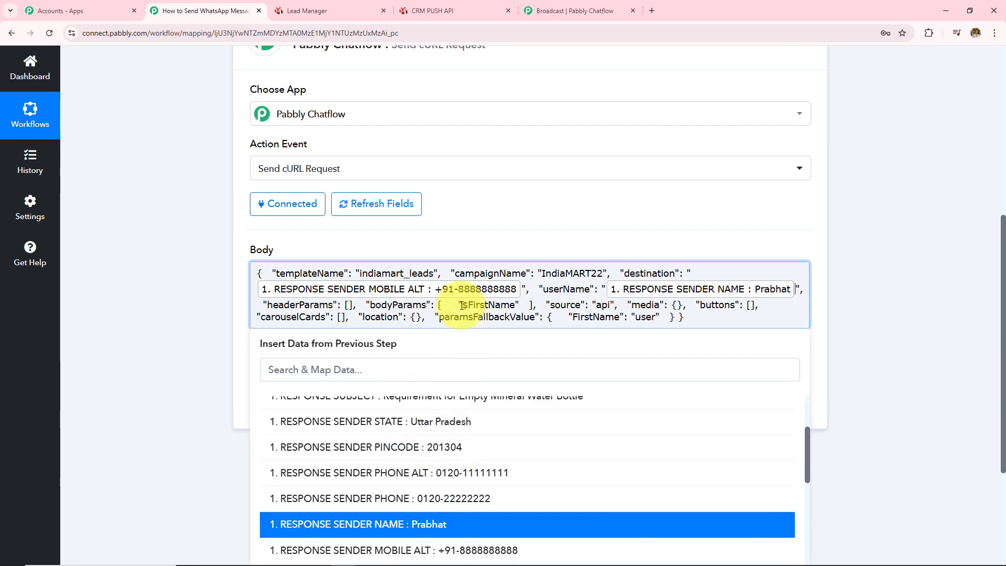
- Replace $FirstName in the Body's bodyParams with the RESPONSE SENDER NAME field mapped from the IndiaMART New Leads step
{"action": "left_click_drag", "start_coordinate": [462, 304], "coordinate": [514, 302]}
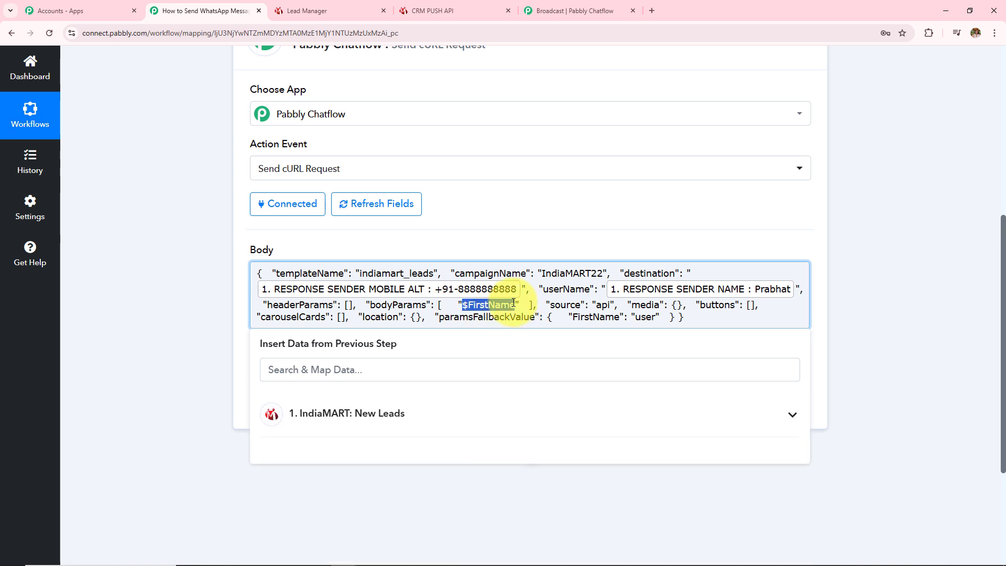
{"action": "key", "text": "BackSpace"}
{"action": "left_click", "coordinate": [495, 414]}
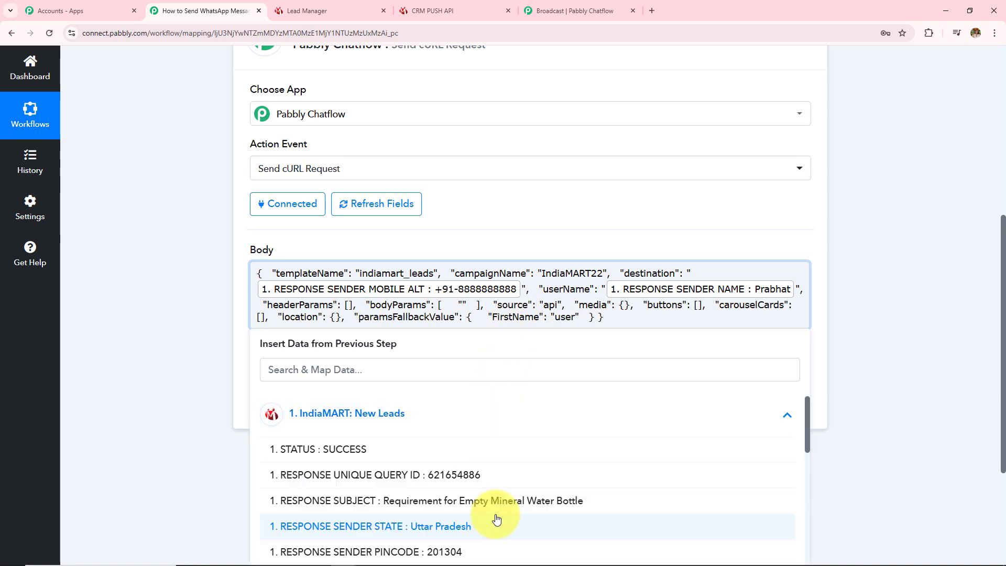
{"action": "scroll", "coordinate": [496, 519], "scroll_direction": "down", "scroll_amount": 4}
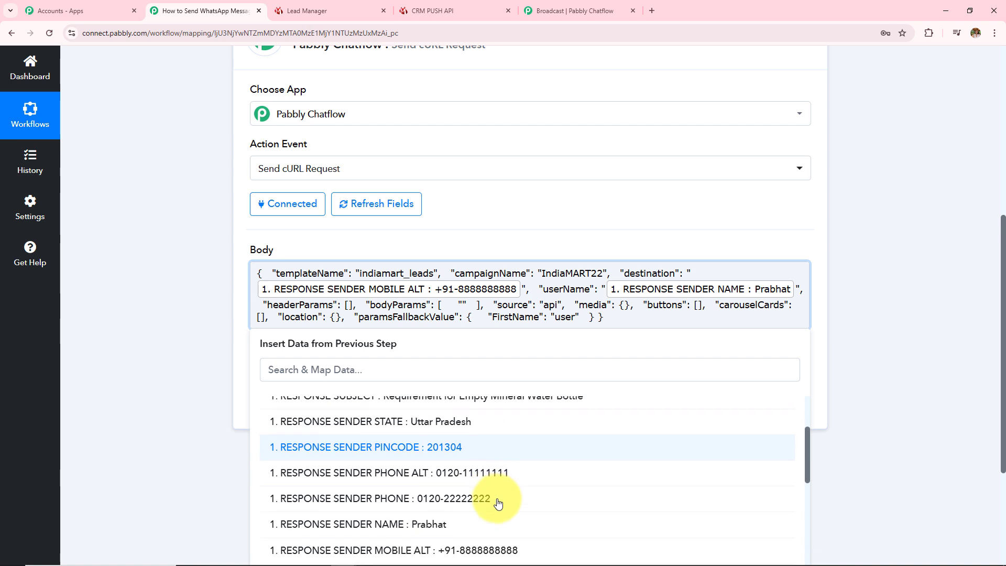
{"action": "left_click", "coordinate": [497, 525]}
{"action": "left_click", "coordinate": [705, 359]}
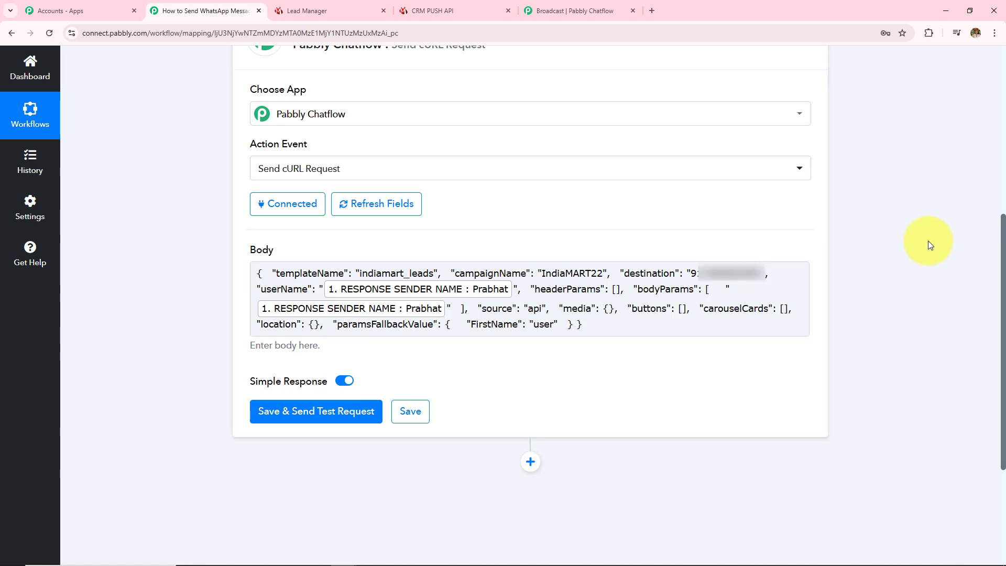
- Save the Pabbly Chatflow action step, send a test request, and check the Success value in the response
{"action": "left_click", "coordinate": [329, 422]}
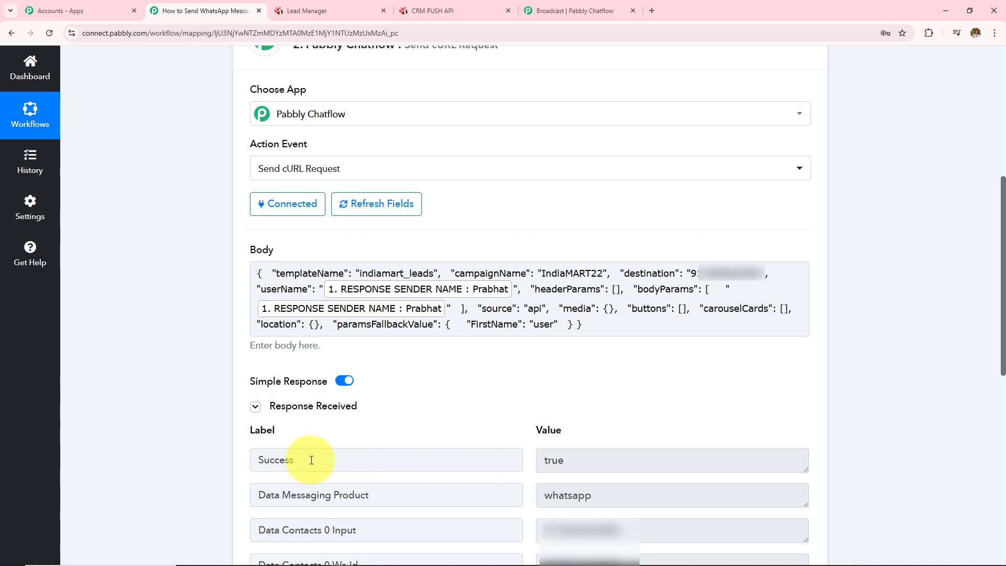
{"action": "left_click_drag", "start_coordinate": [311, 460], "coordinate": [148, 472]}
{"action": "left_click_drag", "start_coordinate": [568, 461], "coordinate": [482, 464]}
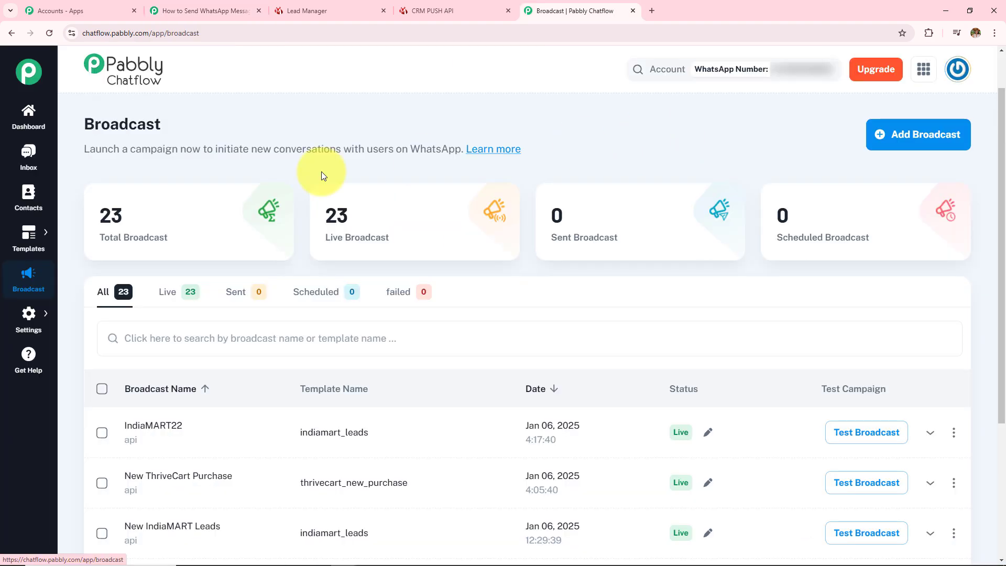
- Open the Inbox in Pabbly Chatflow and read the template message sent to the test contact
{"action": "left_click", "coordinate": [32, 165]}
{"action": "mouse_move", "coordinate": [573, 262]}
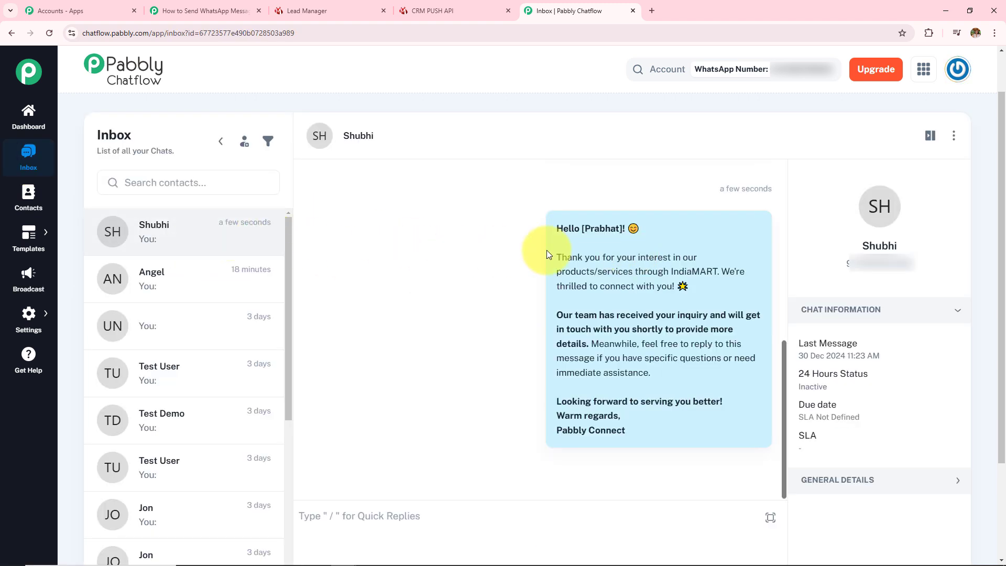
{"action": "left_click_drag", "start_coordinate": [556, 229], "coordinate": [687, 420]}
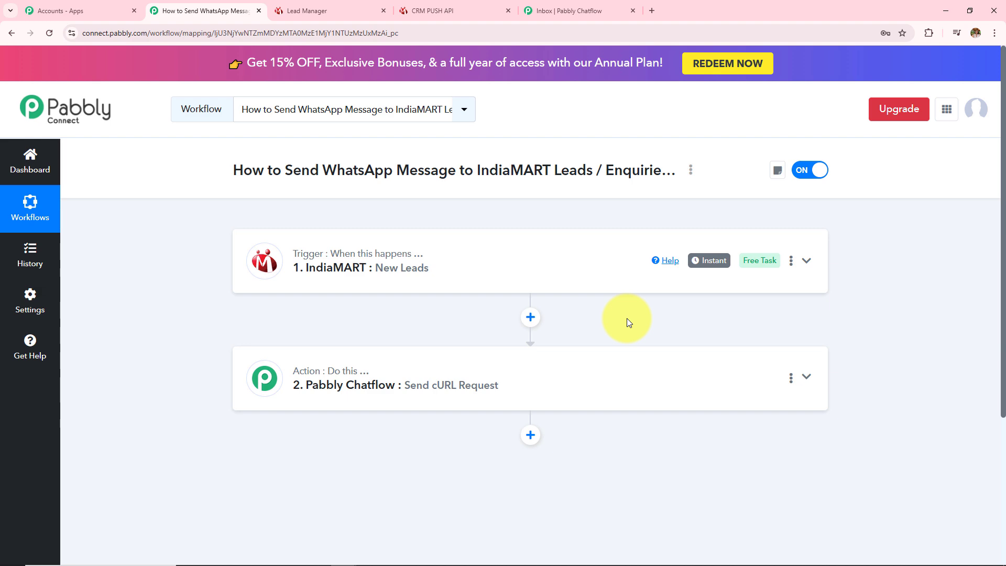
- Review the captured lead response in the IndiaMART New Leads trigger and the Pabbly Chatflow action step of the workflow
{"action": "left_click", "coordinate": [429, 277]}
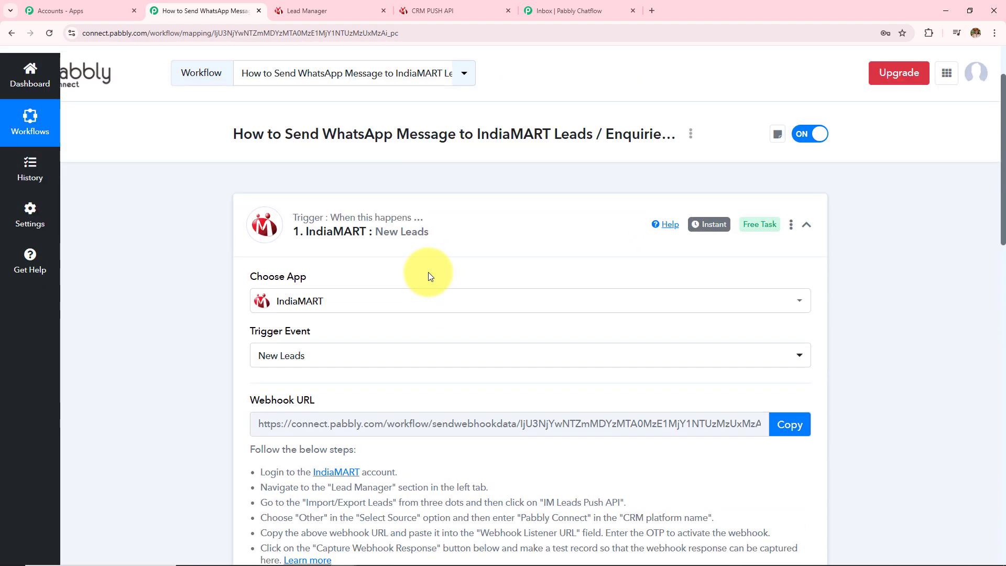
{"action": "scroll", "coordinate": [882, 282], "scroll_direction": "down", "scroll_amount": 7}
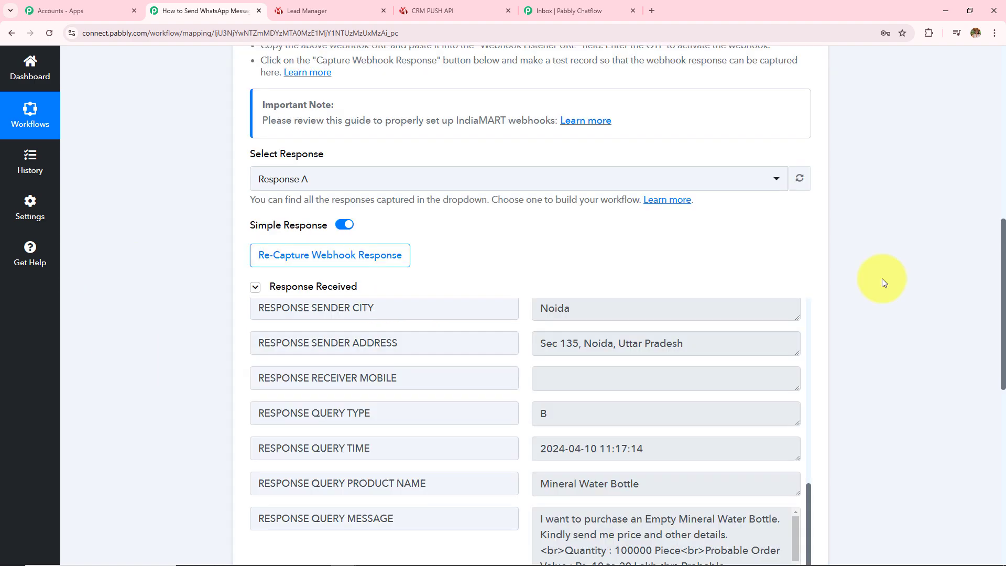
{"action": "scroll", "coordinate": [884, 282], "scroll_direction": "down", "scroll_amount": 4}
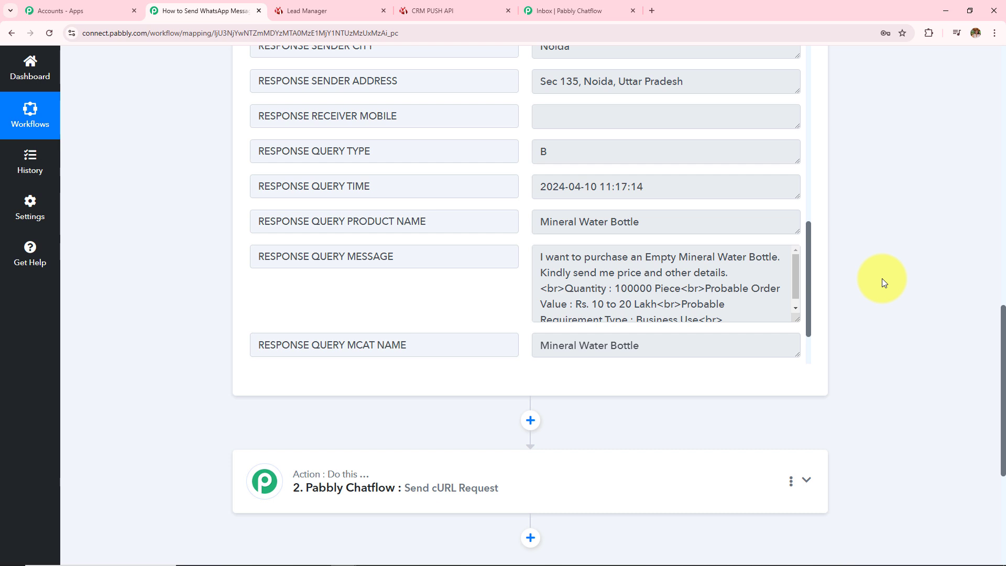
{"action": "scroll", "coordinate": [882, 282], "scroll_direction": "down", "scroll_amount": 3}
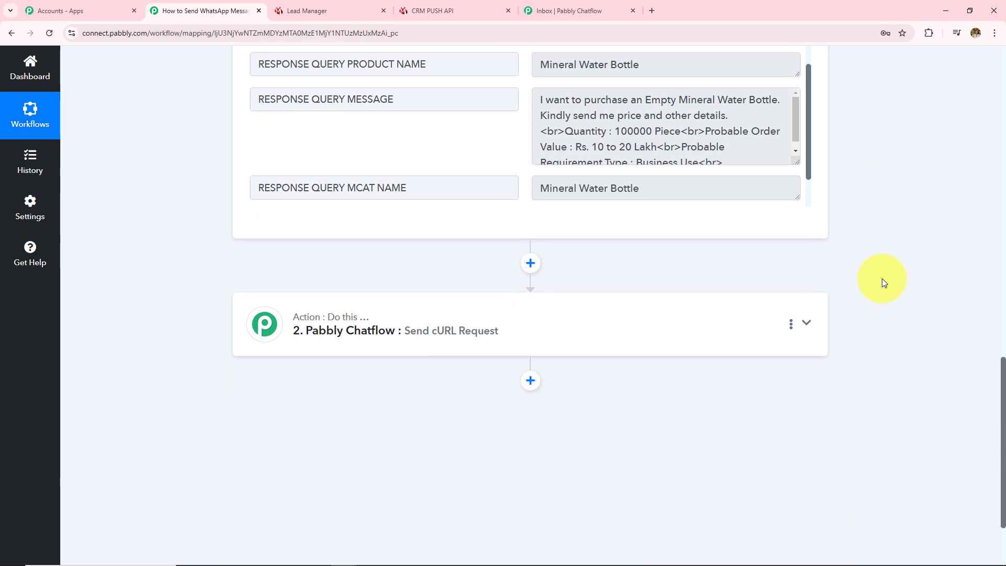
{"action": "scroll", "coordinate": [882, 279], "scroll_direction": "down", "scroll_amount": 2}
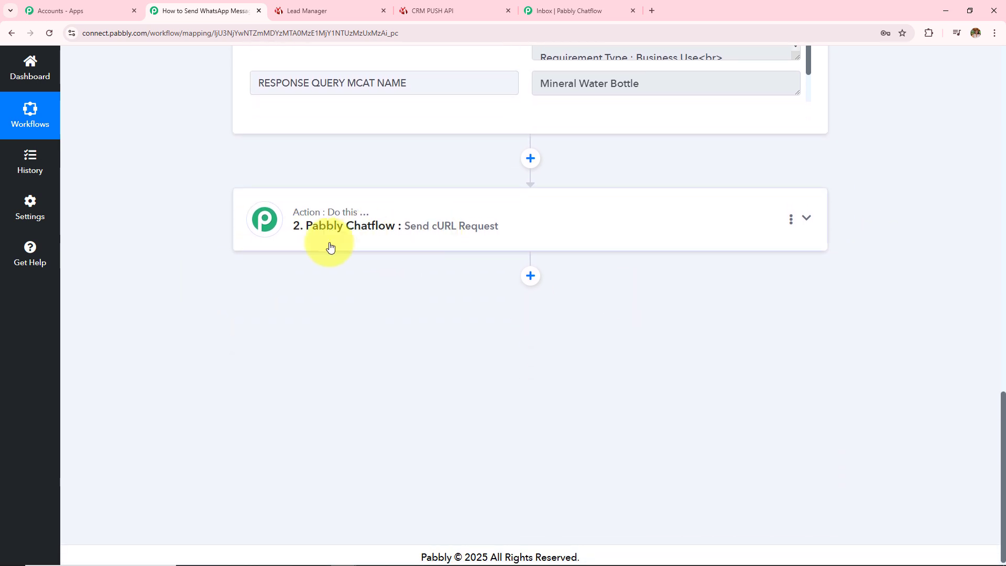
{"action": "left_click", "coordinate": [429, 250]}
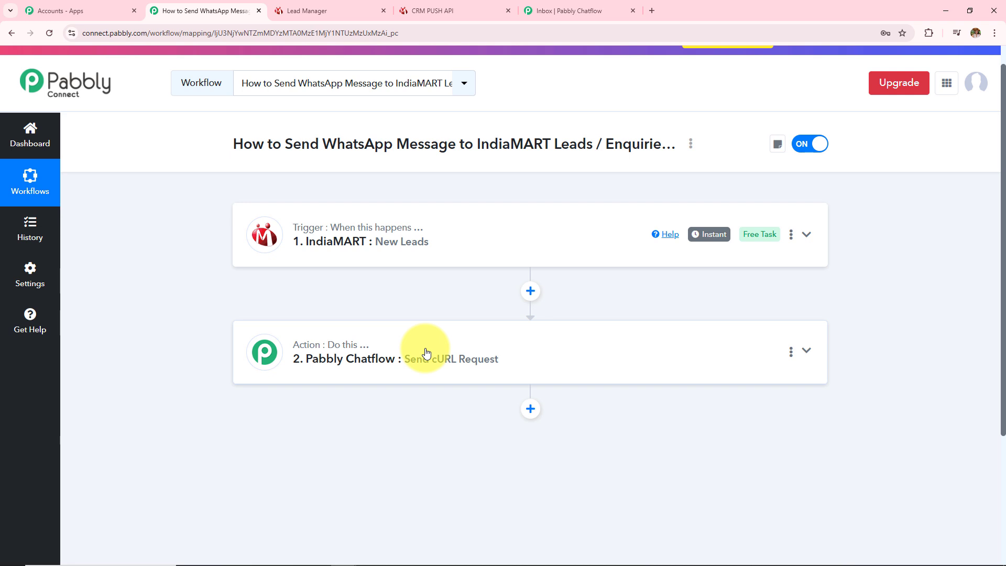
- Check the sent message's delivery status in the Pabbly Chatflow inbox and return to the Pabbly Connect workflow
{"action": "left_click", "coordinate": [547, 11]}
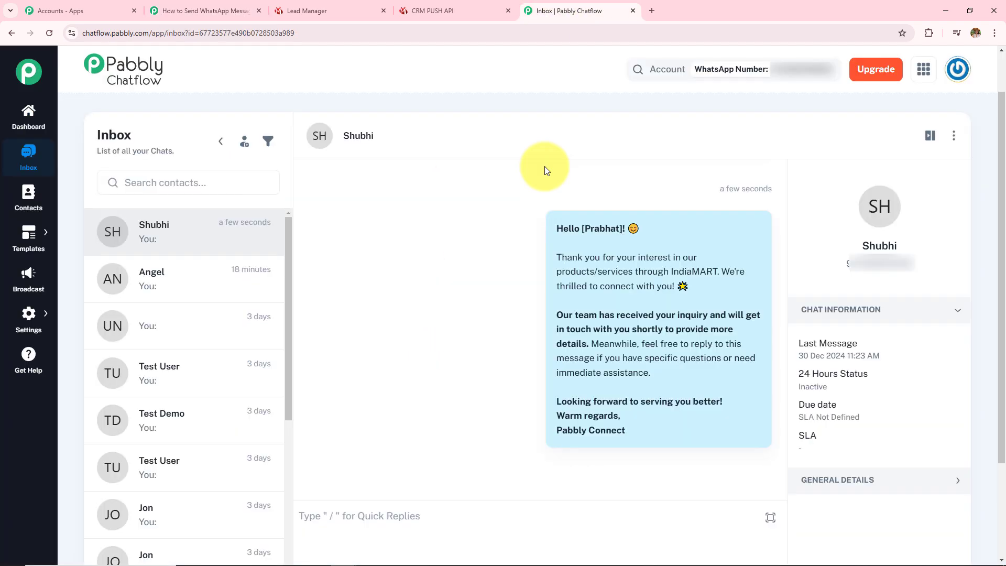
{"action": "mouse_move", "coordinate": [538, 260]}
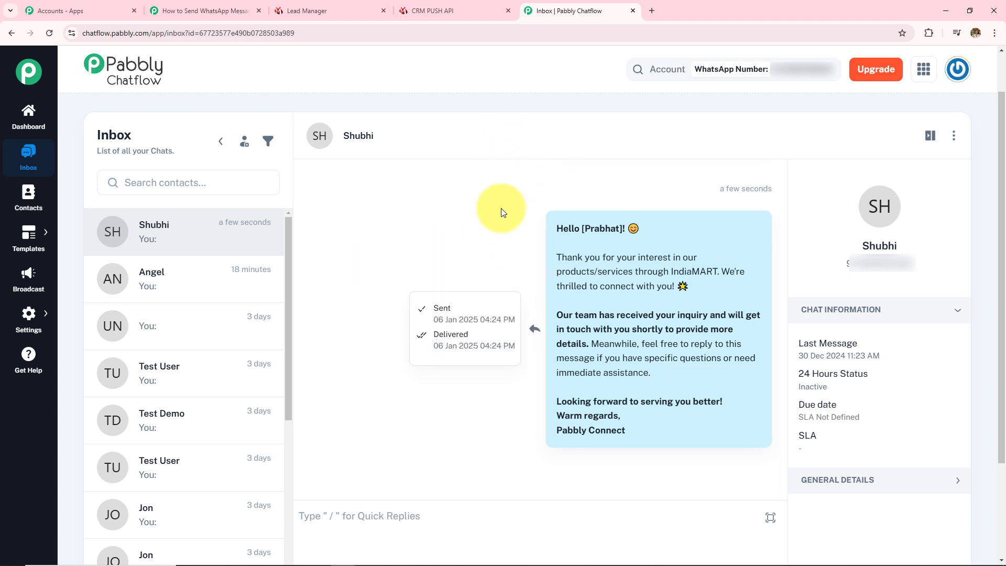
{"action": "left_click", "coordinate": [199, 11]}
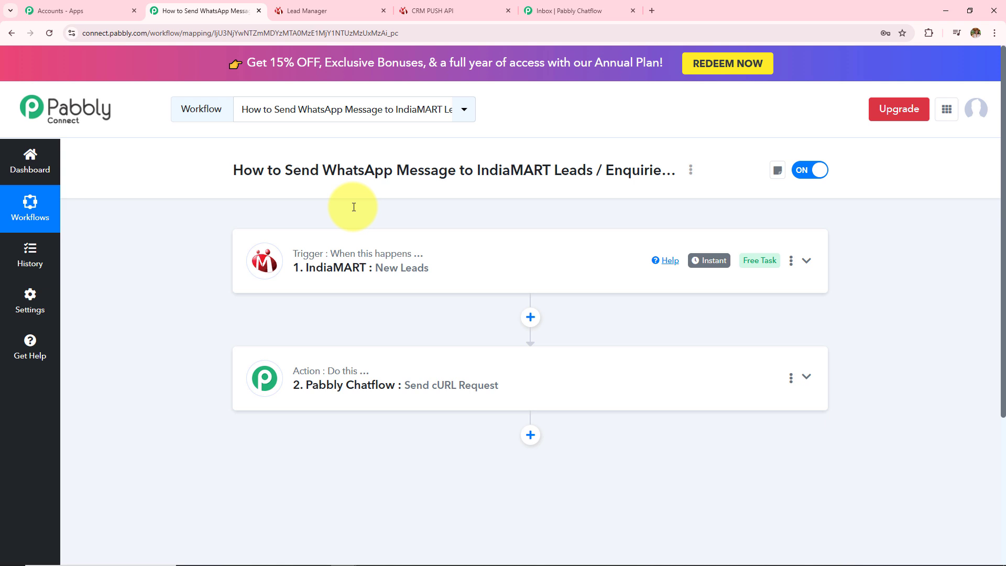